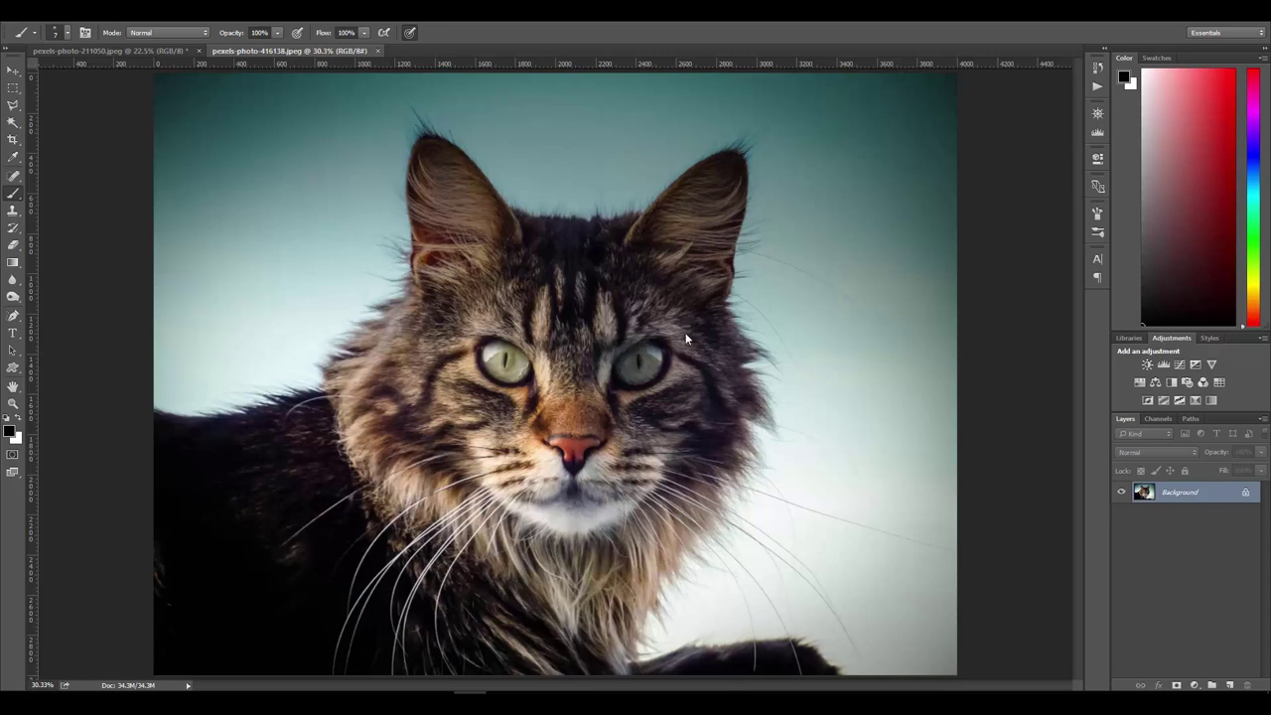
Step: Examine the two open source photos, the man in the hat and the long-haired cat
left_click(134, 49)
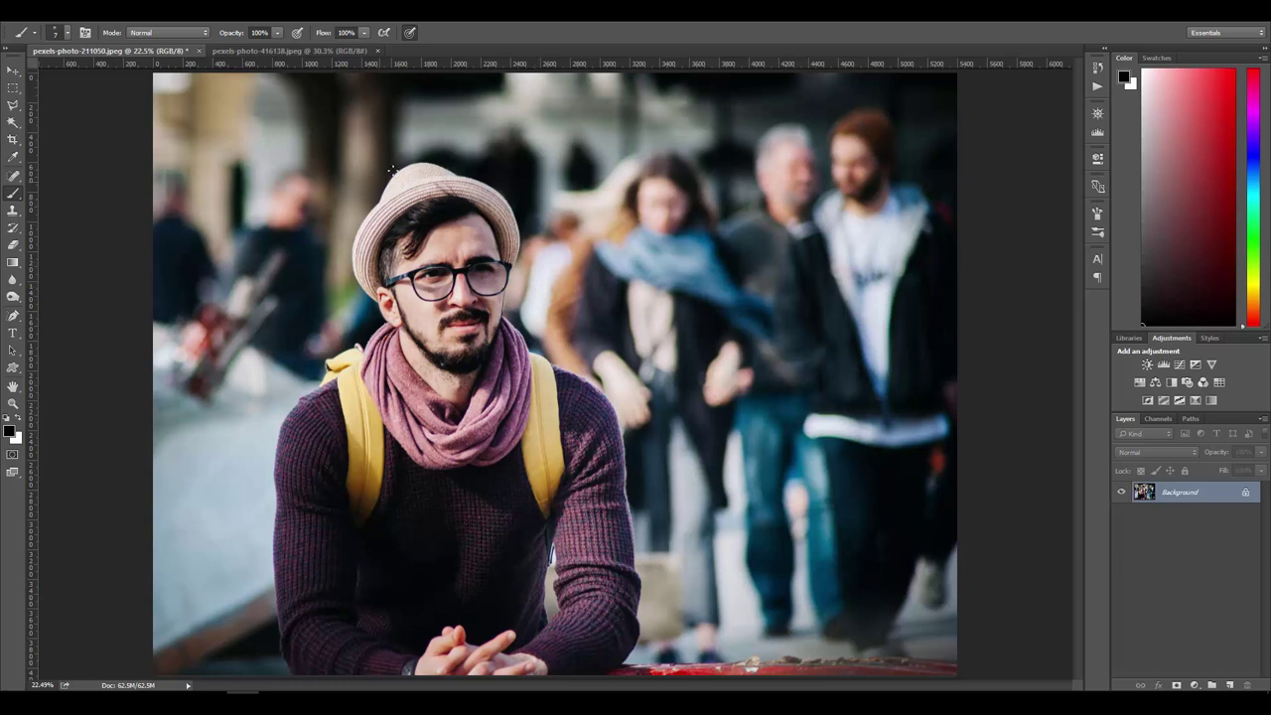
left_click(269, 49)
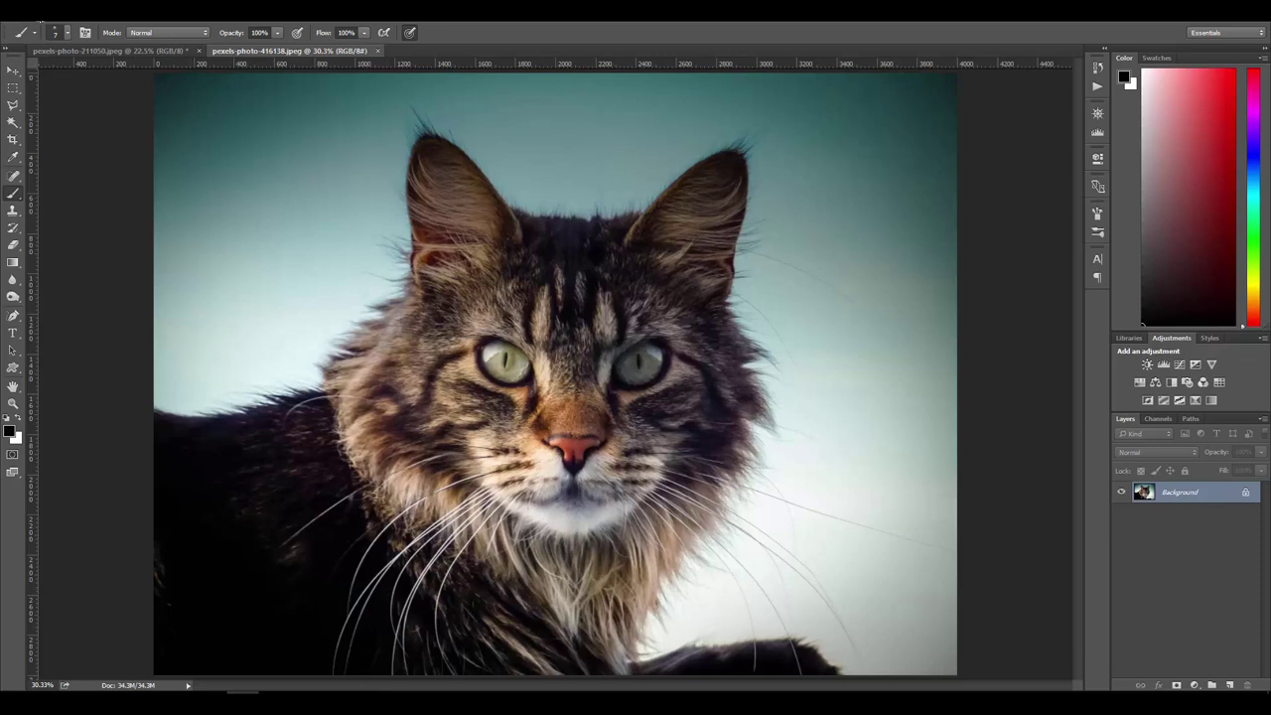
left_click(42, 14)
left_click(749, 24)
left_click(109, 49)
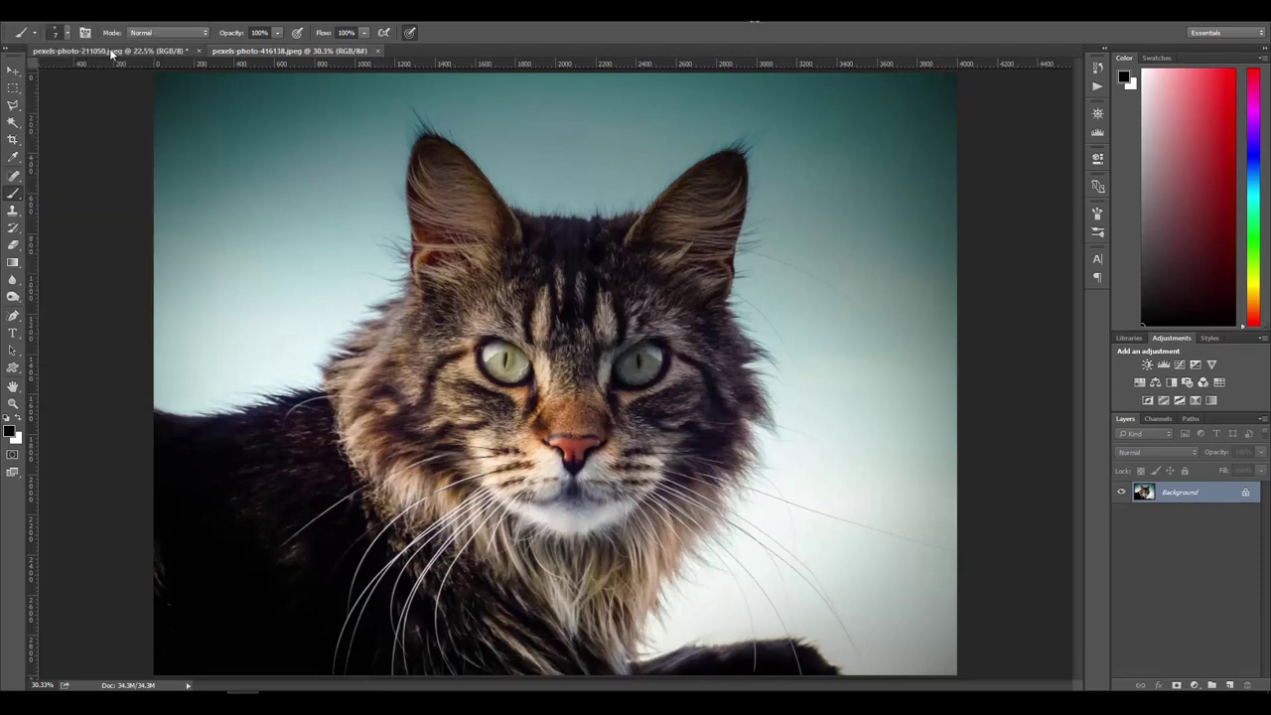
left_click(304, 52)
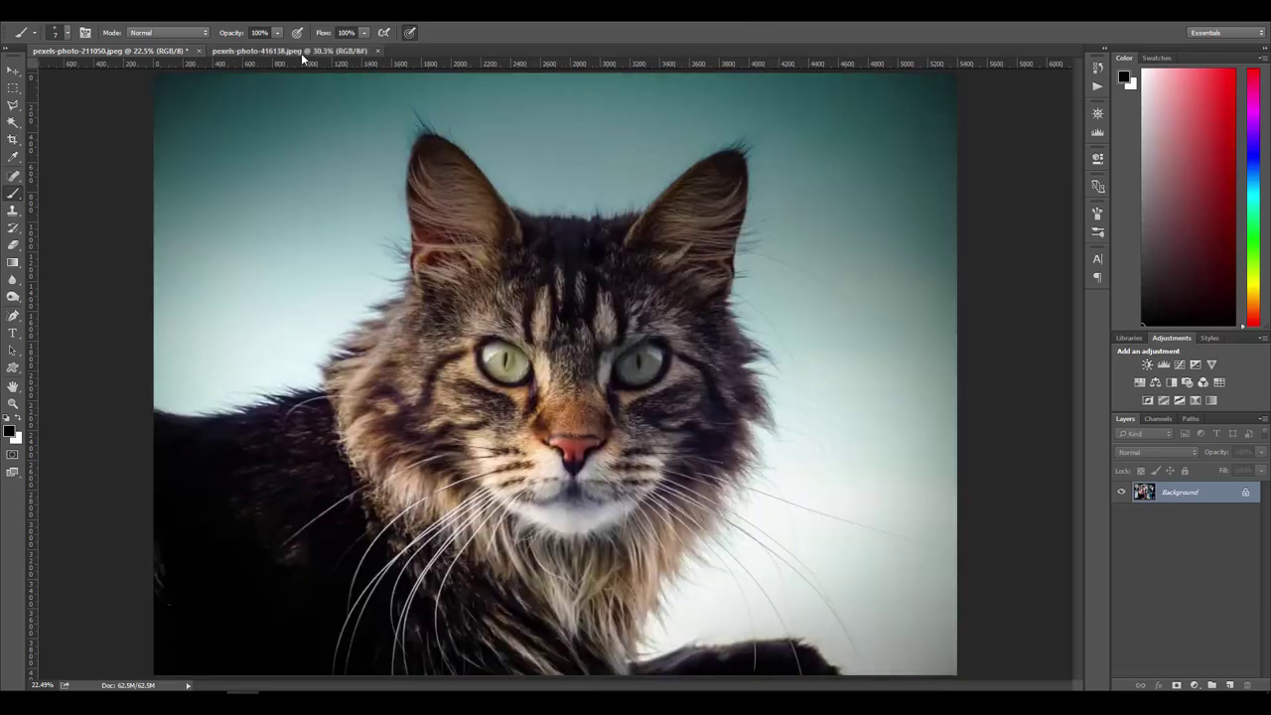
left_click(90, 49)
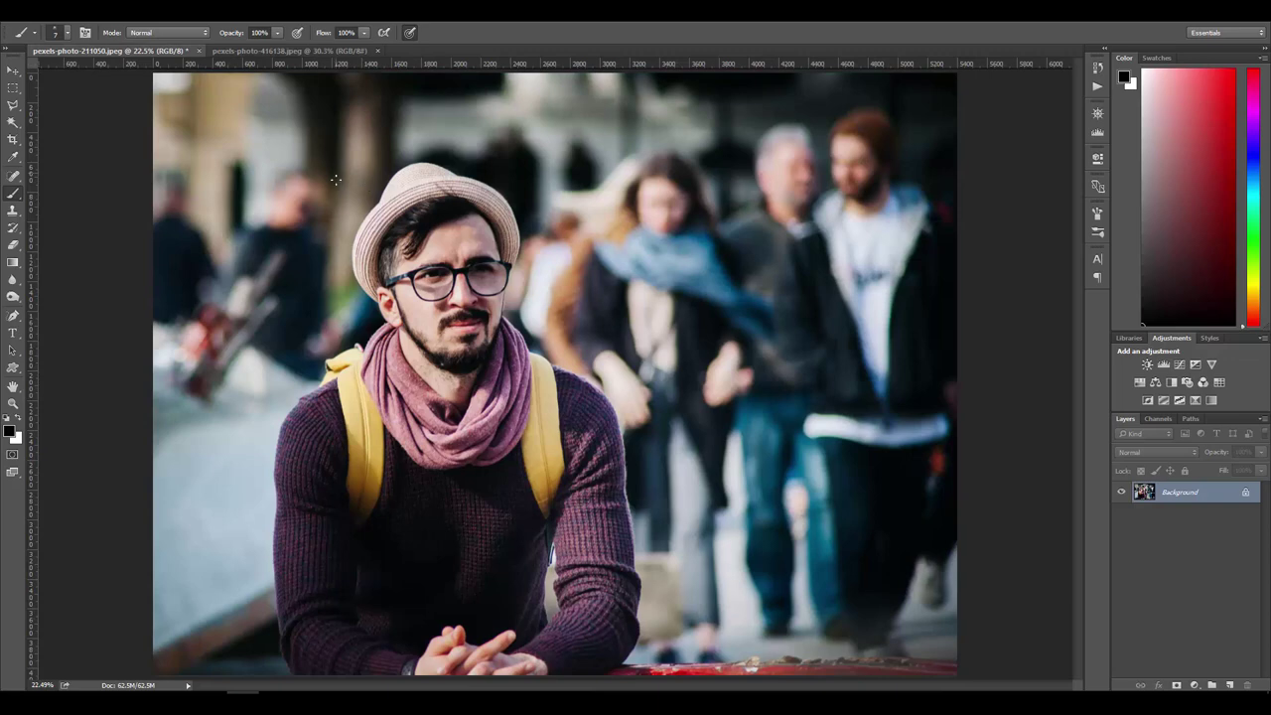
left_click(313, 53)
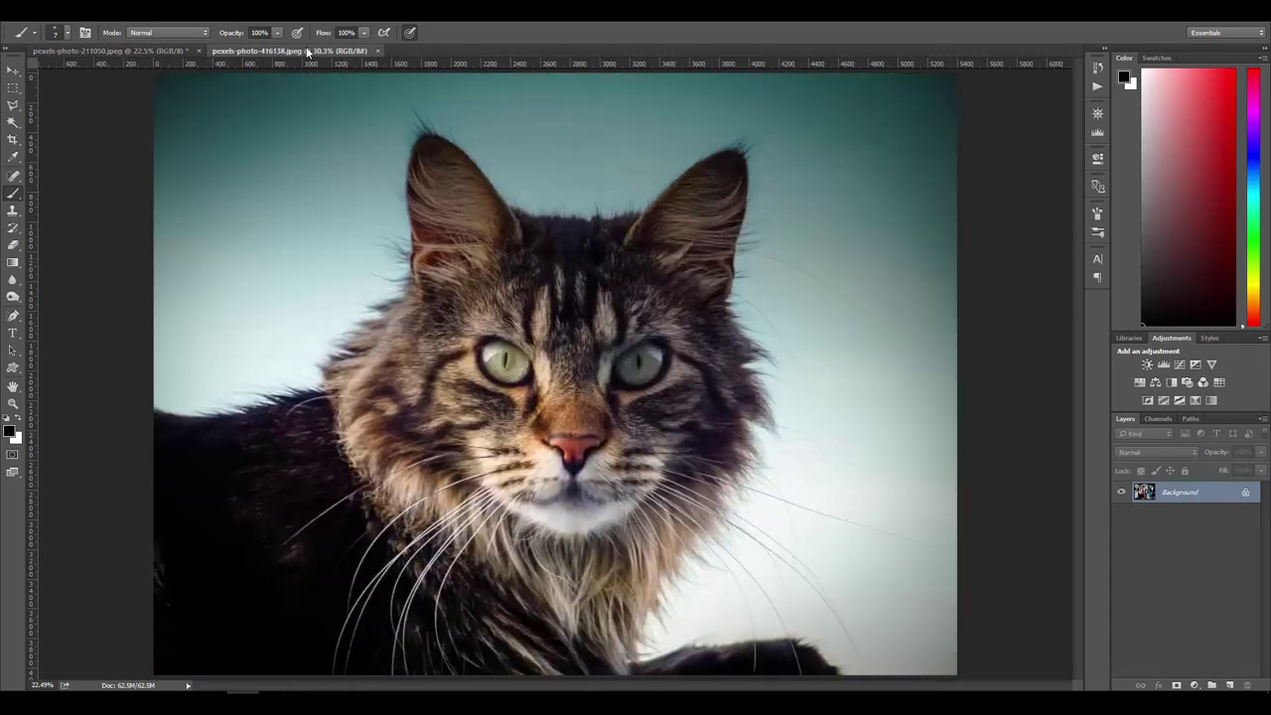
Step: Copy the cat photo into pexels-photo-211050.jpeg with the Move tool and position it around the middle of the canvas
key("v")
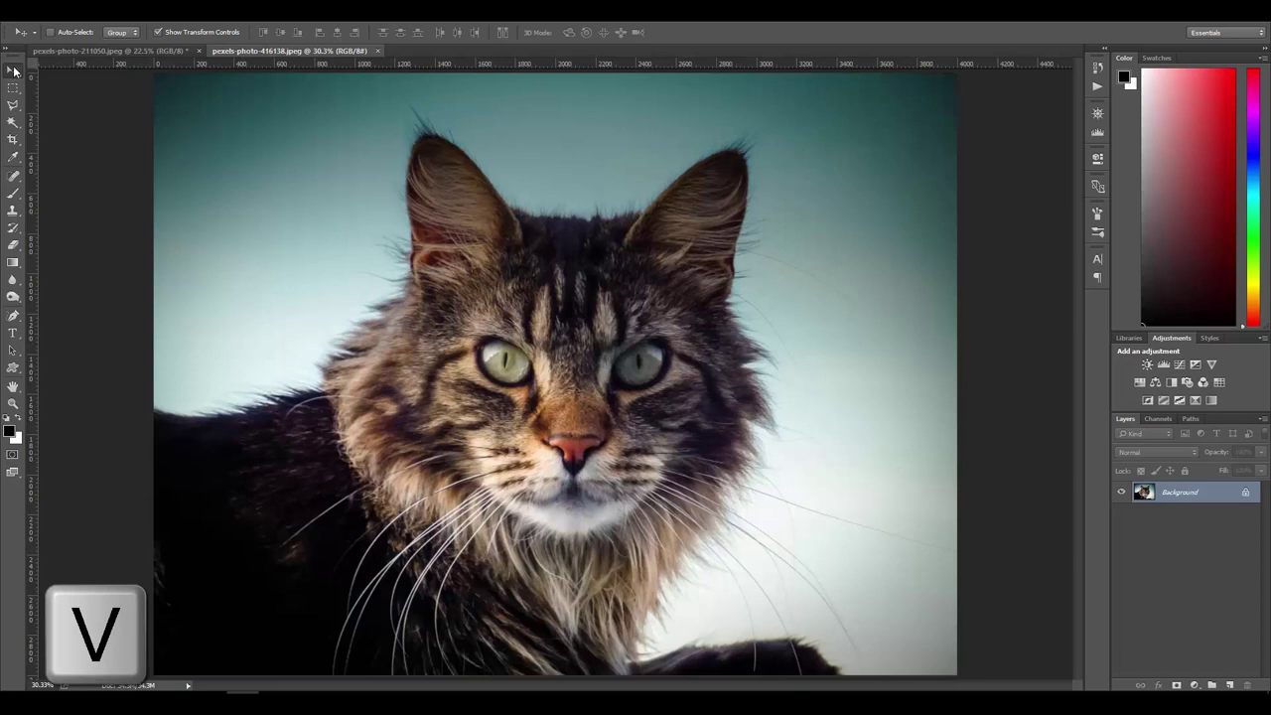
left_click_drag(361, 175, 475, 235)
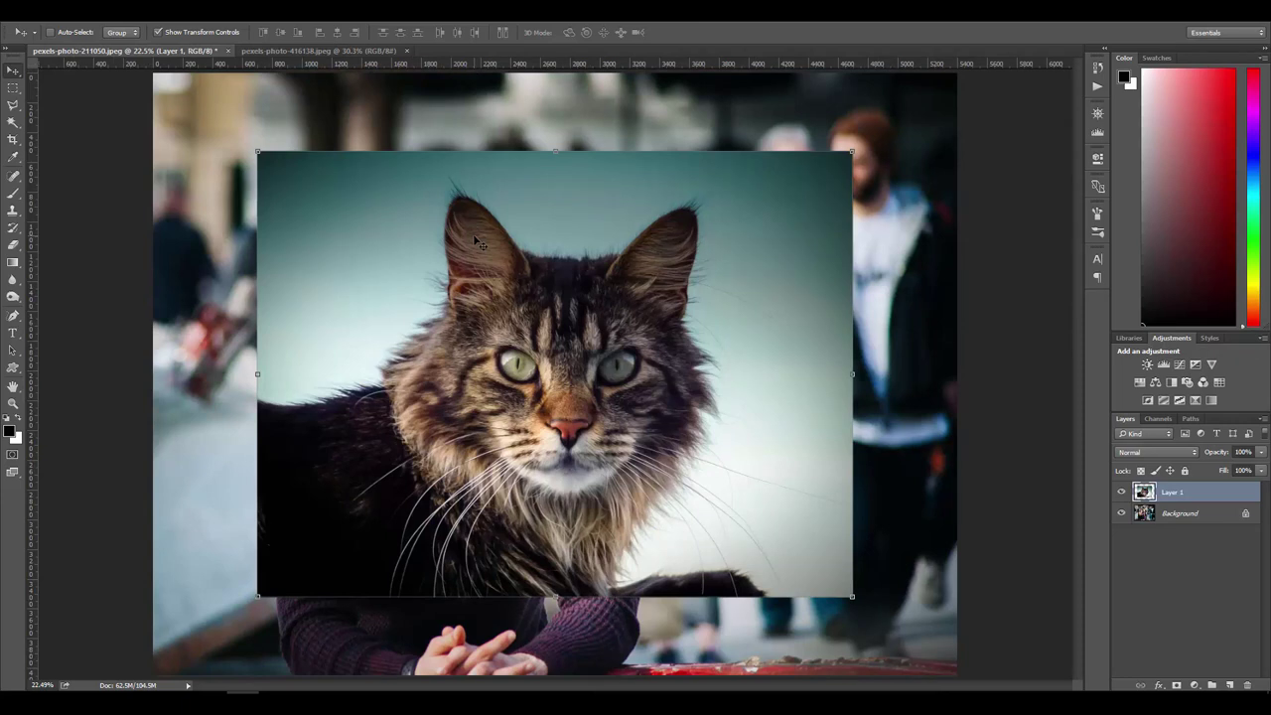
mouse_move(633, 390)
left_mouse_down()
mouse_move(809, 352)
mouse_move(679, 347)
mouse_move(642, 370)
left_mouse_up()
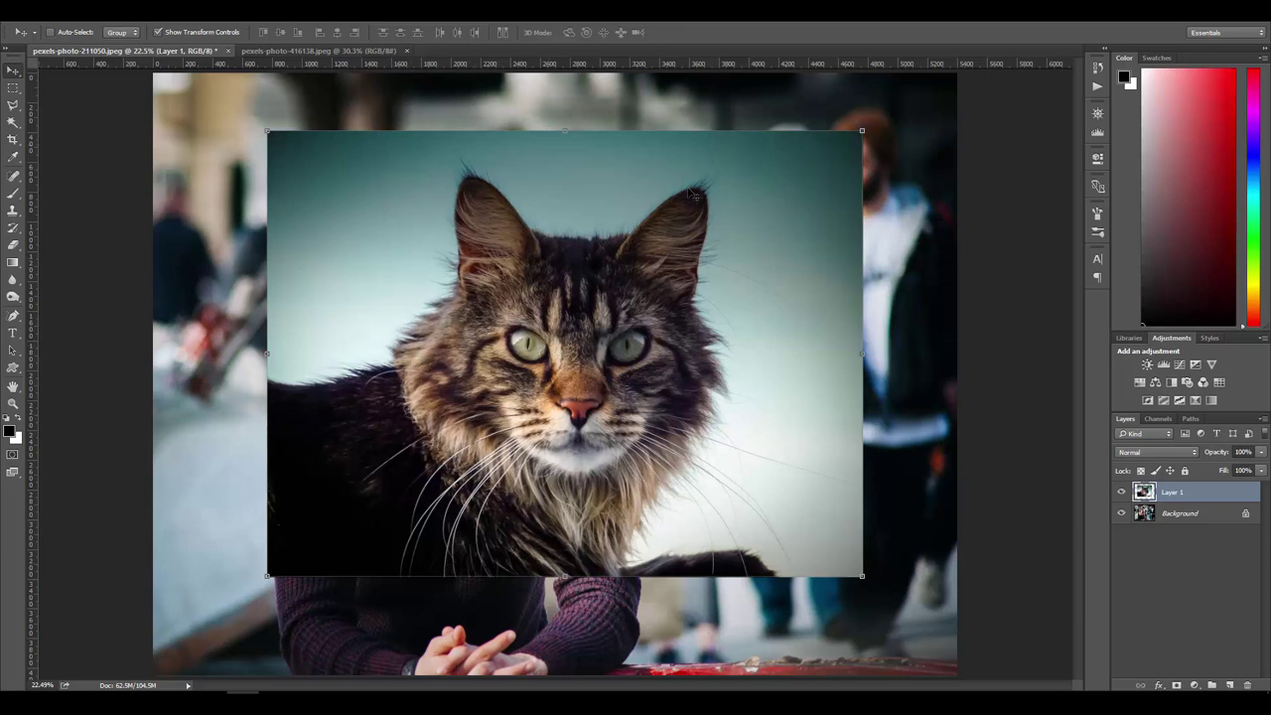
Step: Duplicate the cat layer, hiding the Background and the original Layer 1 so only the copy shows
left_click(1122, 513)
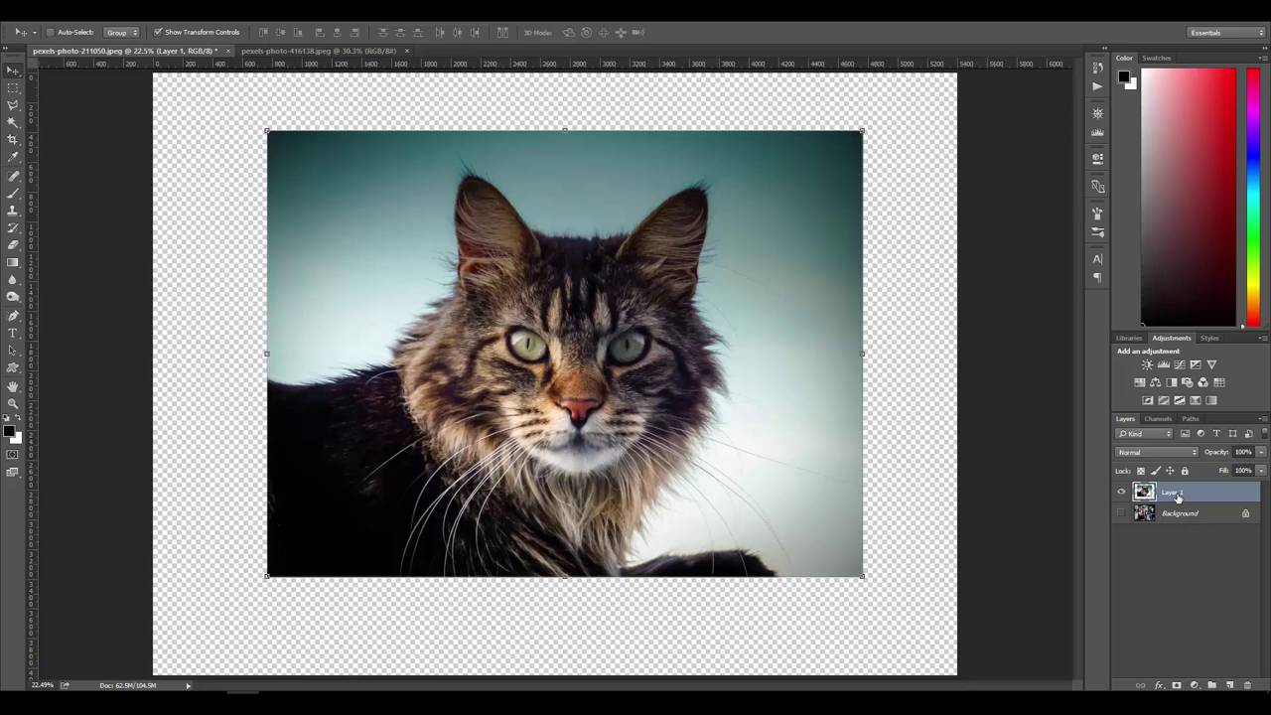
key("ctrl+j")
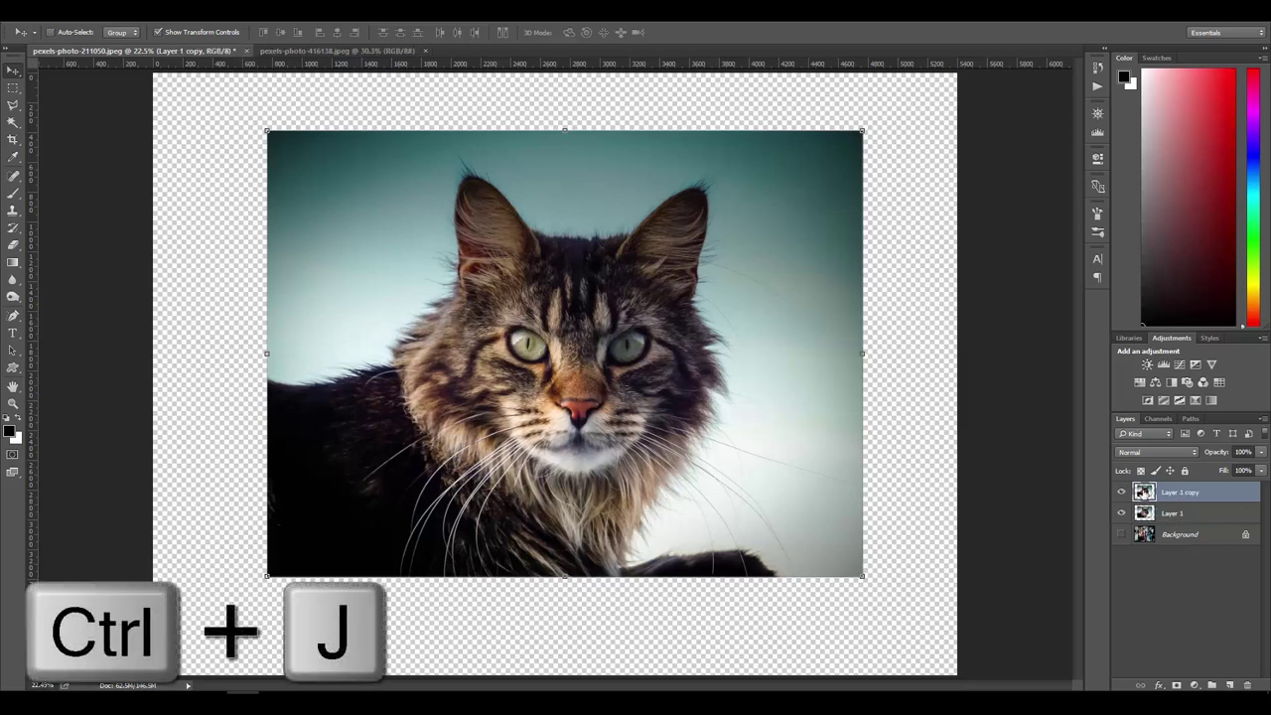
left_click(1121, 512)
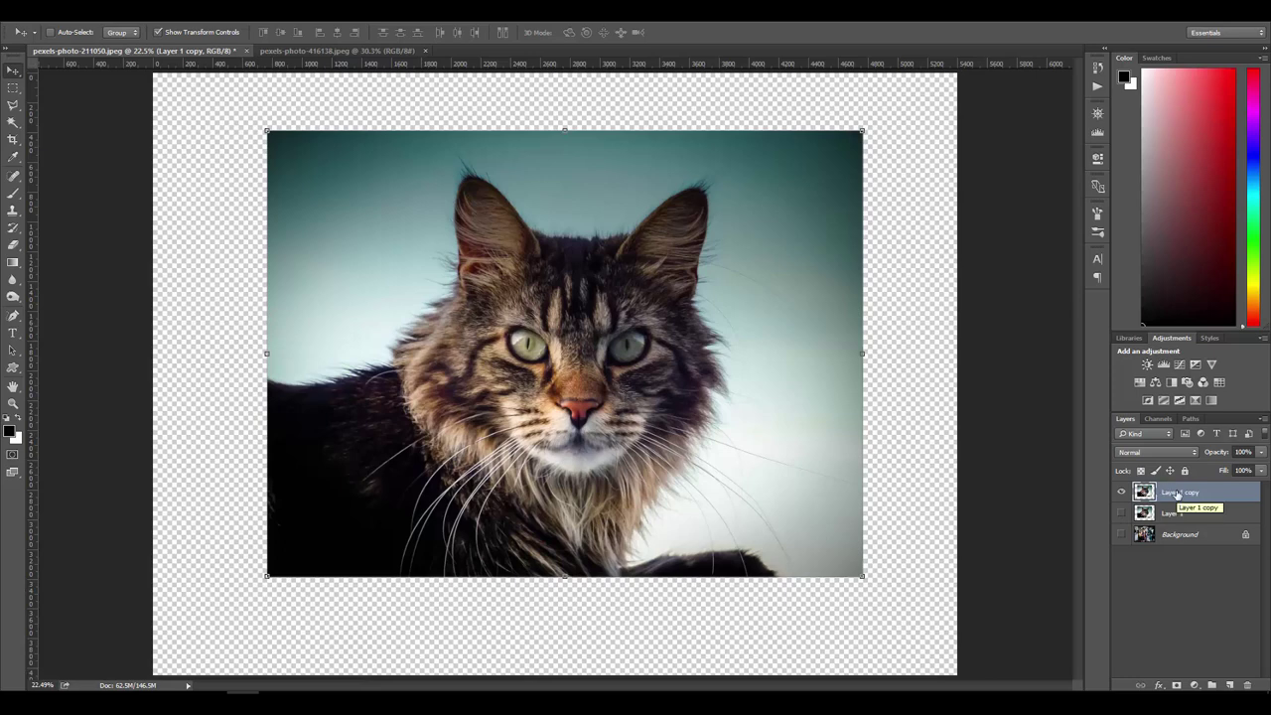
Step: Desaturate the duplicated cat layer to turn it black and white
key("h")
key("ctrl+shift+u")
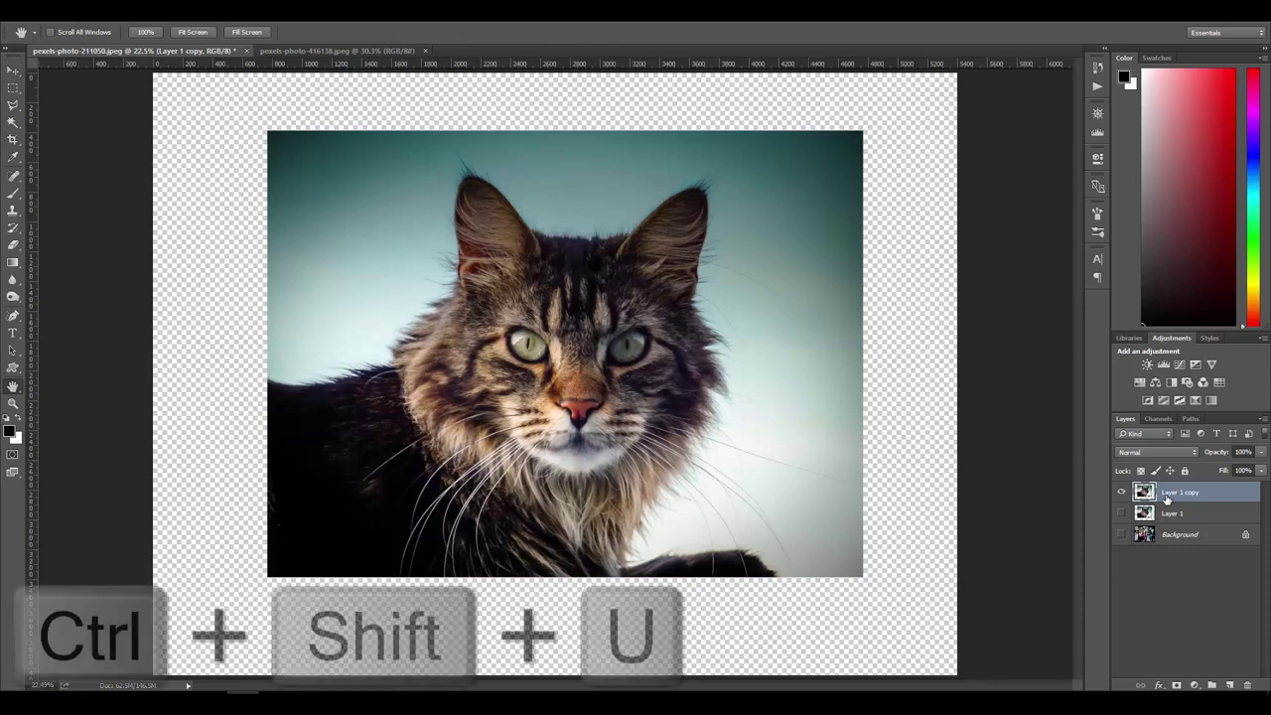
key("ctrl+shift+u")
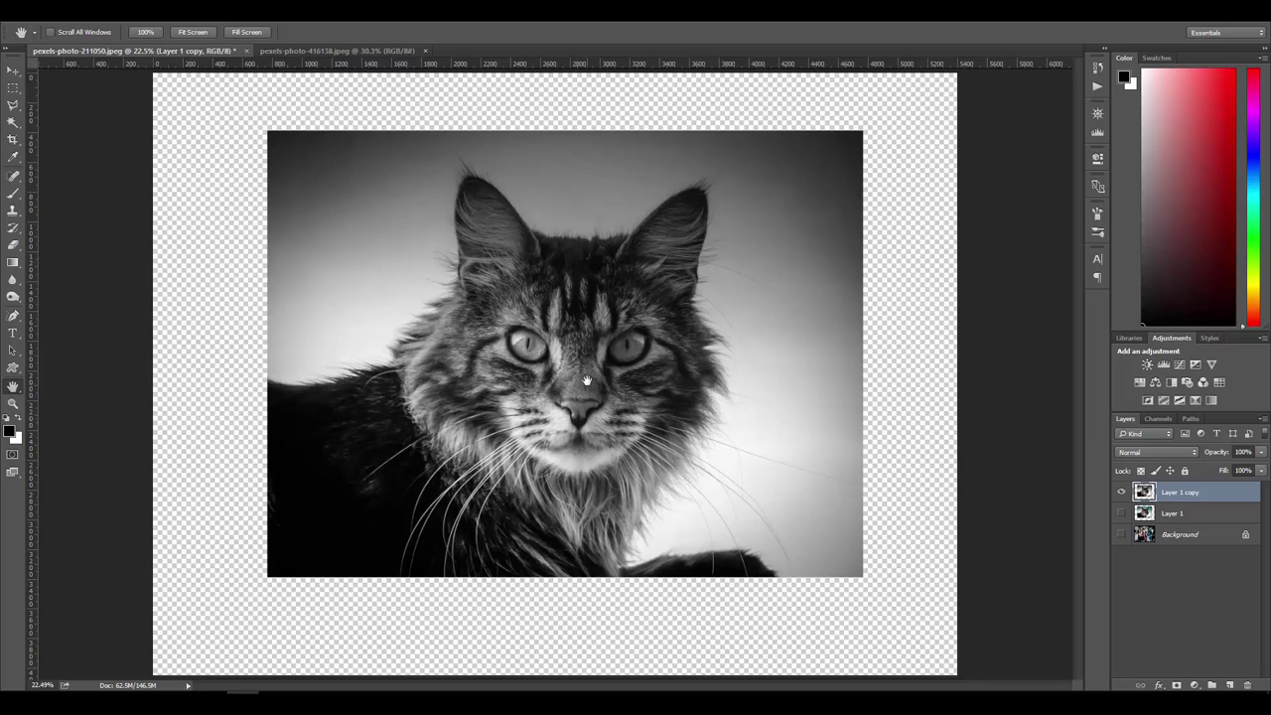
Step: Boost the cat copy's contrast with Levels, setting the input black point to 56 and the white point to 190
key("ctrl+l")
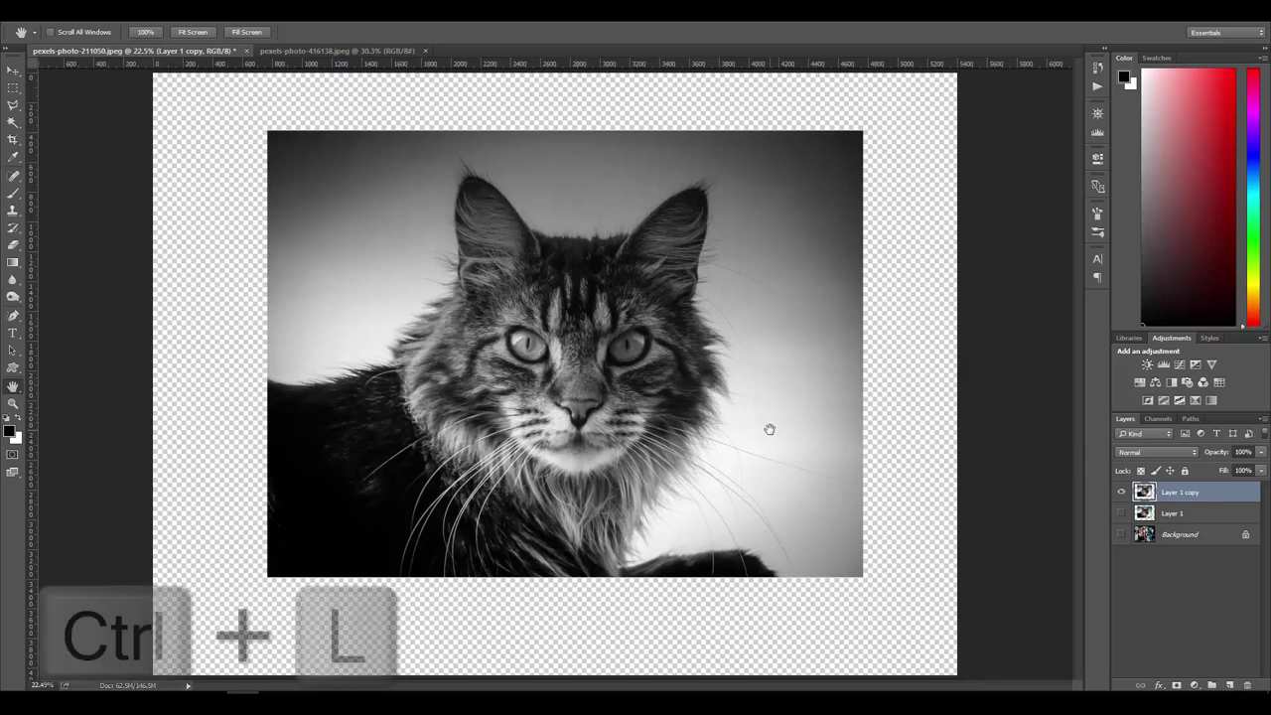
left_click_drag(913, 382, 888, 247)
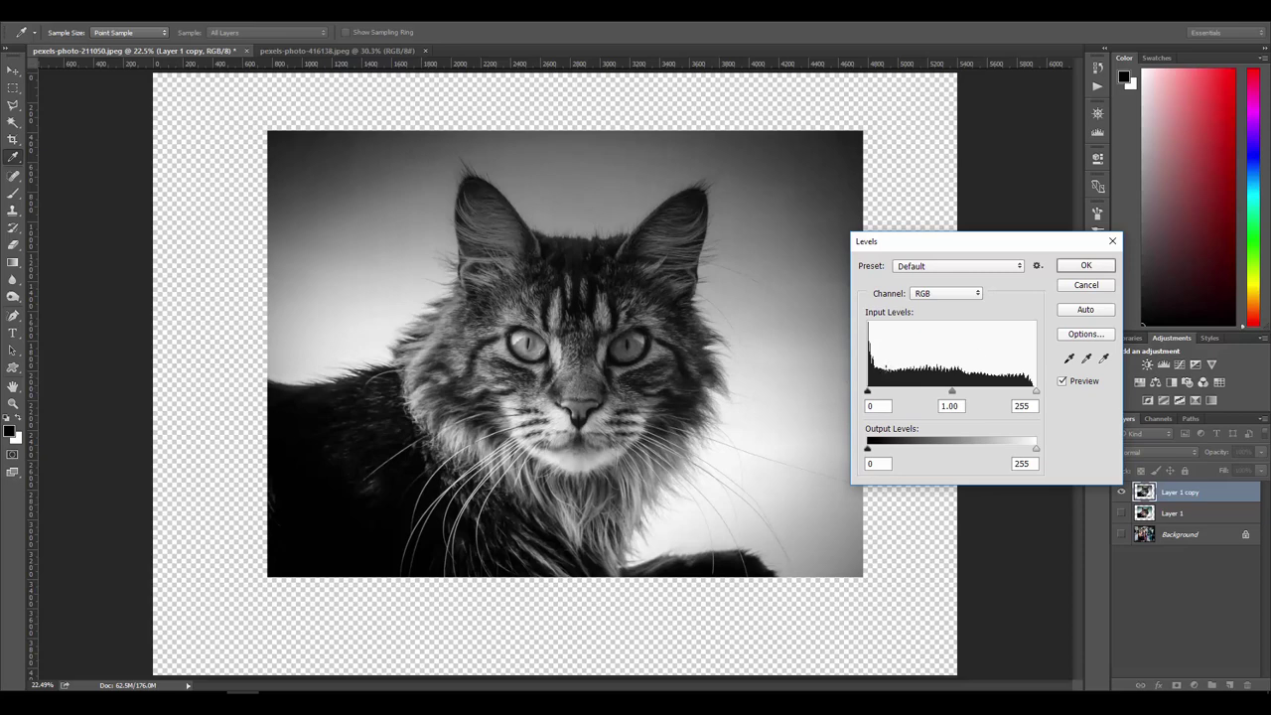
left_click_drag(1035, 392, 998, 394)
left_click_drag(867, 393, 904, 394)
left_click_drag(998, 393, 993, 394)
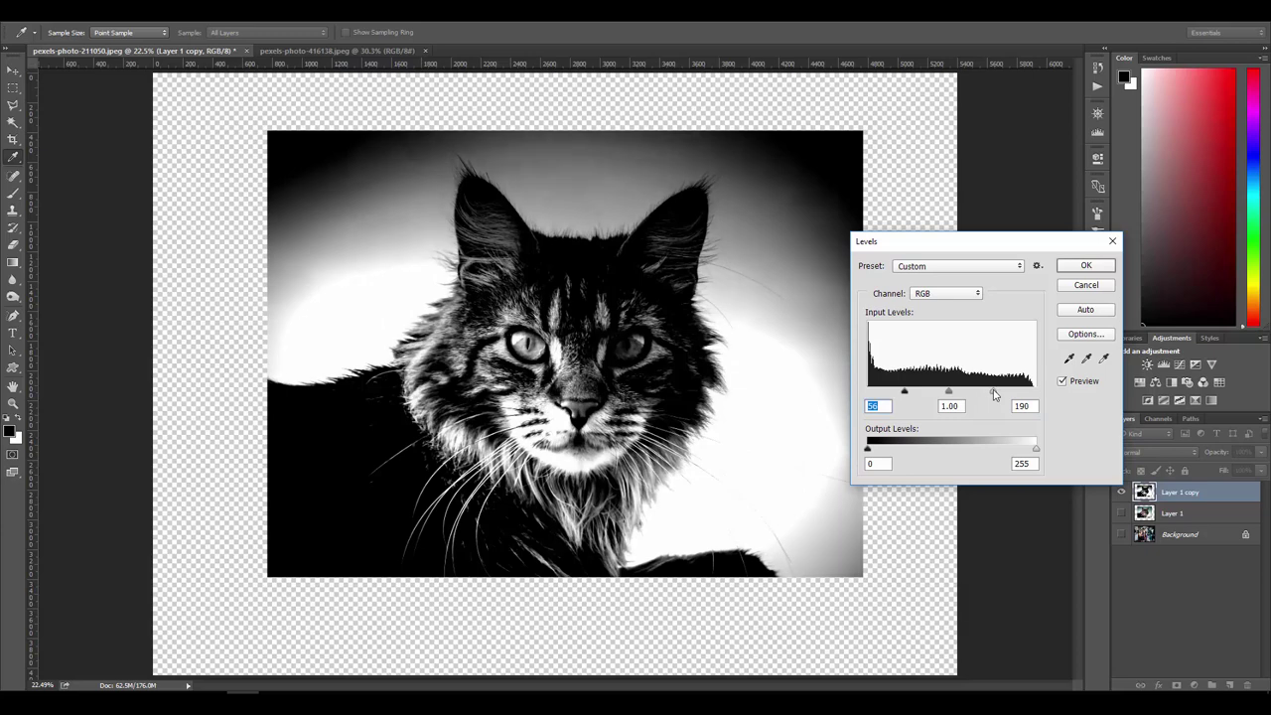
left_click(1085, 265)
key("h")
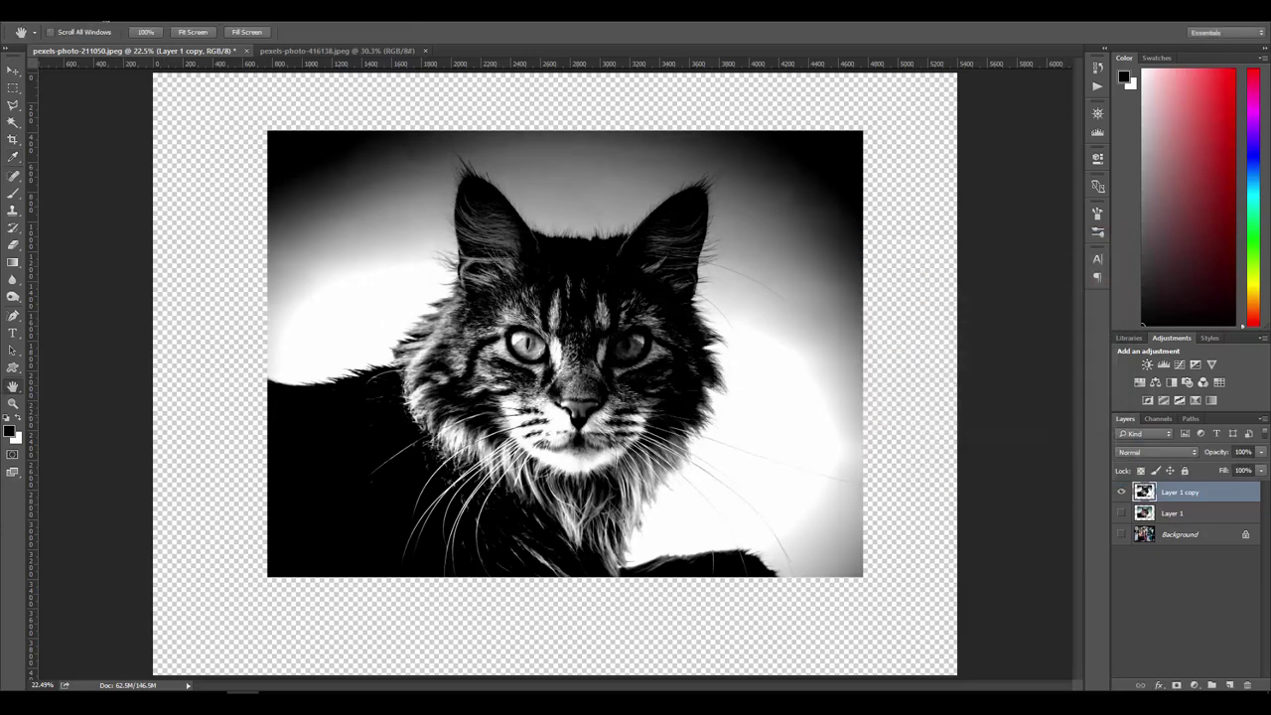
Step: Select the cat copy's dark tones using Color Range with fuzziness 200 and turn the selection into a layer mask
left_click(185, 10)
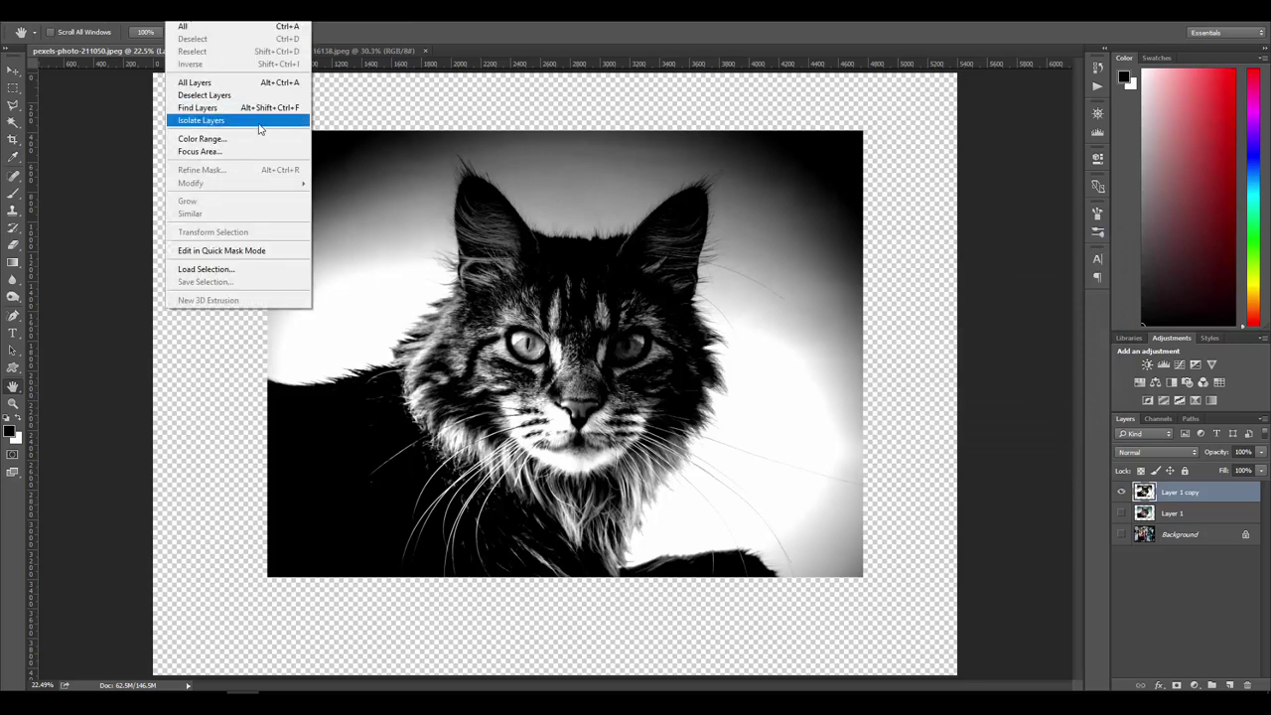
left_click(232, 144)
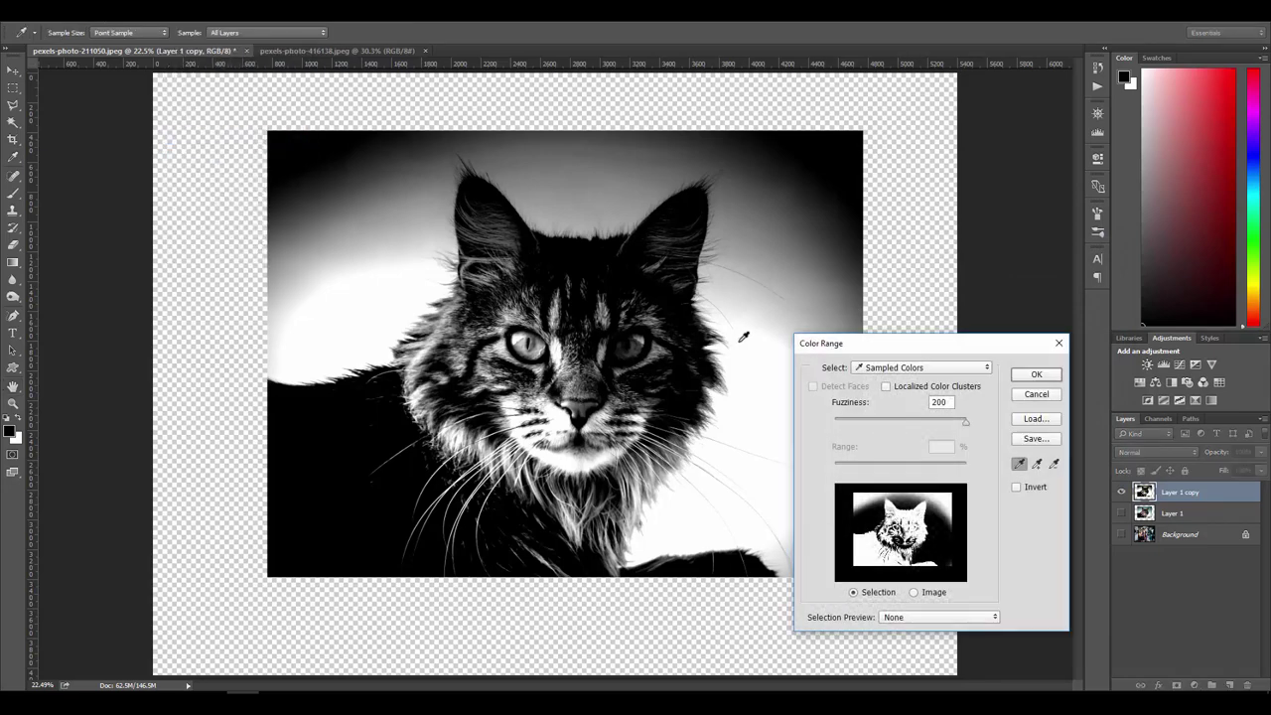
key("ctrl")
left_click(1033, 375)
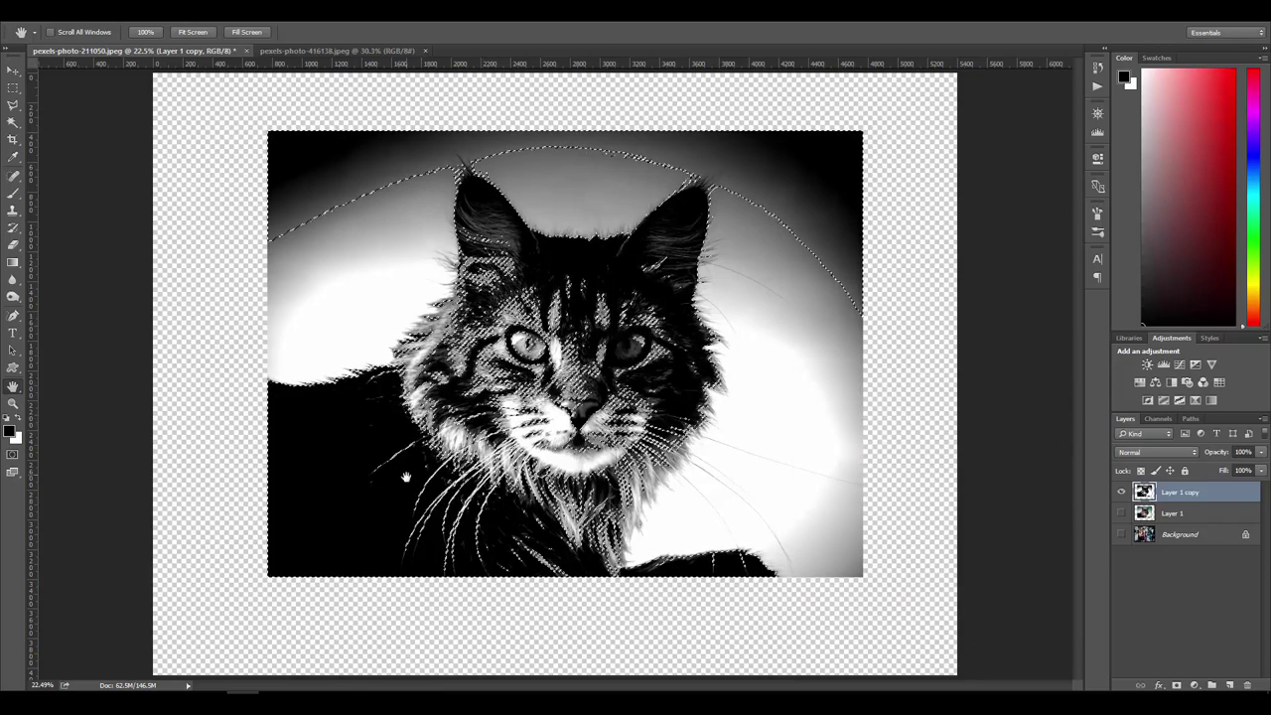
left_click(1177, 685)
Step: Add a new layer directly beneath the masked cat copy, try black and white fills, and fill it with solid red
left_click(1177, 518)
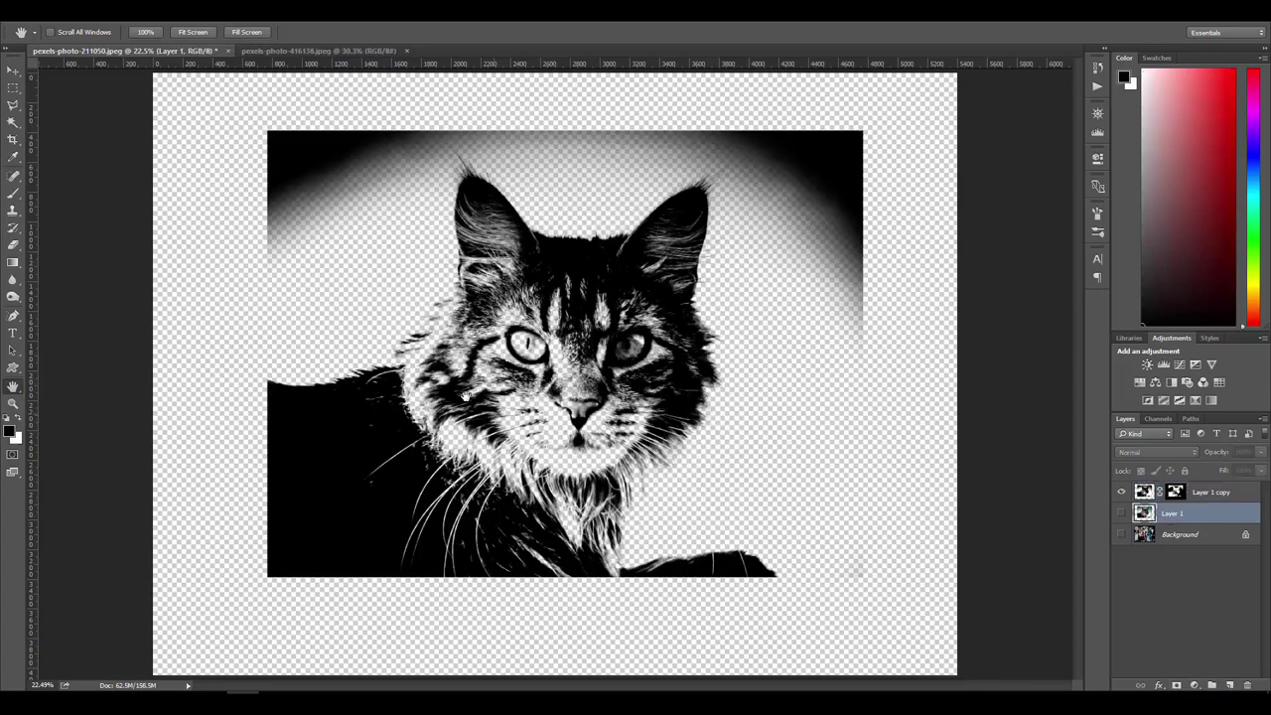
left_click(1230, 685)
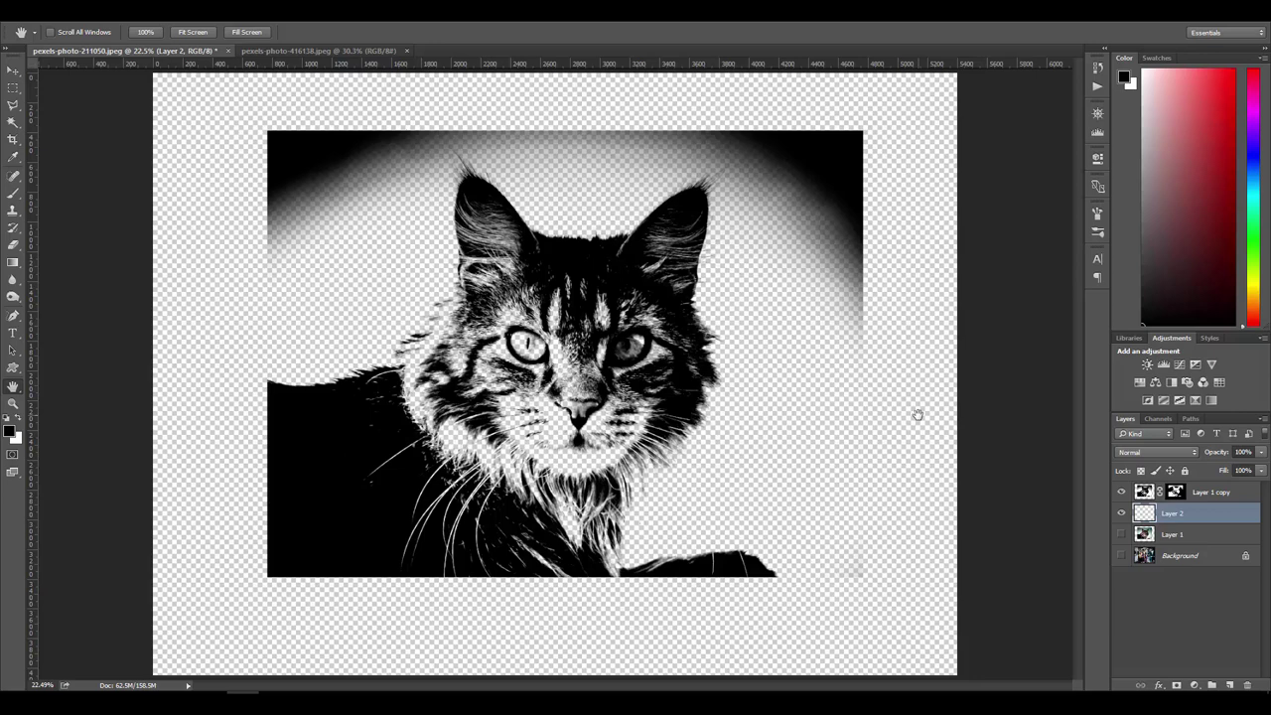
key("alt+BackSpace")
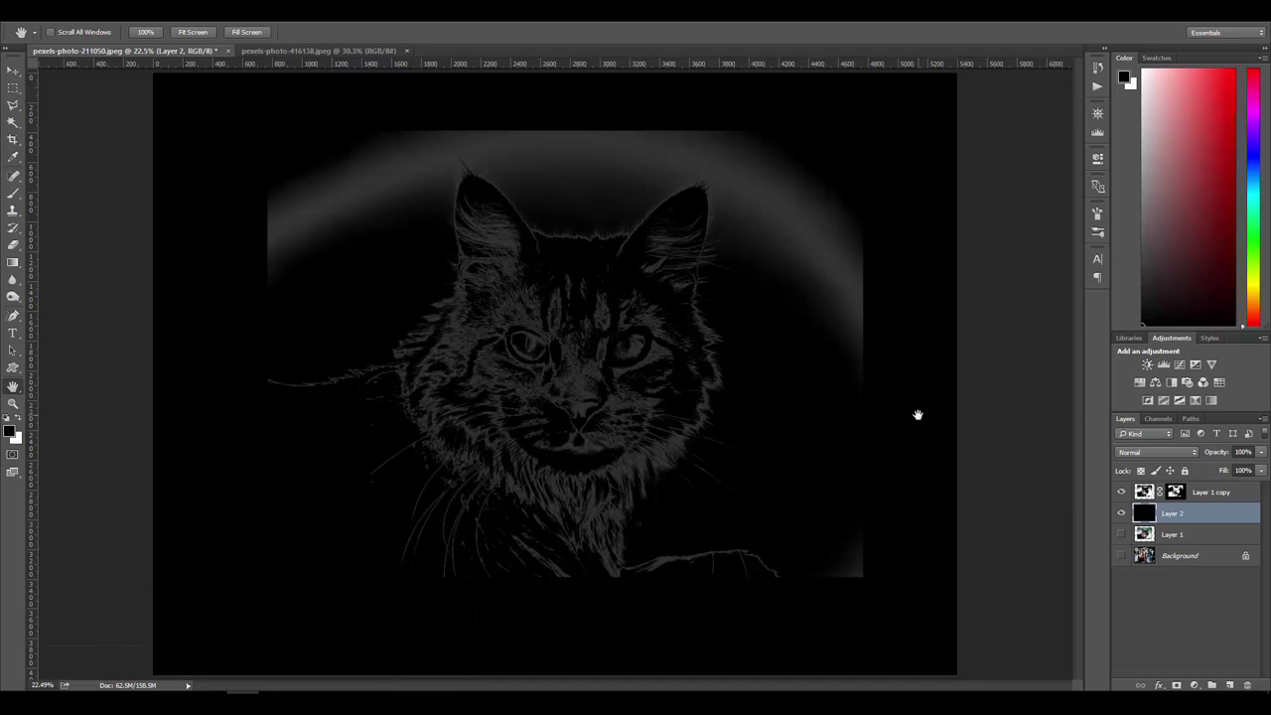
key("ctrl+BackSpace")
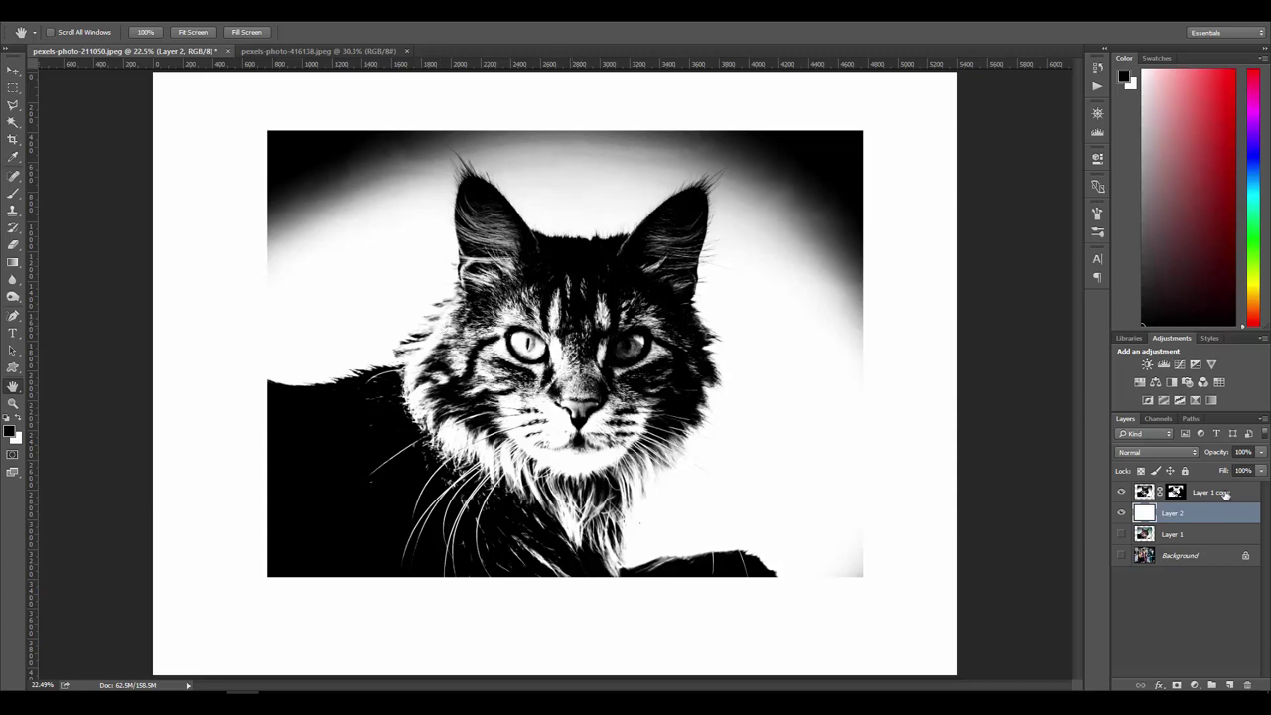
mouse_move(1207, 125)
left_mouse_down()
mouse_move(1210, 95)
mouse_move(1212, 114)
left_mouse_up()
key("alt+BackSpace")
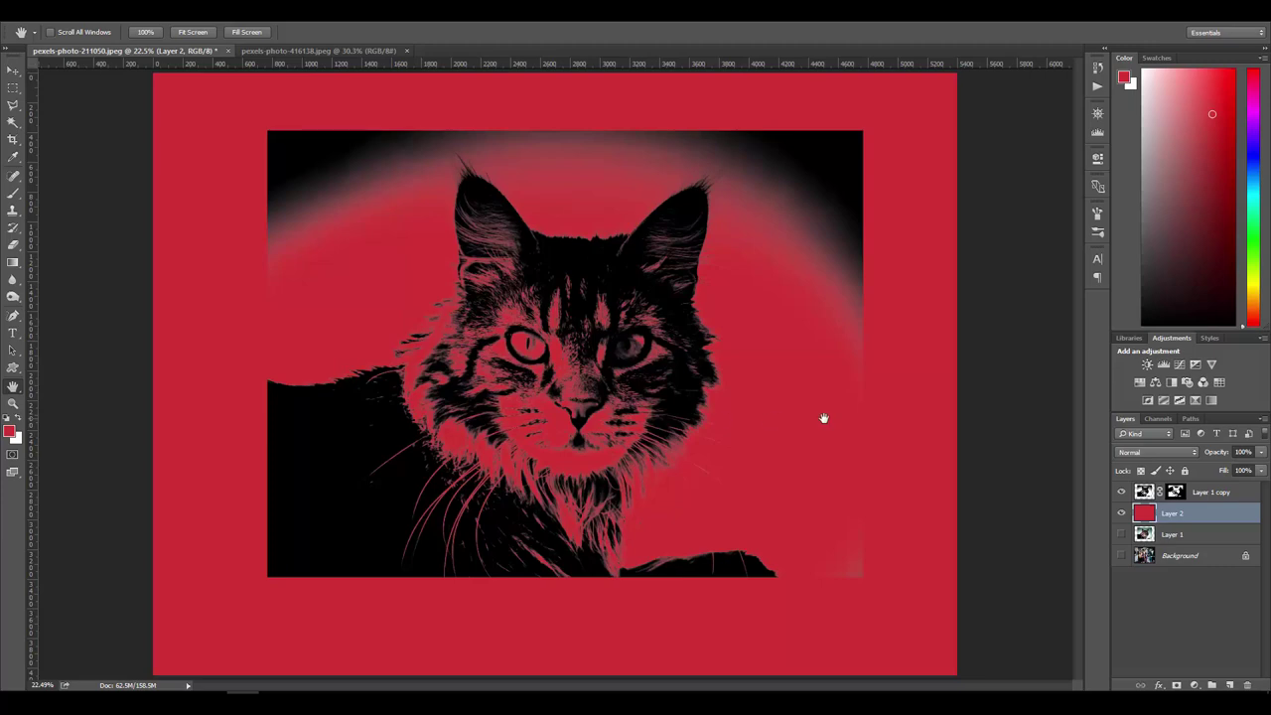
Step: Paint white on the cat copy's mask with a large soft brush at 0% hardness to restore the face, fur and whiskers
left_click(1176, 491)
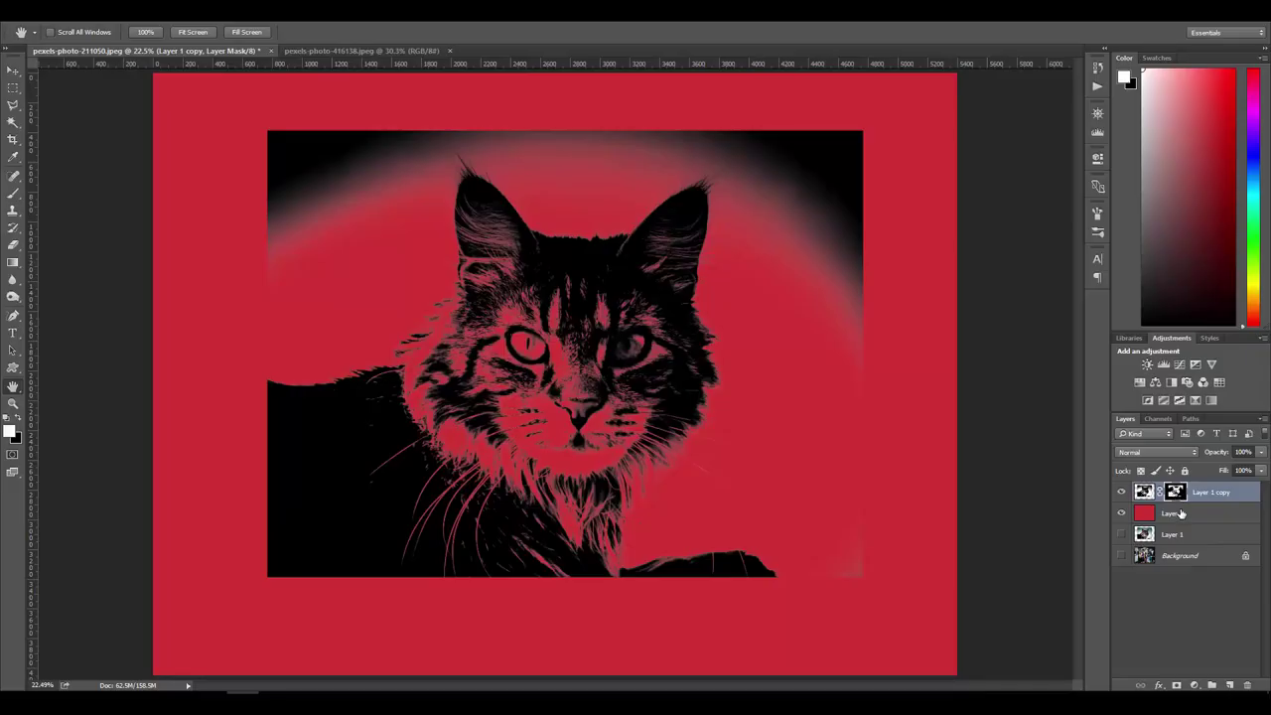
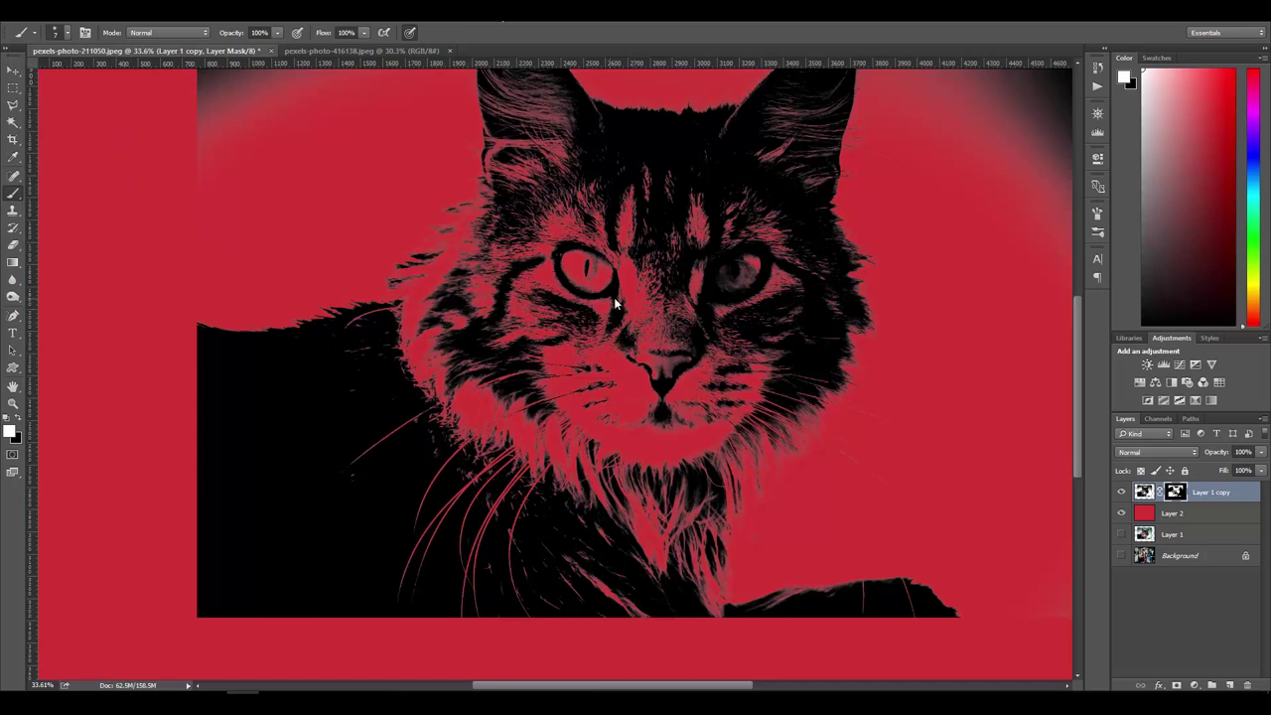
left_click_drag(614, 303, 627, 286)
left_click(67, 36)
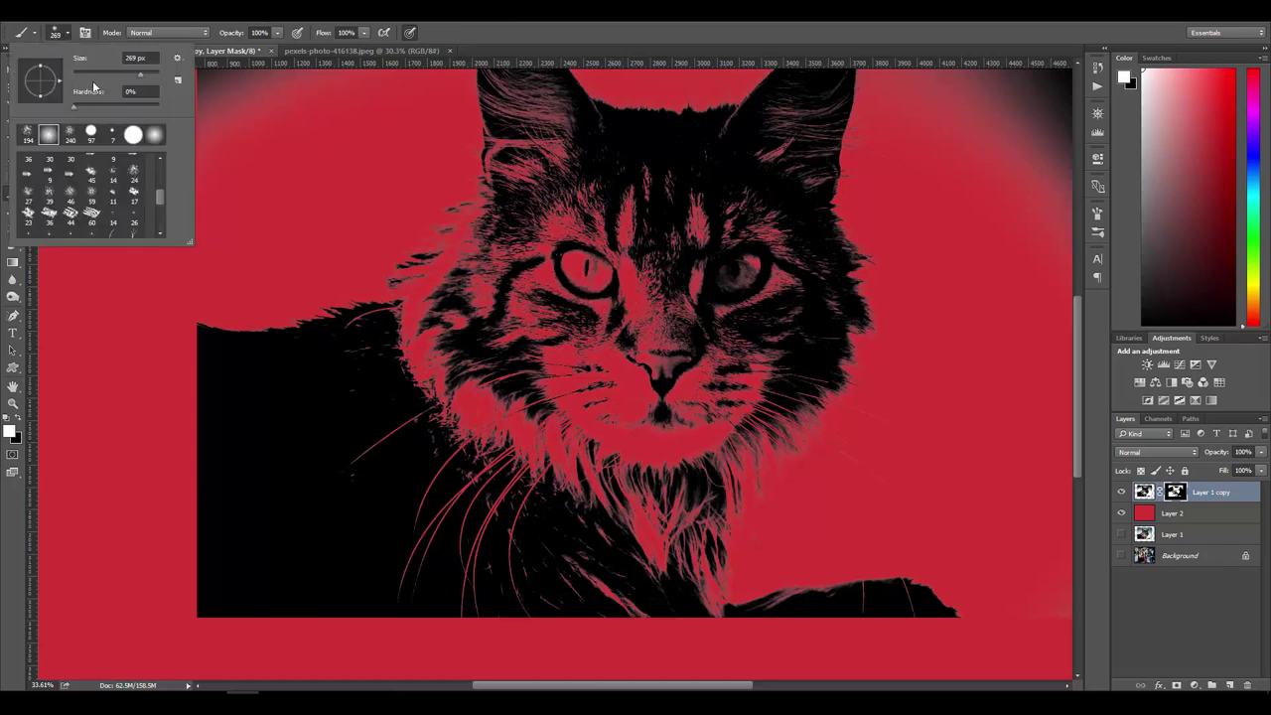
left_click(675, 26)
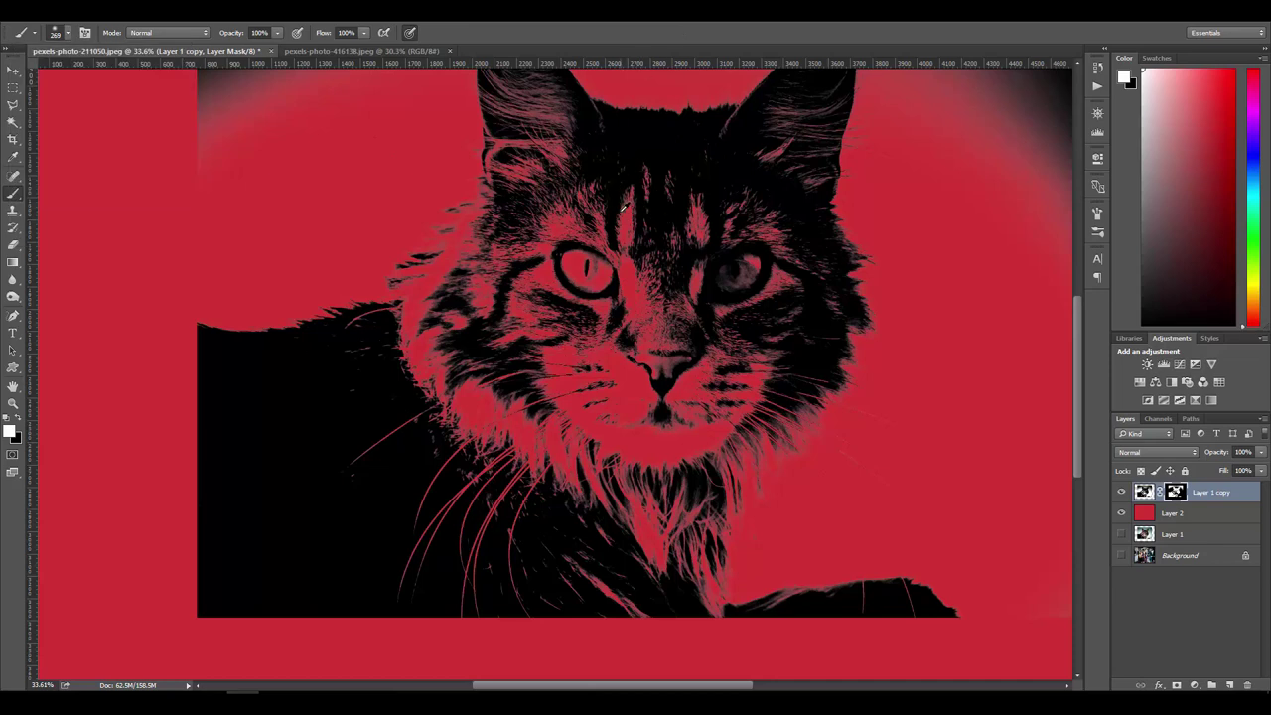
mouse_move(624, 208)
left_mouse_down()
mouse_move(648, 241)
mouse_move(603, 295)
mouse_move(609, 261)
mouse_move(583, 231)
mouse_move(591, 197)
mouse_move(599, 189)
mouse_move(634, 328)
mouse_move(716, 186)
mouse_move(585, 158)
mouse_move(405, 453)
mouse_move(553, 383)
mouse_move(537, 442)
mouse_move(503, 487)
mouse_move(422, 527)
mouse_move(483, 526)
mouse_move(504, 565)
mouse_move(531, 523)
mouse_move(452, 526)
mouse_move(434, 394)
mouse_move(356, 449)
mouse_move(475, 382)
mouse_move(637, 370)
mouse_move(651, 403)
mouse_move(654, 544)
mouse_move(713, 445)
mouse_move(734, 358)
mouse_move(788, 395)
mouse_move(766, 275)
mouse_move(805, 256)
mouse_move(777, 171)
mouse_move(432, 293)
mouse_move(518, 192)
mouse_move(528, 335)
left_mouse_up()
key("space")
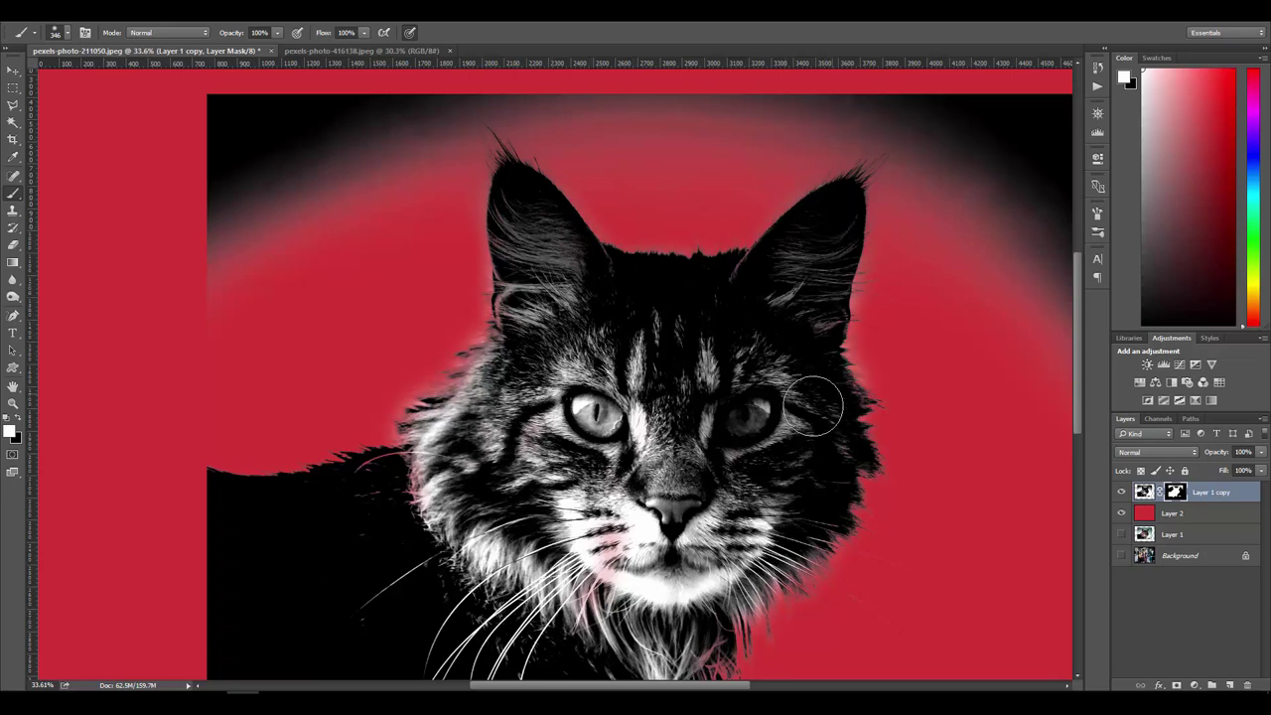
scroll(814, 406, "down", 3)
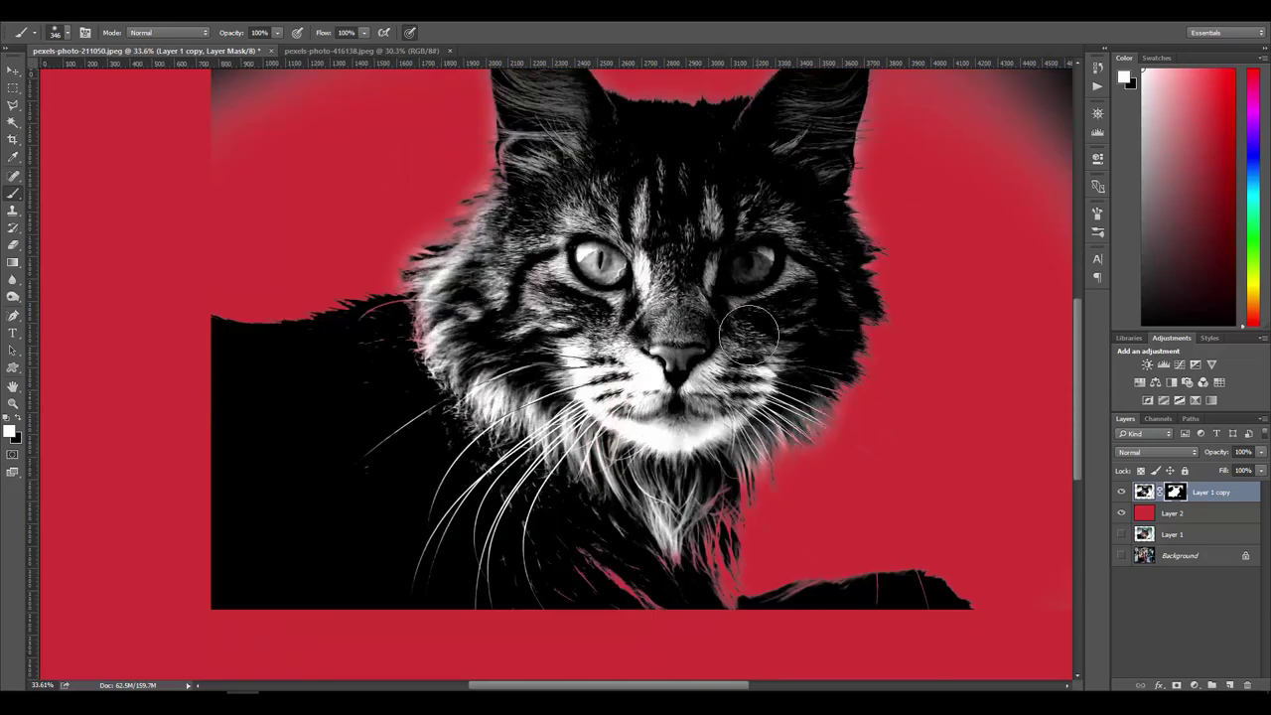
scroll(569, 301, "up", 2)
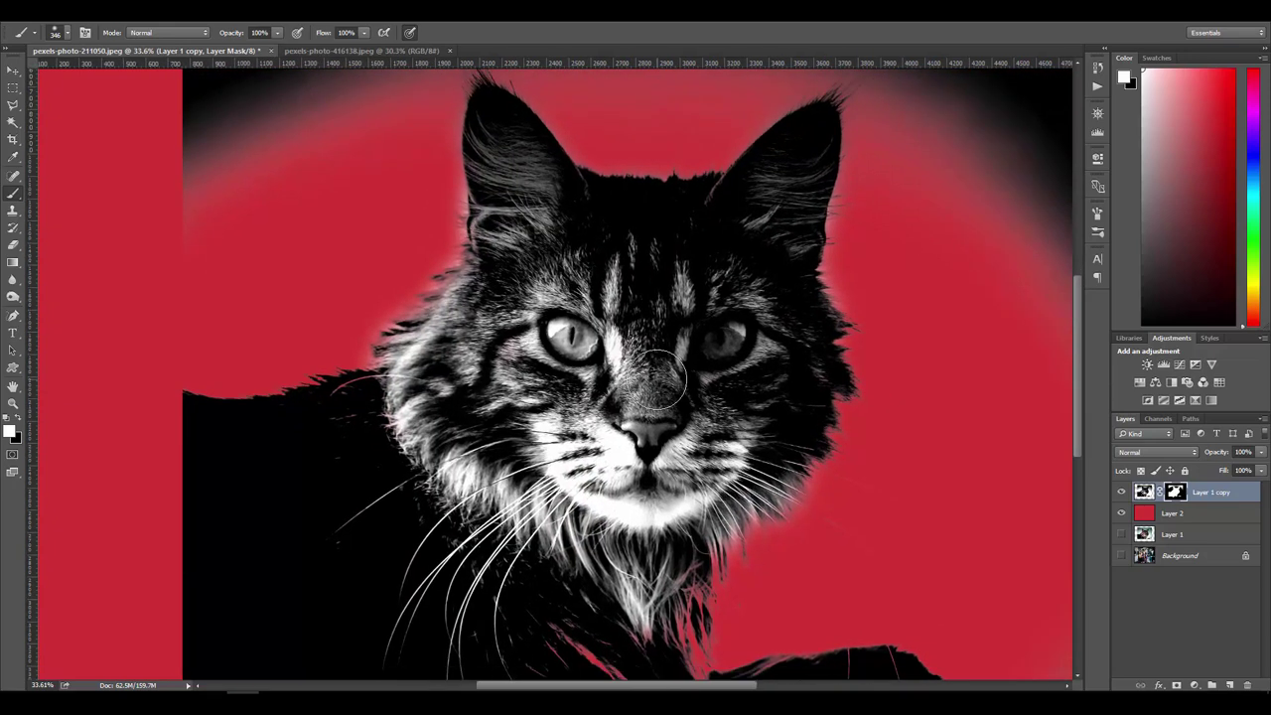
Step: Paint black on the cat copy's mask to hide the leftover dark background and body around the head
scroll(569, 301, "down", 2)
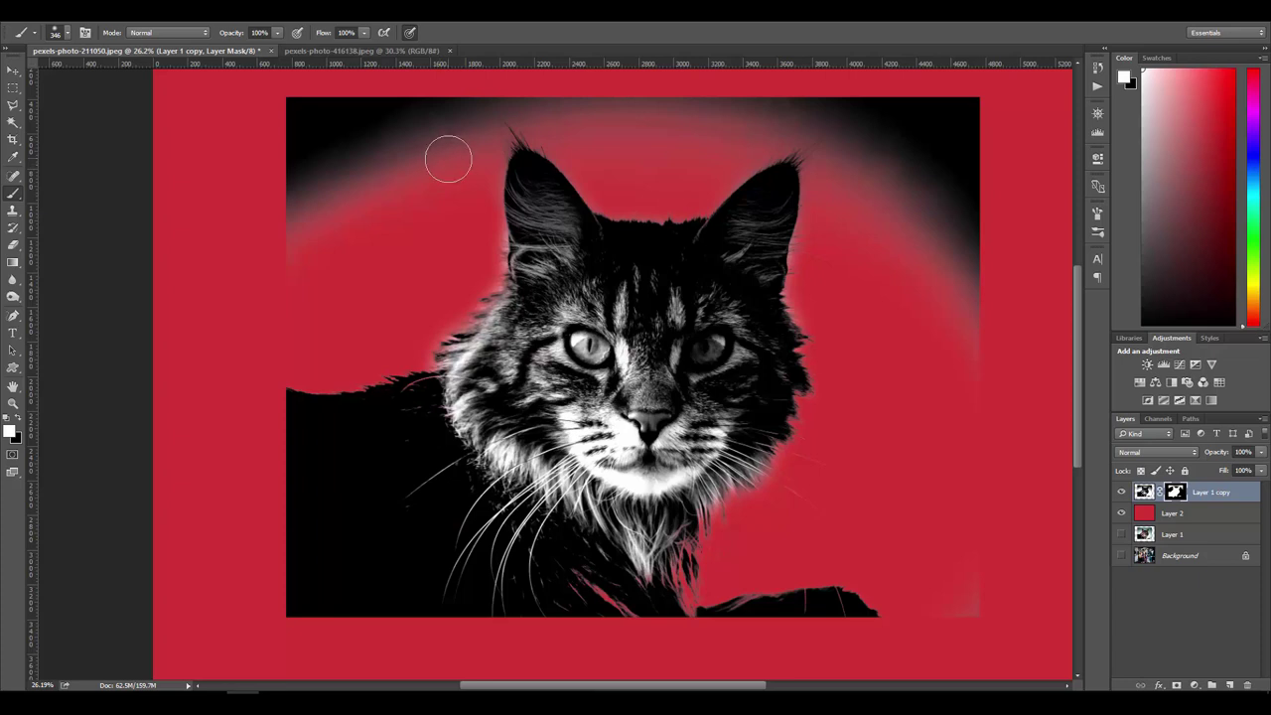
key("x")
mouse_move(453, 160)
left_mouse_down()
mouse_move(464, 118)
mouse_move(449, 158)
mouse_move(428, 164)
mouse_move(453, 103)
mouse_move(469, 140)
mouse_move(480, 107)
mouse_move(479, 141)
mouse_move(485, 107)
mouse_move(564, 100)
mouse_move(542, 97)
mouse_move(563, 123)
mouse_move(562, 107)
mouse_move(738, 103)
mouse_move(676, 137)
mouse_move(720, 130)
mouse_move(668, 163)
mouse_move(830, 105)
mouse_move(782, 99)
mouse_move(749, 144)
mouse_move(772, 129)
mouse_move(849, 162)
mouse_move(837, 175)
mouse_move(887, 135)
mouse_move(960, 355)
mouse_move(981, 142)
mouse_move(946, 147)
mouse_move(987, 640)
mouse_move(807, 605)
mouse_move(809, 618)
mouse_move(722, 617)
mouse_move(975, 215)
mouse_move(371, 170)
mouse_move(359, 81)
mouse_move(251, 190)
mouse_move(379, 137)
mouse_move(391, 112)
mouse_move(281, 469)
mouse_move(294, 659)
mouse_move(306, 401)
mouse_move(395, 667)
mouse_move(357, 422)
mouse_move(401, 458)
mouse_move(375, 390)
mouse_move(424, 441)
mouse_move(379, 387)
mouse_move(412, 412)
mouse_move(366, 562)
mouse_move(451, 490)
mouse_move(413, 618)
mouse_move(437, 619)
mouse_move(479, 581)
mouse_move(521, 631)
mouse_move(569, 598)
mouse_move(692, 635)
left_mouse_up()
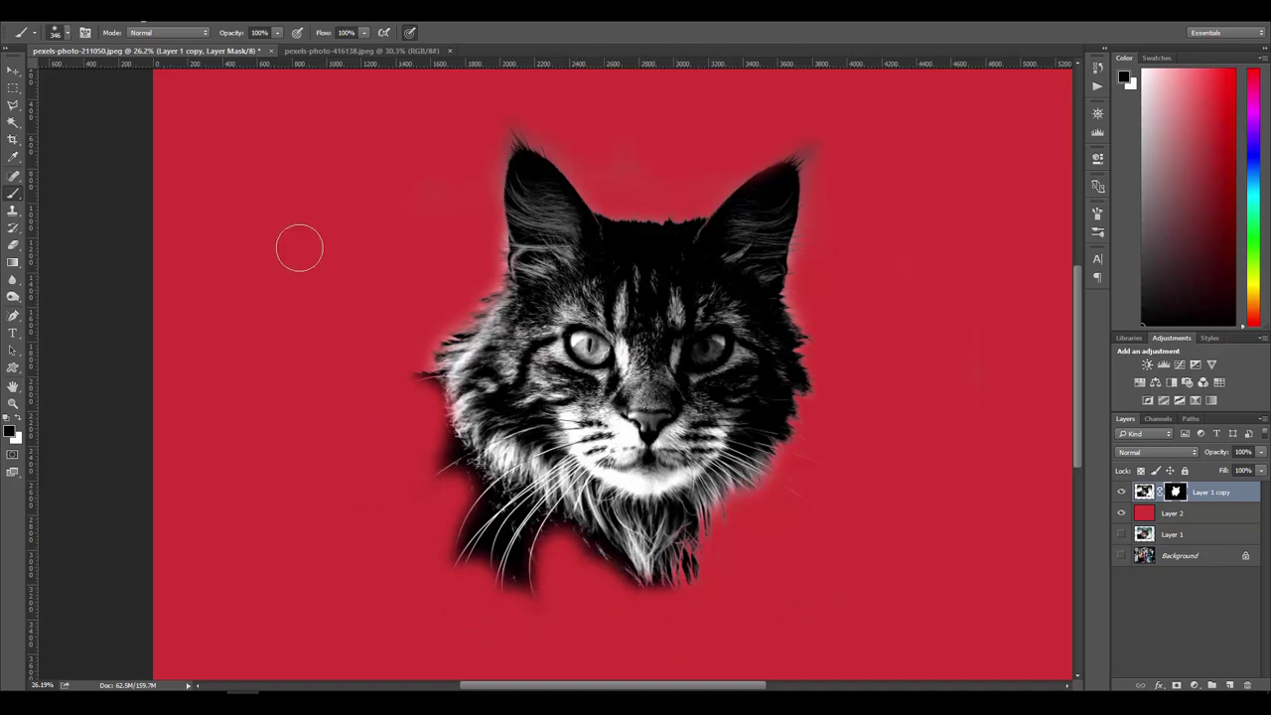
Step: Try feathering the edge of the cat copy's layer mask
double_click(1177, 493)
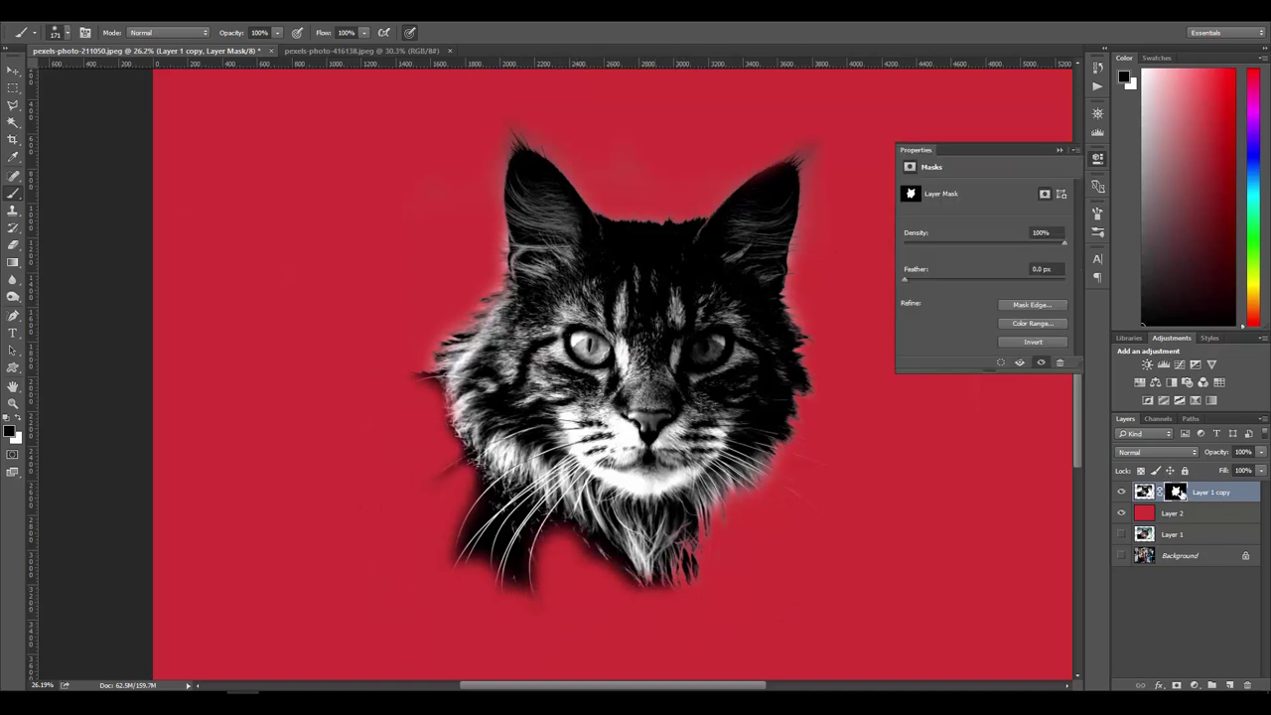
left_click(905, 283)
mouse_move(911, 284)
left_mouse_down()
mouse_move(987, 284)
mouse_move(934, 285)
left_mouse_up()
left_click(1058, 152)
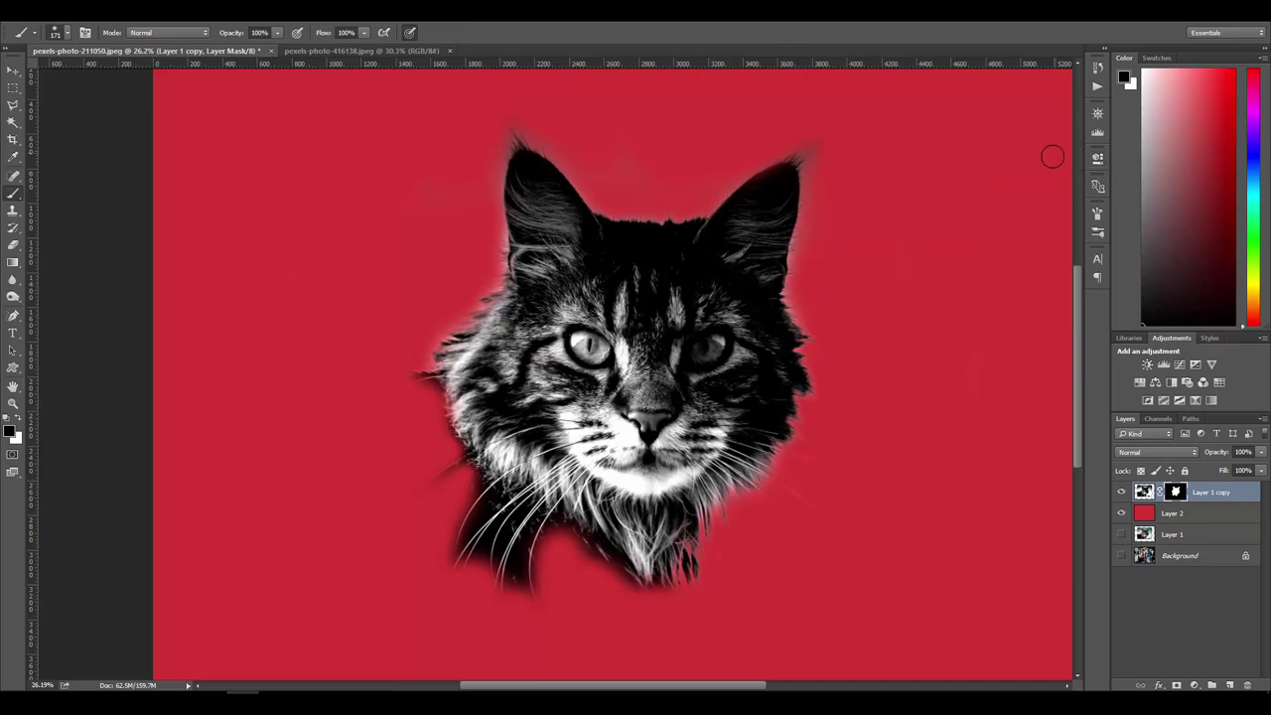
Step: Delete the red fill layer and turn on the original color cat layer, Layer 1
left_click(1122, 514)
left_click_drag(1203, 515, 1253, 685)
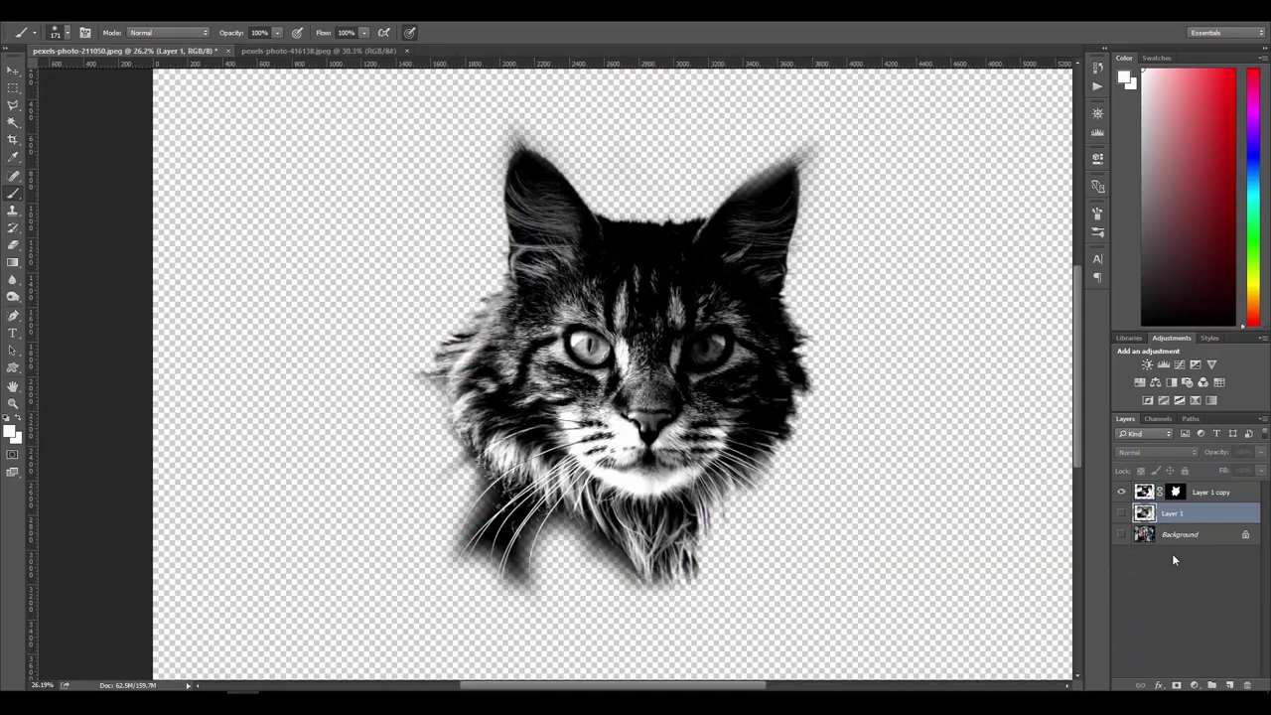
left_click(1120, 514)
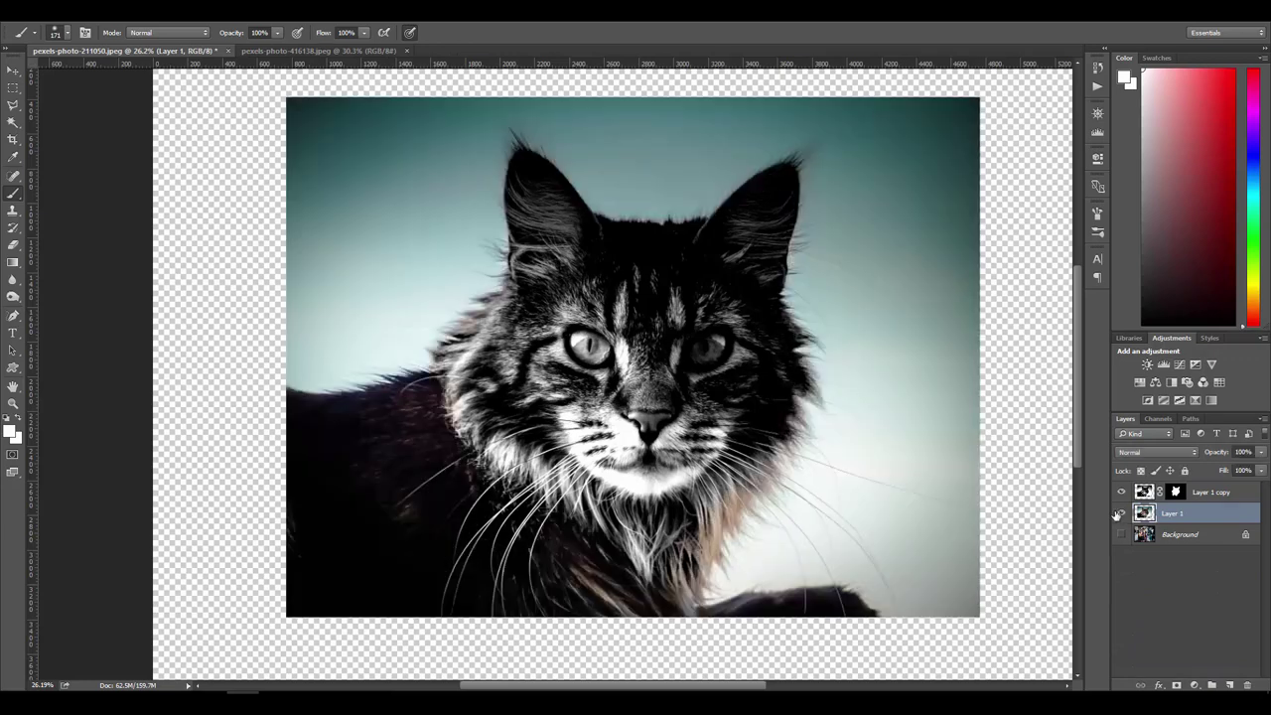
left_click(1120, 514)
left_click(1120, 513)
Step: Mask Layer 1 with a selection loaded from the high-contrast copy's mask, and delete that copy
left_click(1176, 494, "ctrl")
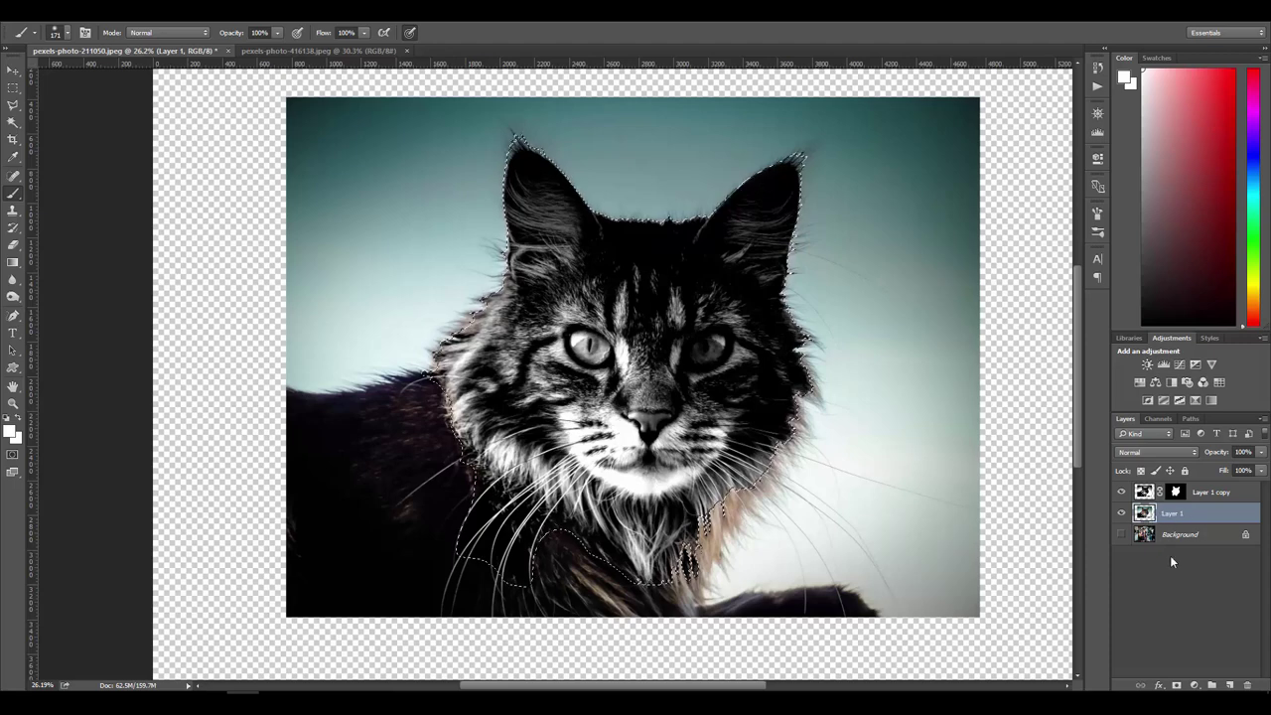
left_click(1176, 685)
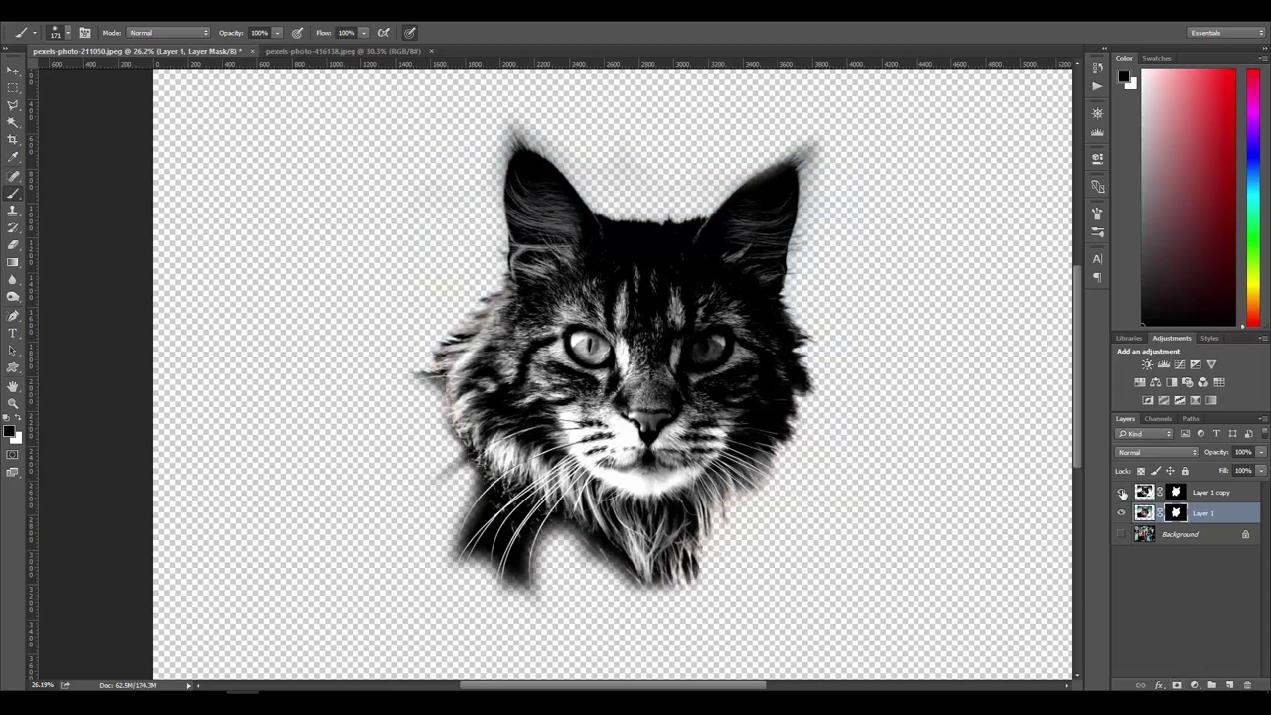
left_click(1122, 493)
left_click(1201, 494)
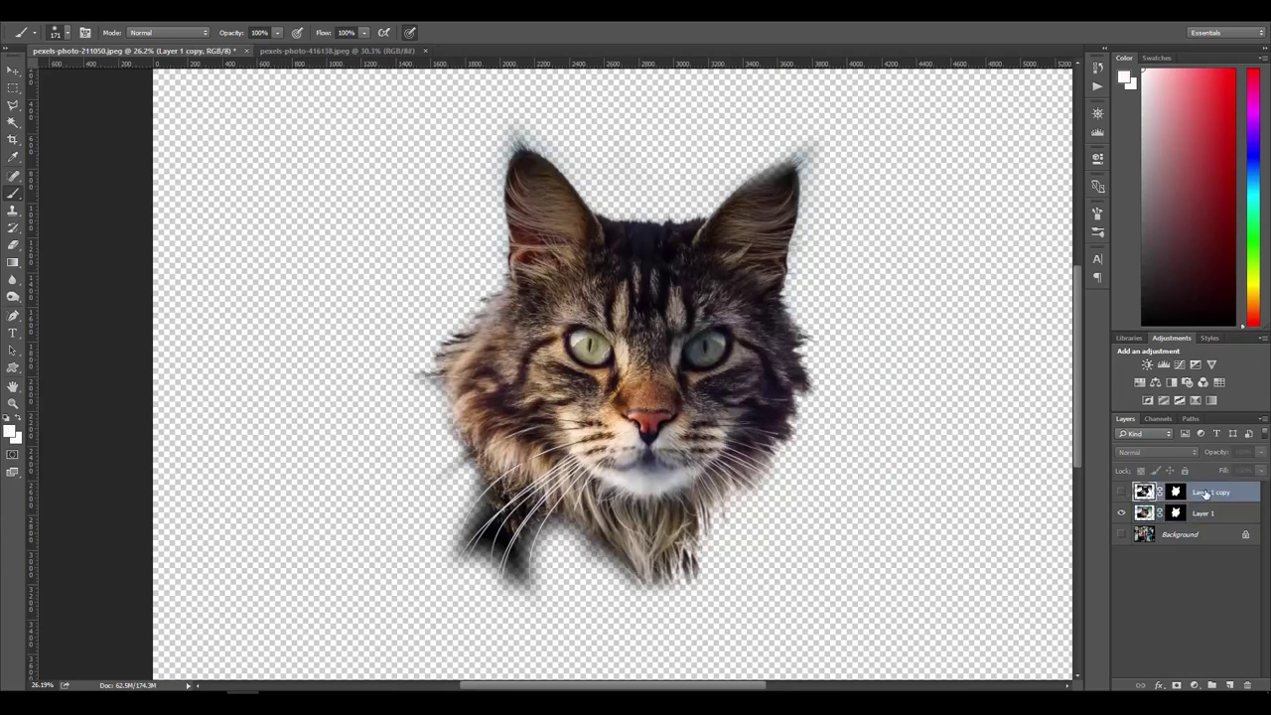
left_click_drag(1208, 493, 1247, 685)
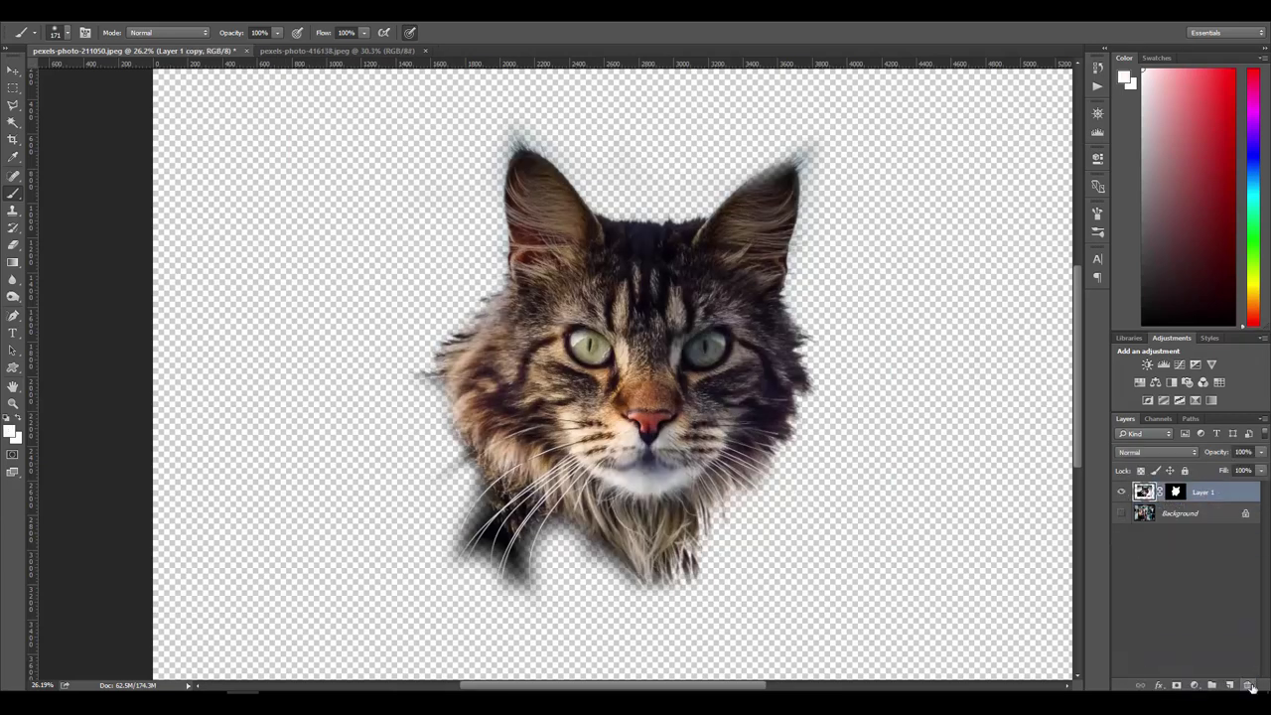
Step: Show the background photo and transform the masked cat head to about 80% scale, placed over the man's head
left_click(1121, 513)
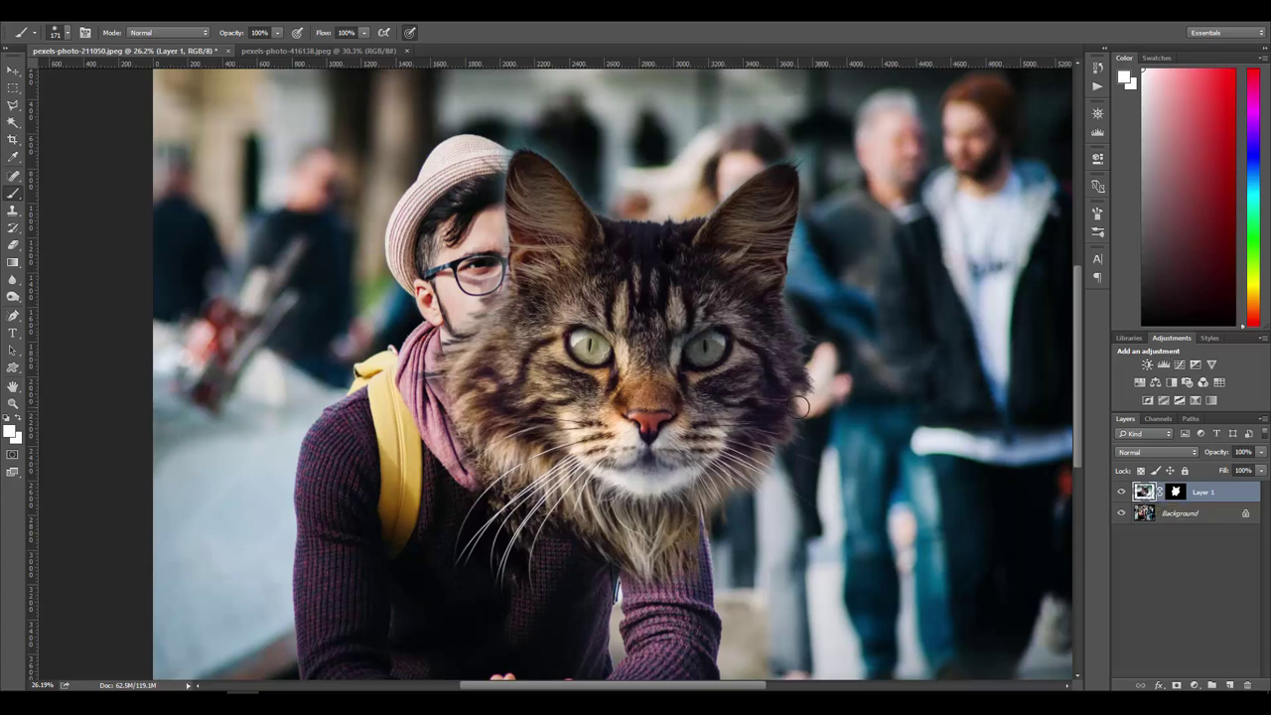
key("ctrl+t")
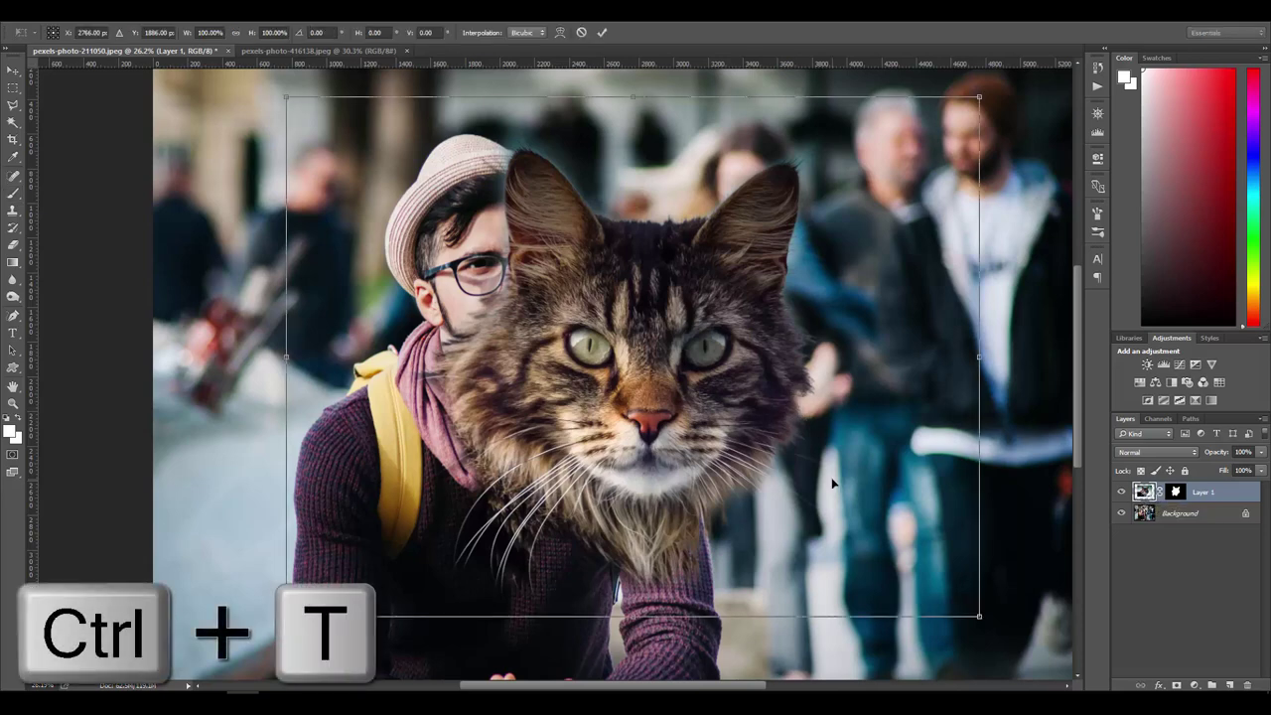
left_click_drag(827, 484, 697, 393)
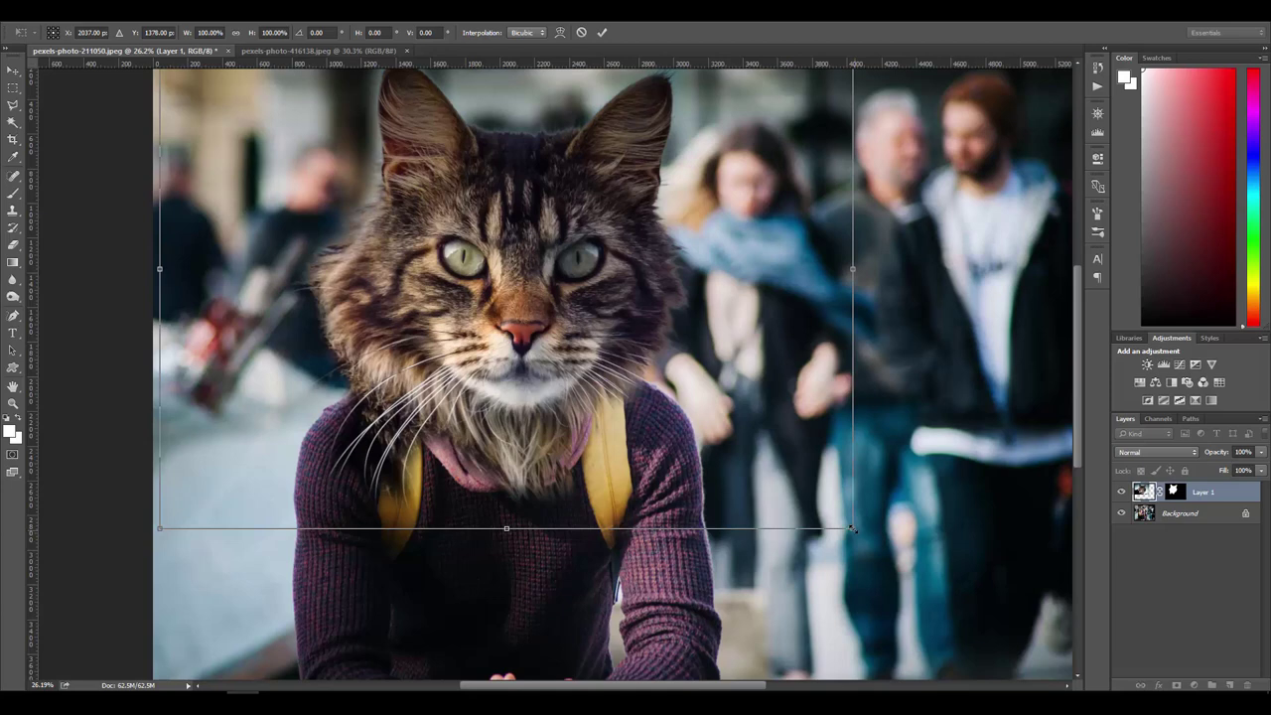
left_click_drag(852, 528, 692, 458)
left_click_drag(576, 333, 632, 386)
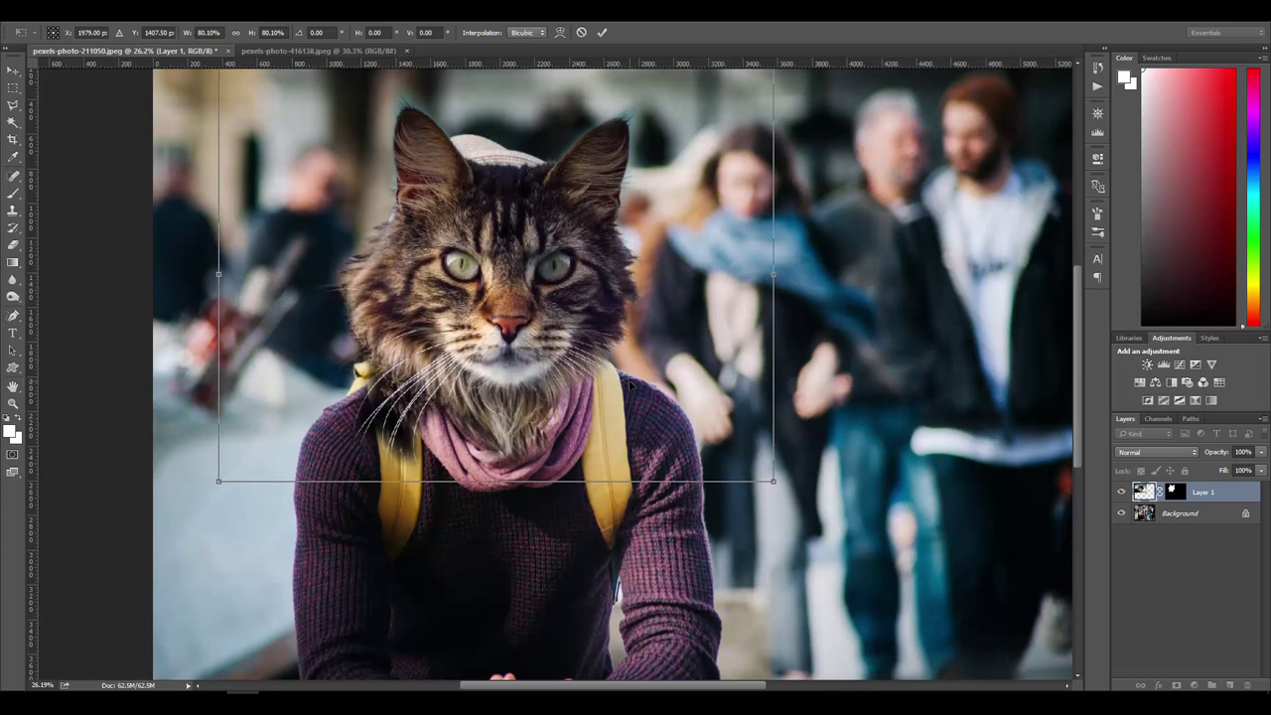
scroll(759, 479, "down", 1)
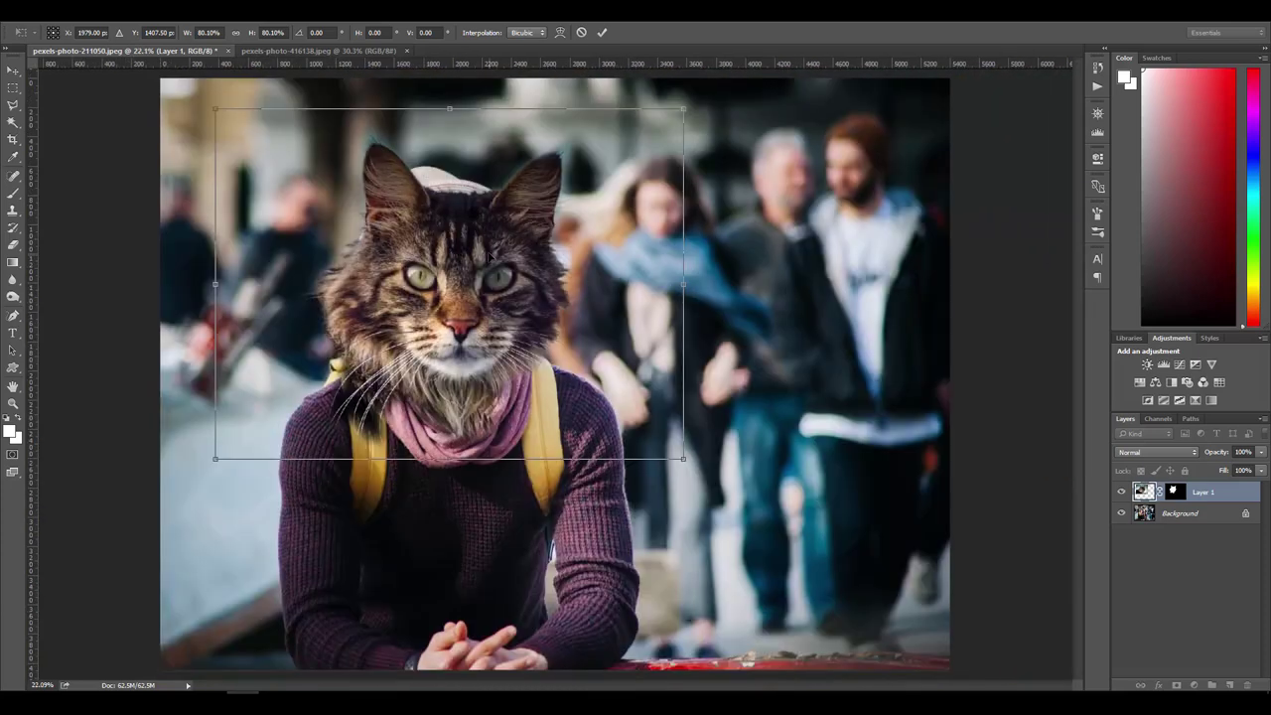
left_click_drag(582, 350, 581, 350)
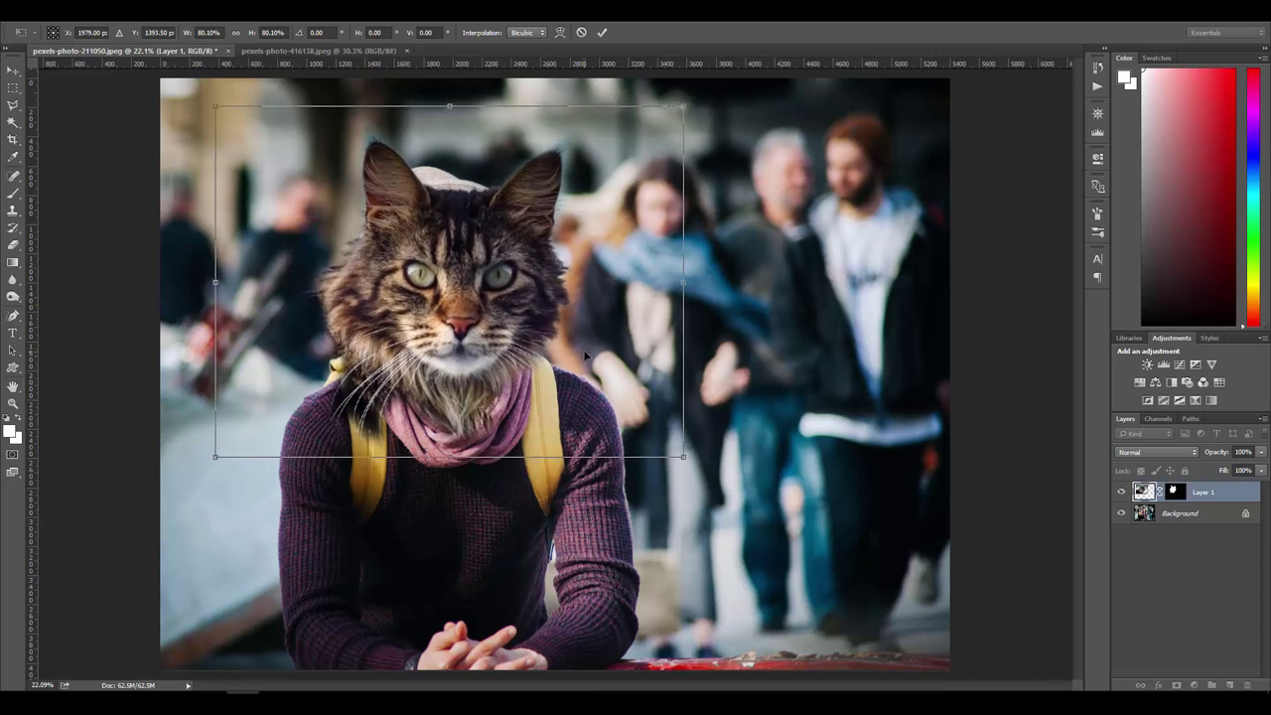
key("Return")
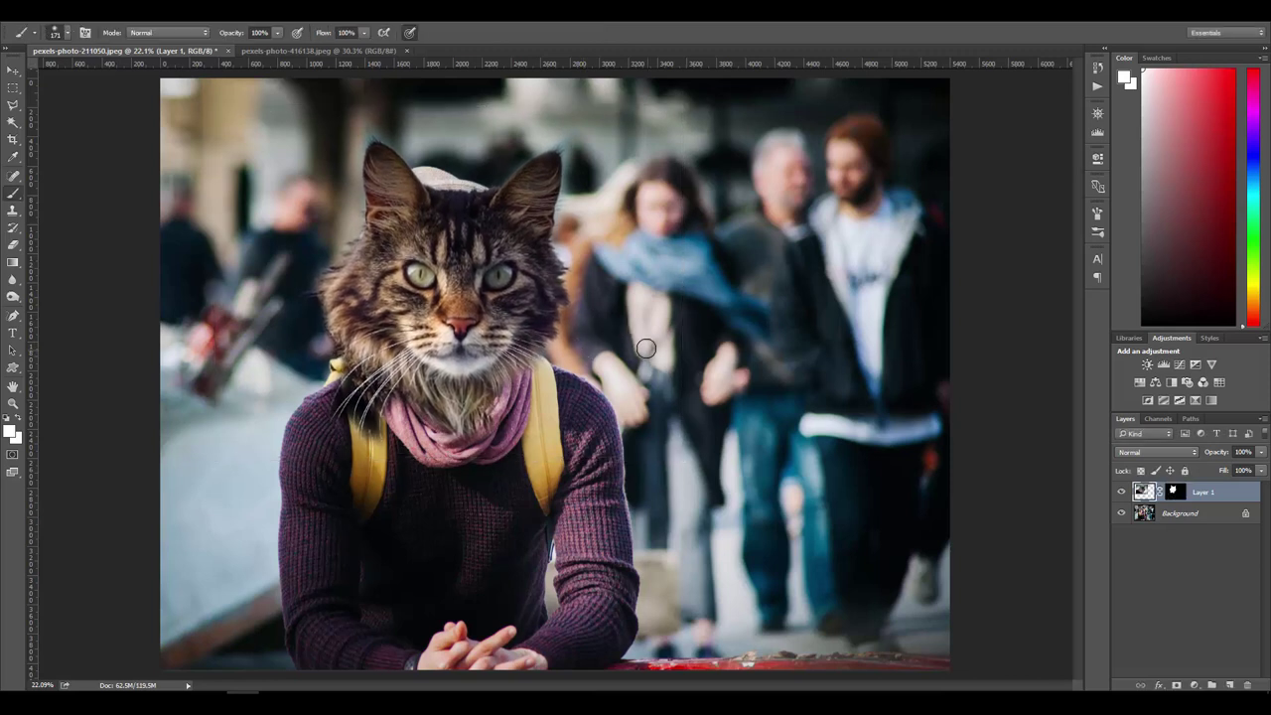
Step: Paint black on Layer 1's mask with a small brush to uncover the sweater and yellow strap around the long outer whiskers
scroll(410, 337, "up", 3)
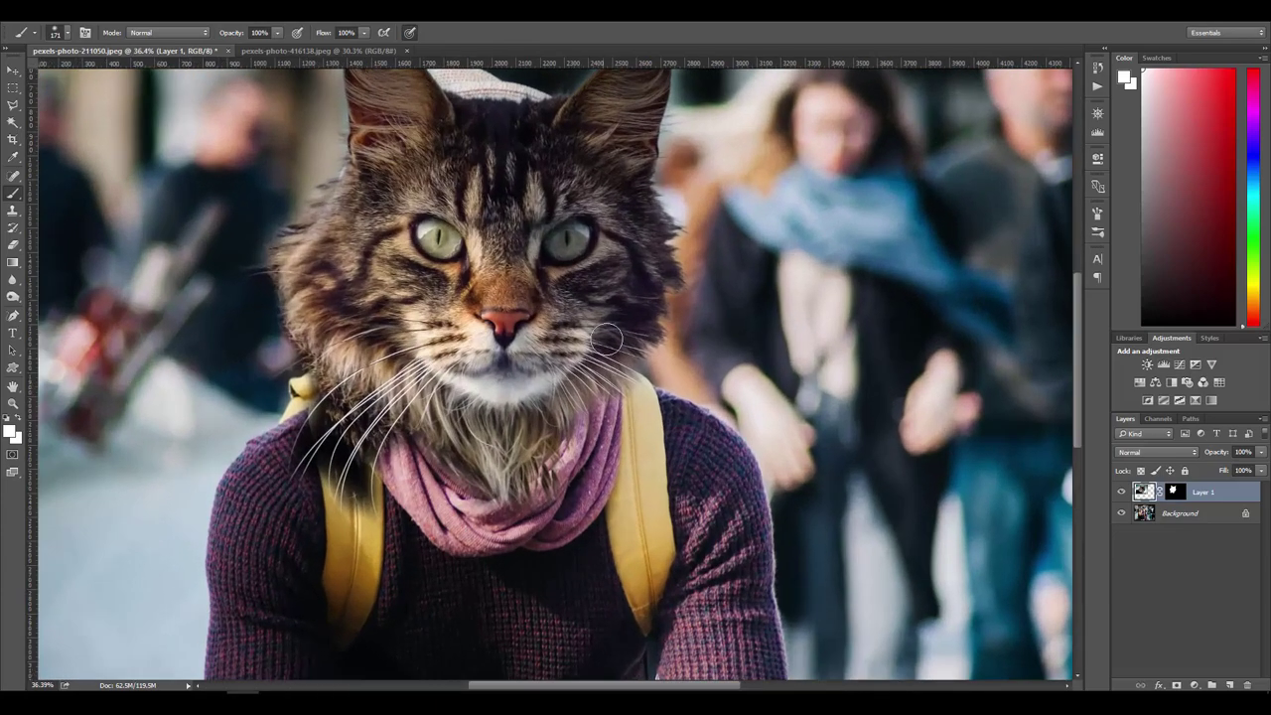
scroll(582, 221, "up", 3)
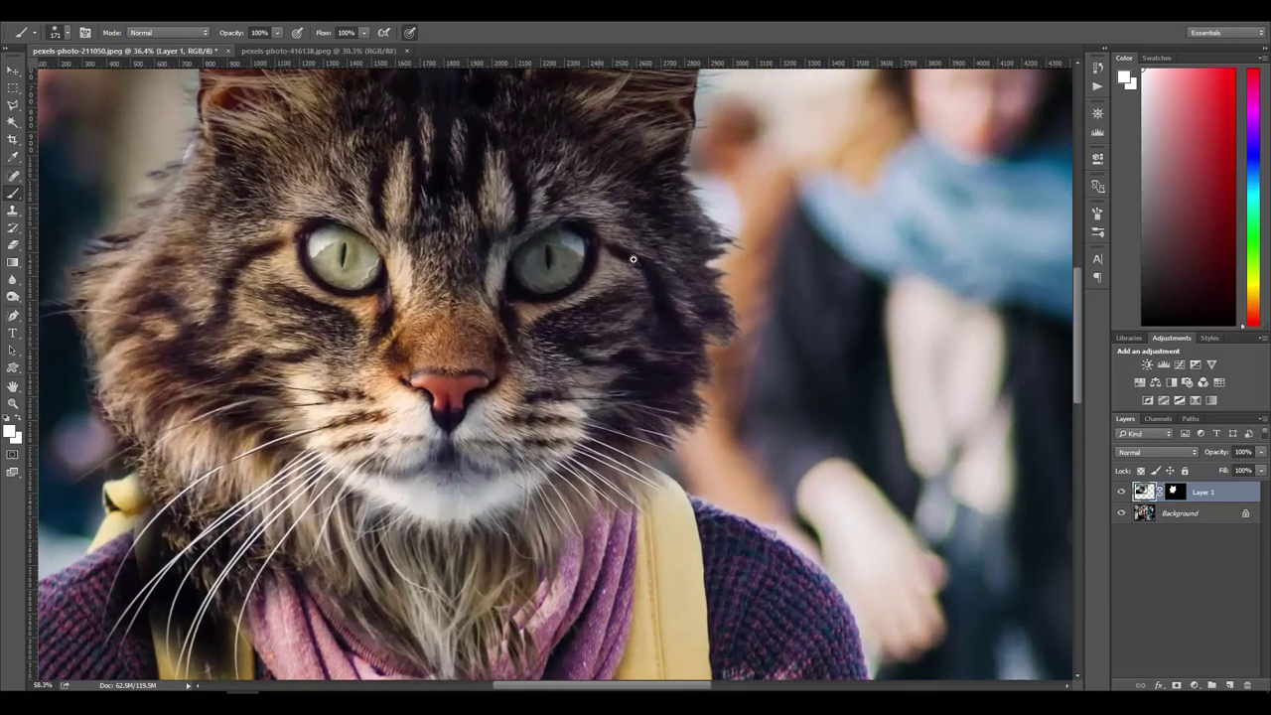
scroll(724, 403, "up", 2)
scroll(724, 402, "up", 1)
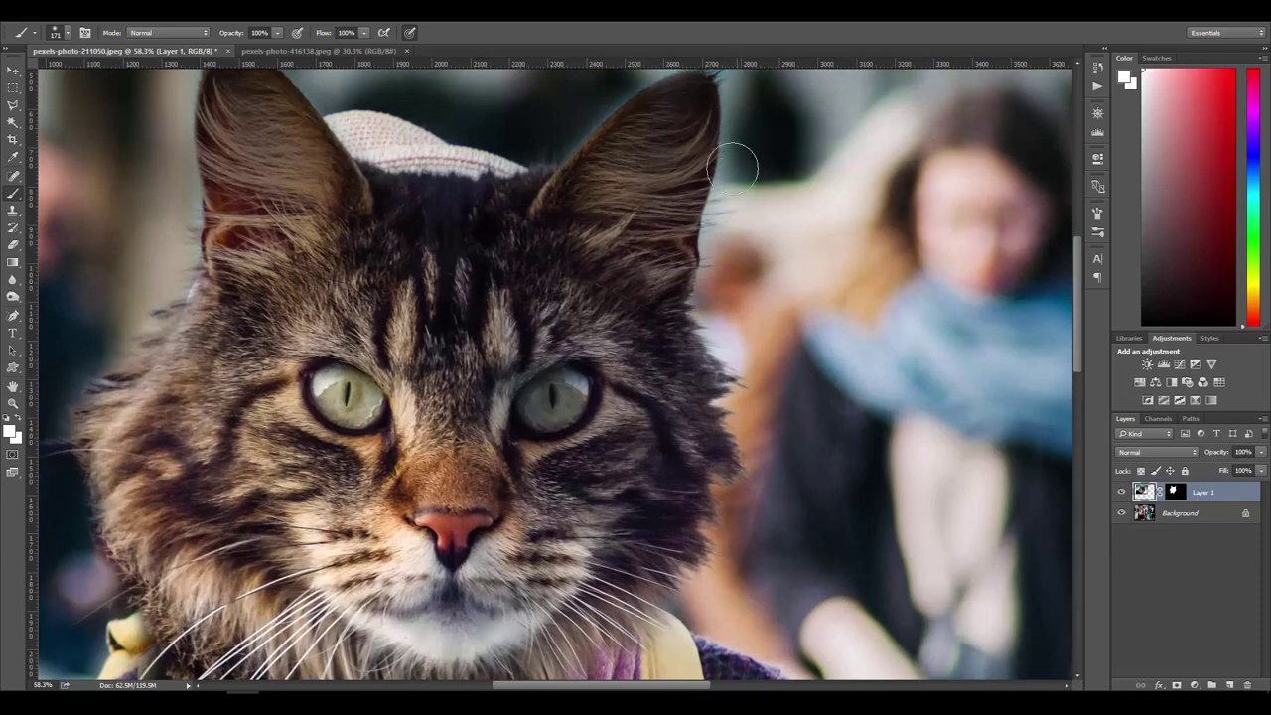
left_click_drag(576, 193, 631, 250)
mouse_move(460, 401)
left_mouse_down()
mouse_move(713, 314)
mouse_move(485, 370)
mouse_move(525, 335)
mouse_move(457, 301)
mouse_move(405, 167)
left_mouse_up()
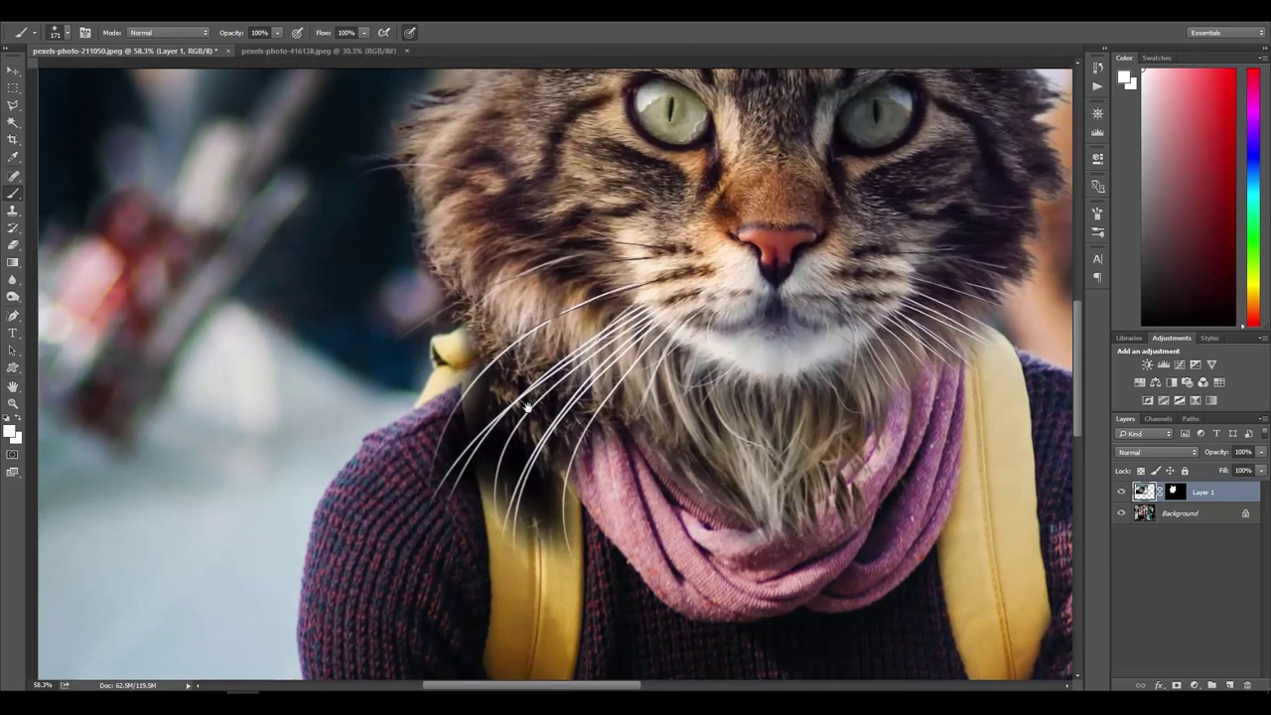
left_click_drag(522, 428, 496, 377)
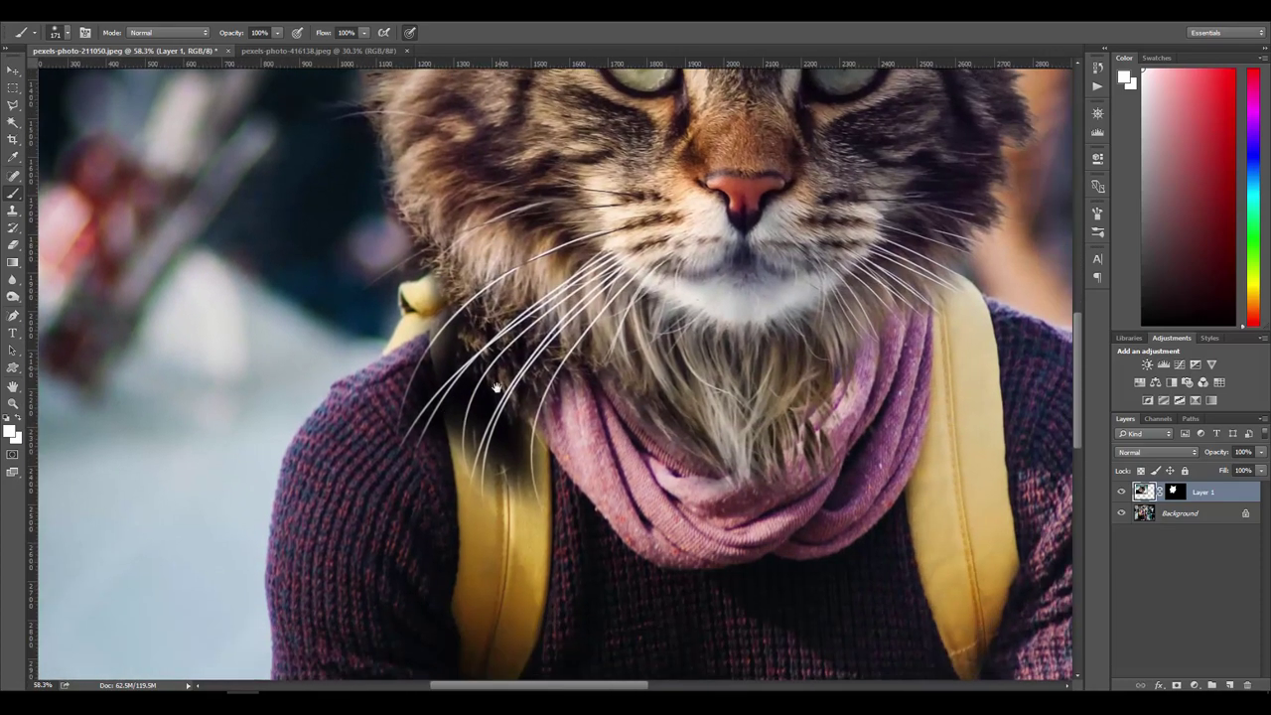
left_click(1172, 491)
key("x")
left_click_drag(448, 346, 387, 463)
mouse_move(466, 394)
left_mouse_down()
mouse_move(450, 390)
mouse_move(459, 402)
mouse_move(439, 428)
left_mouse_up()
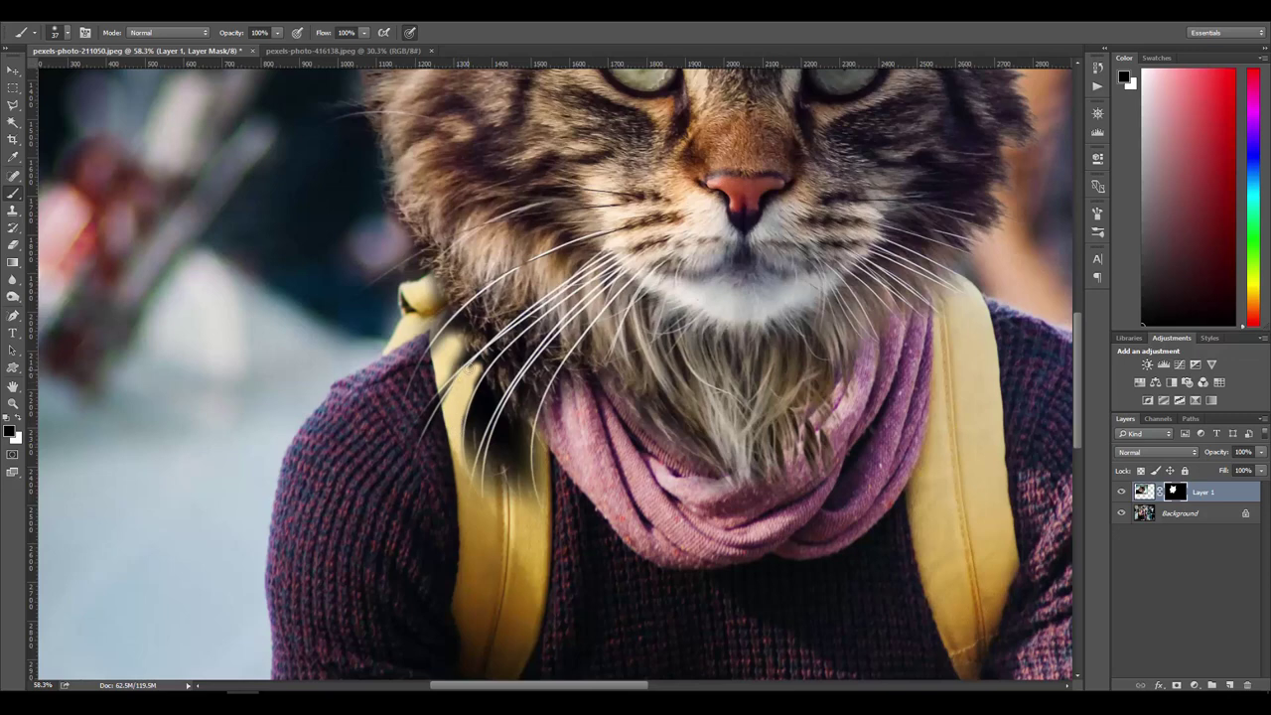
mouse_move(473, 372)
left_mouse_down()
mouse_move(485, 356)
mouse_move(453, 438)
mouse_move(453, 409)
left_mouse_up()
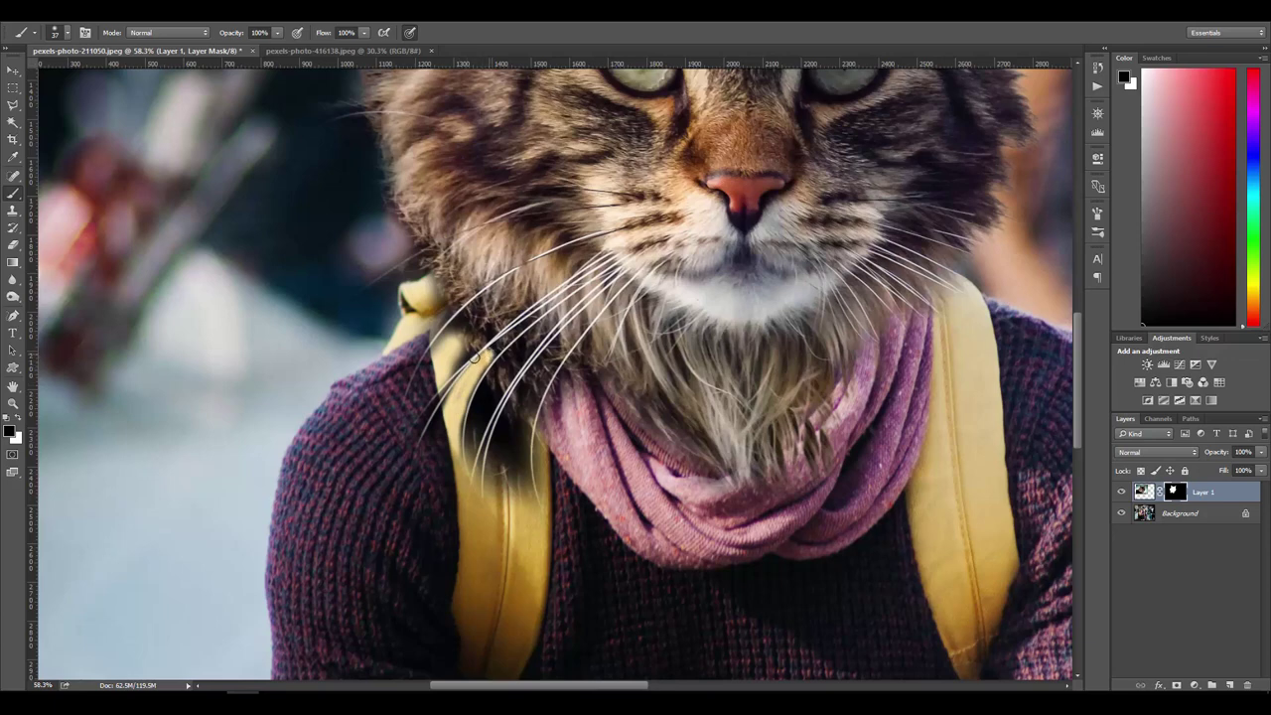
key("bracketleft")
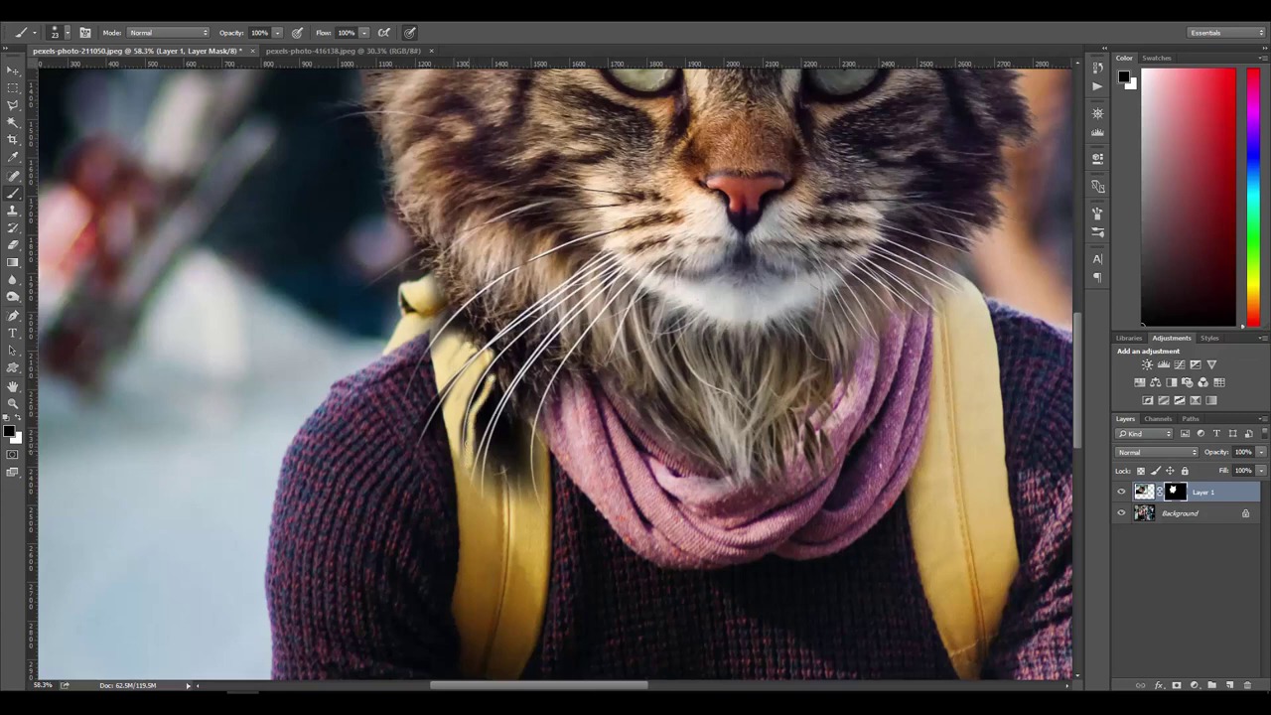
left_click_drag(479, 377, 481, 465)
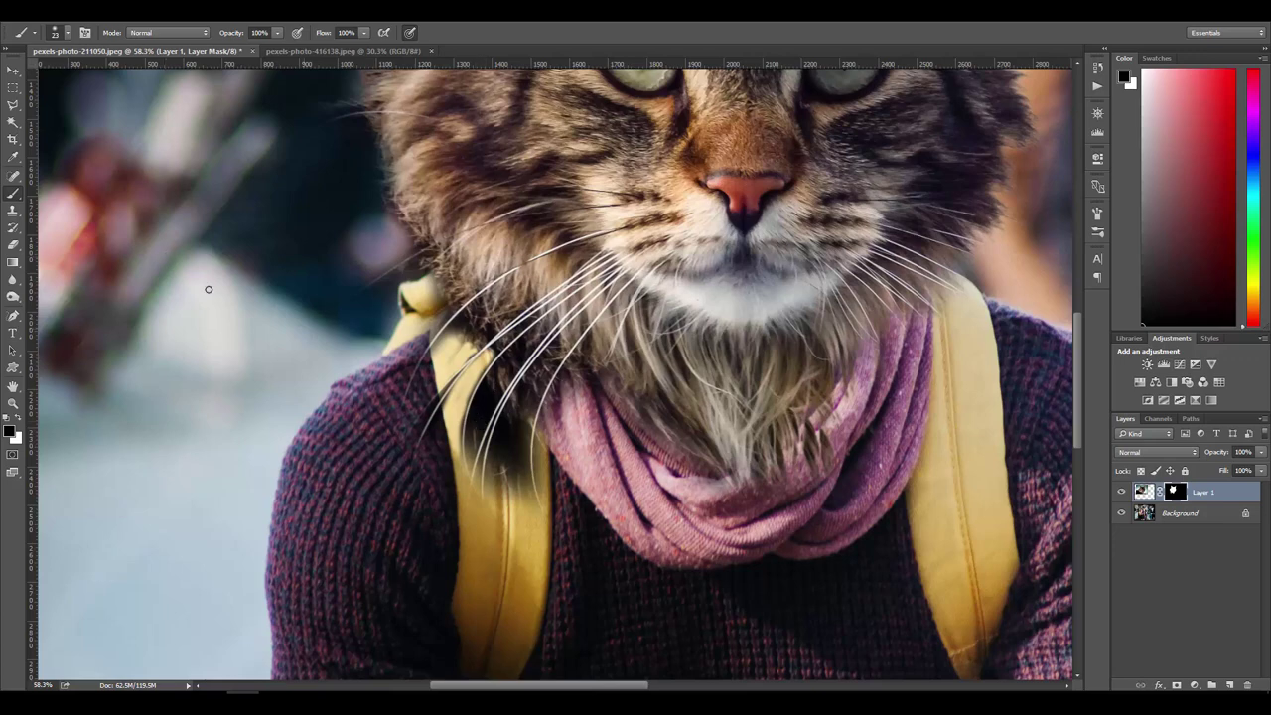
Step: Select the dark leftovers between the whiskers and outside the fur with the Magic Wand at tolerance 32, and fill them black on the mask
left_click(12, 123)
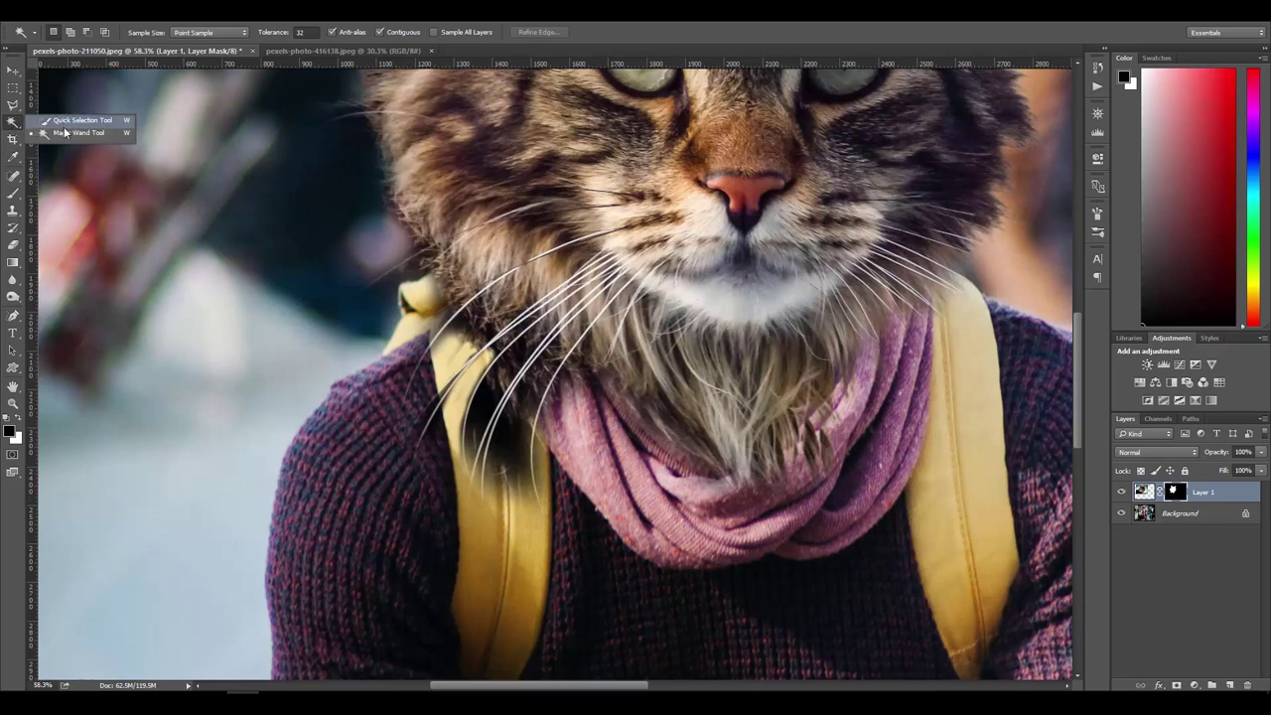
left_click(488, 407)
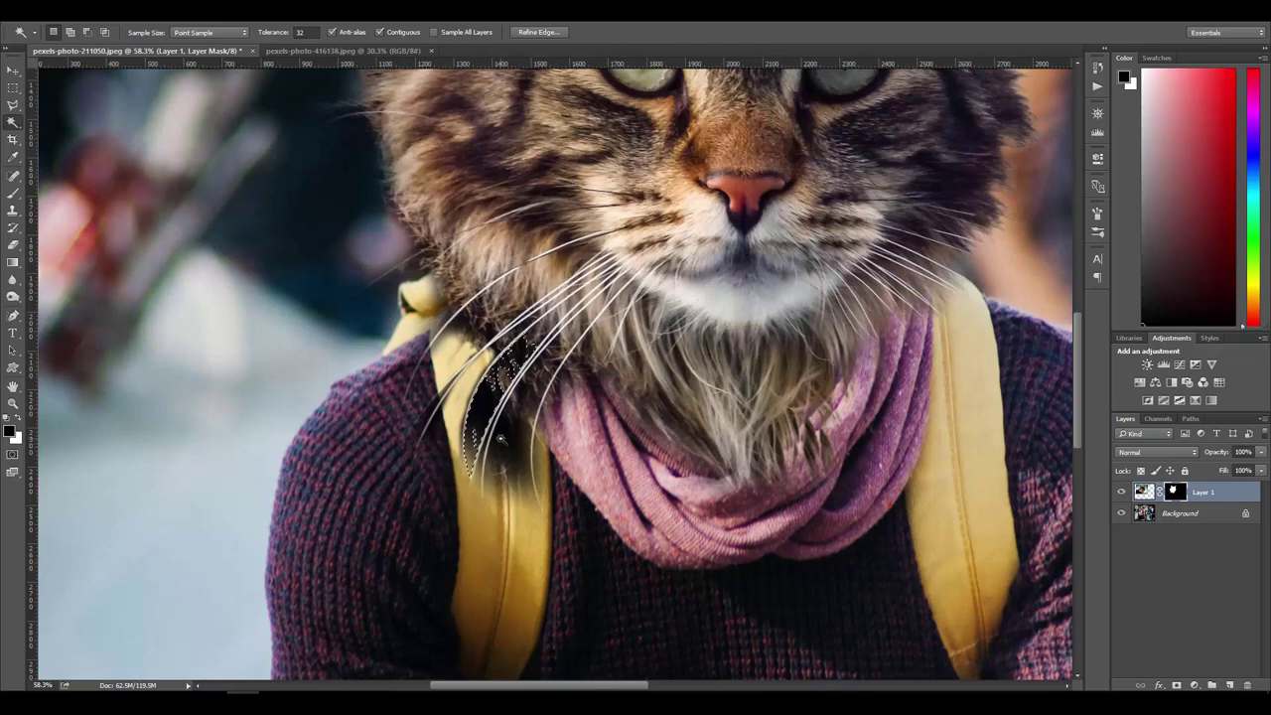
left_click(504, 440, "shift")
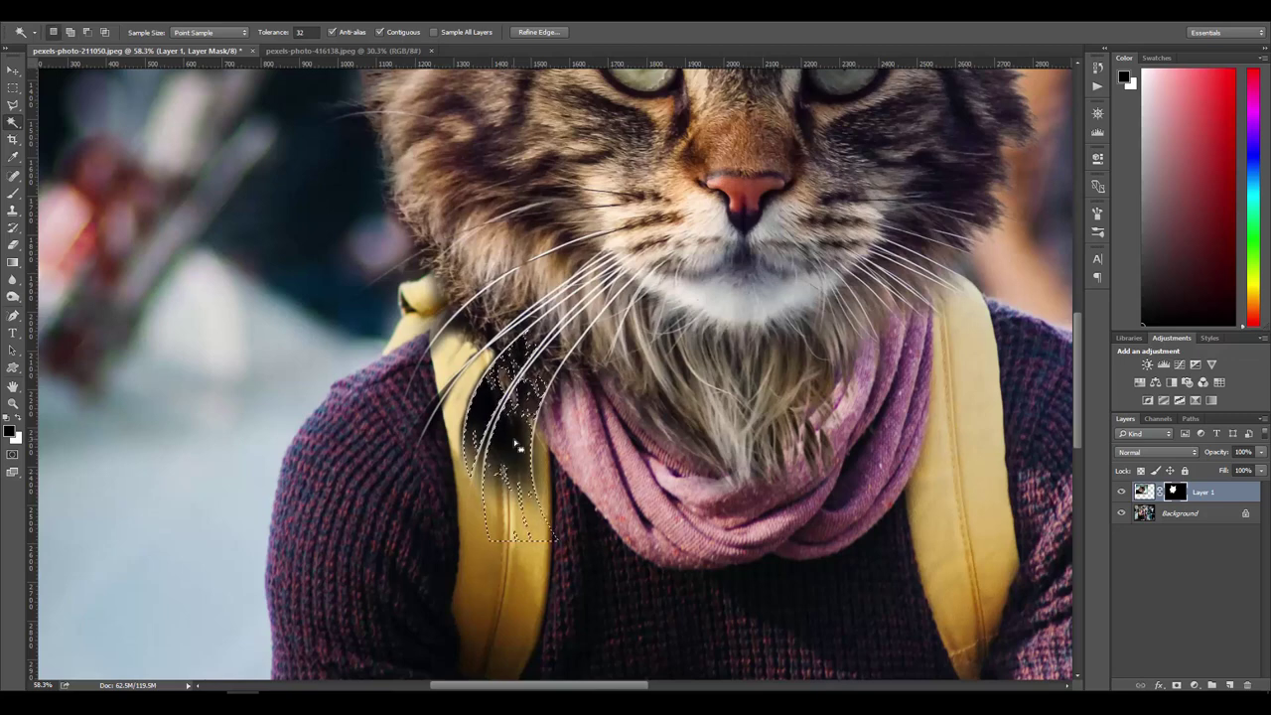
key("alt+BackSpace")
key("alt+BackSpace")
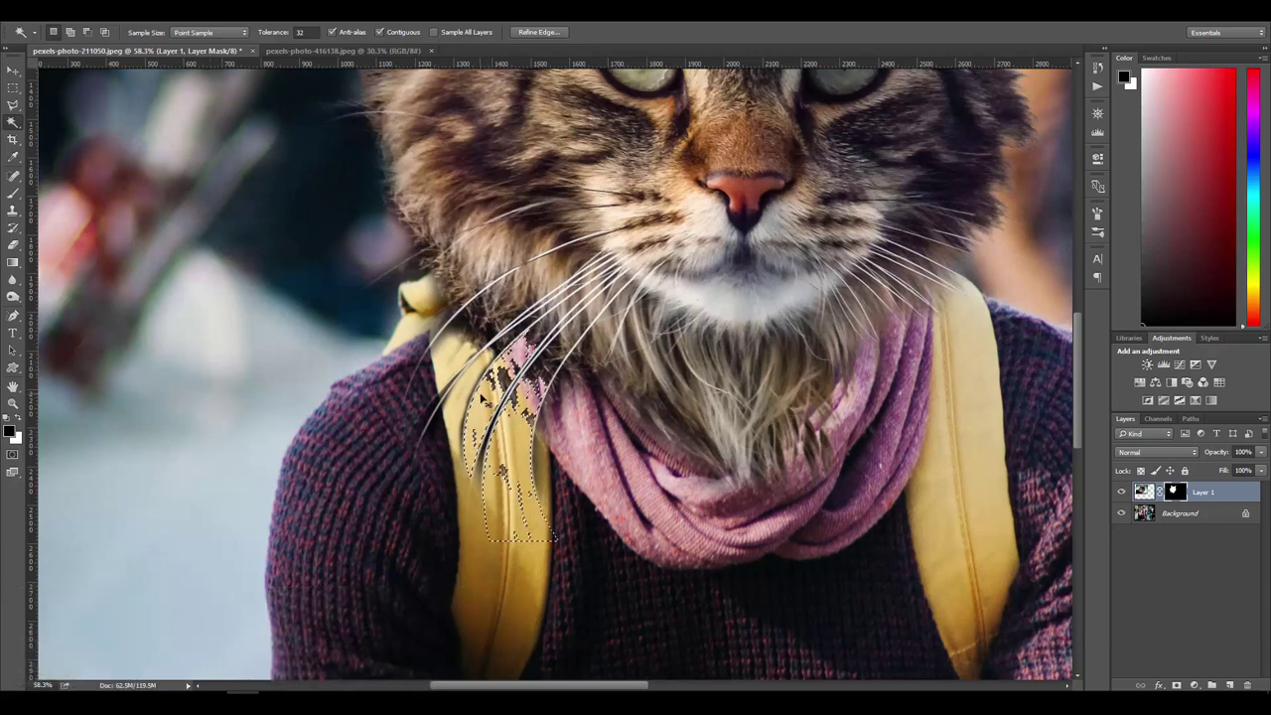
key("ctrl+d")
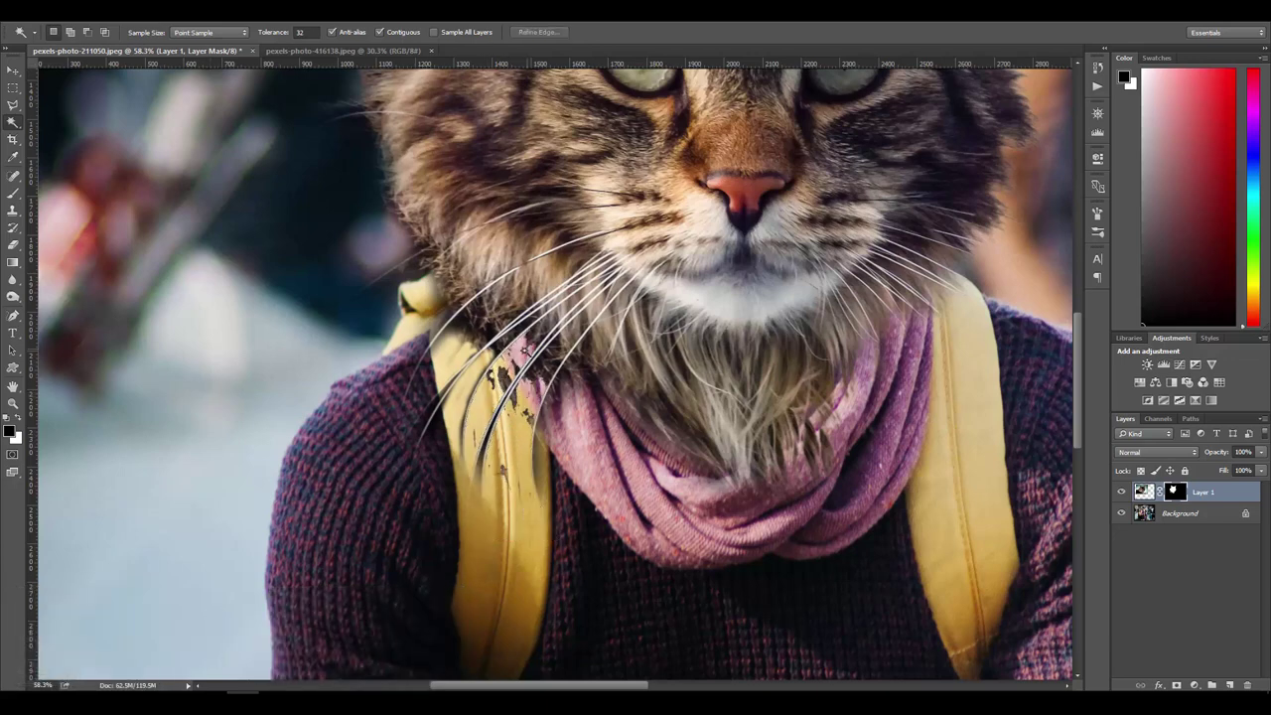
left_click(310, 346)
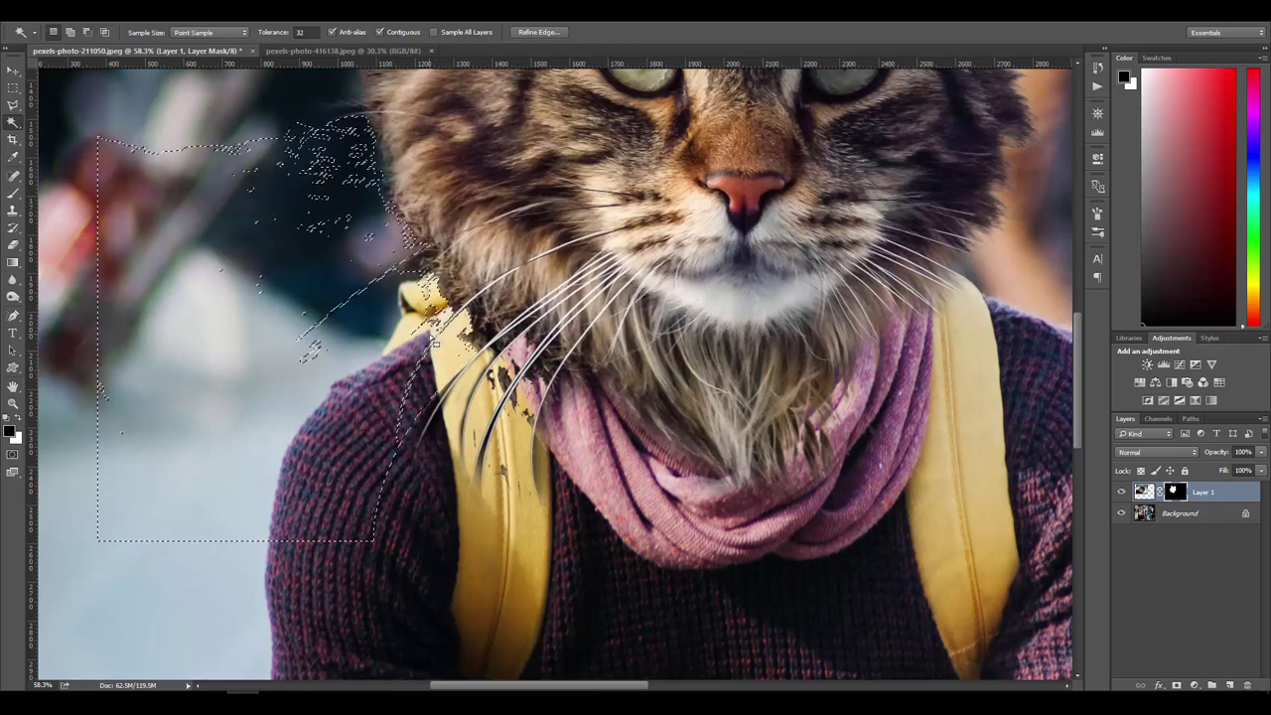
key("ctrl+d")
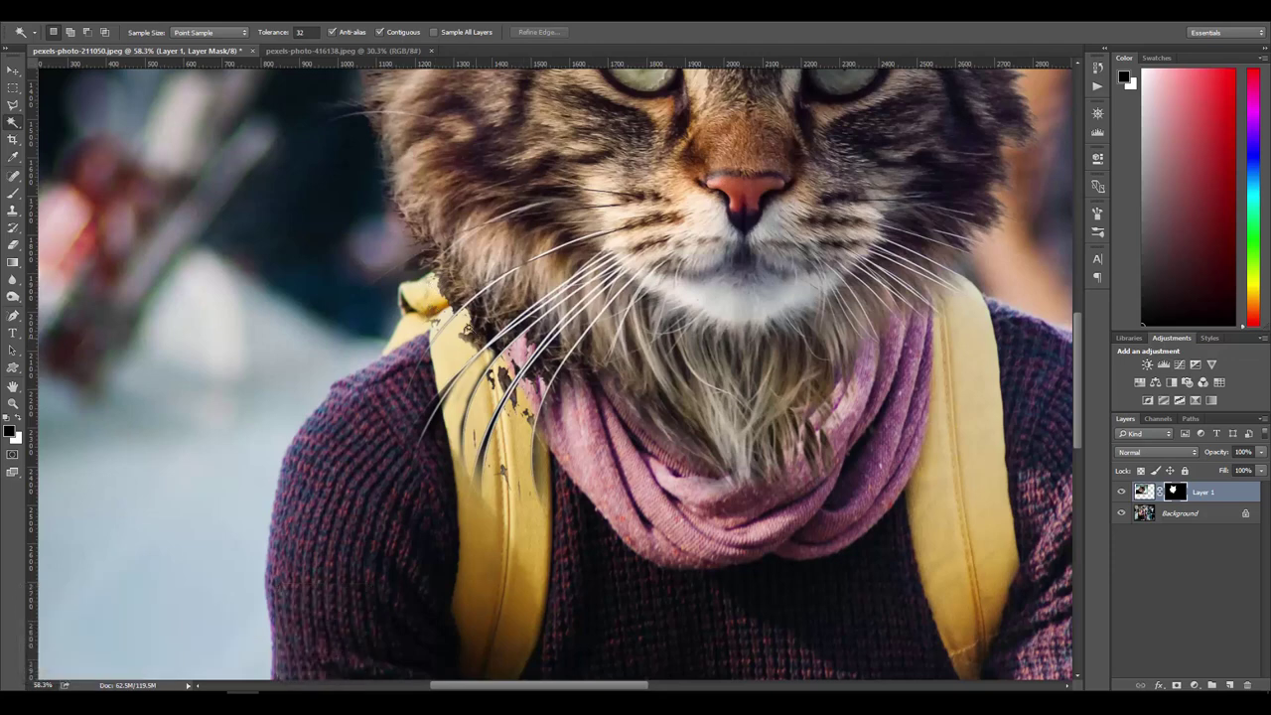
Step: Brush on Layer 1's mask to remove leftover dark specks and refine the whisker tips over the yellow strap
key("b")
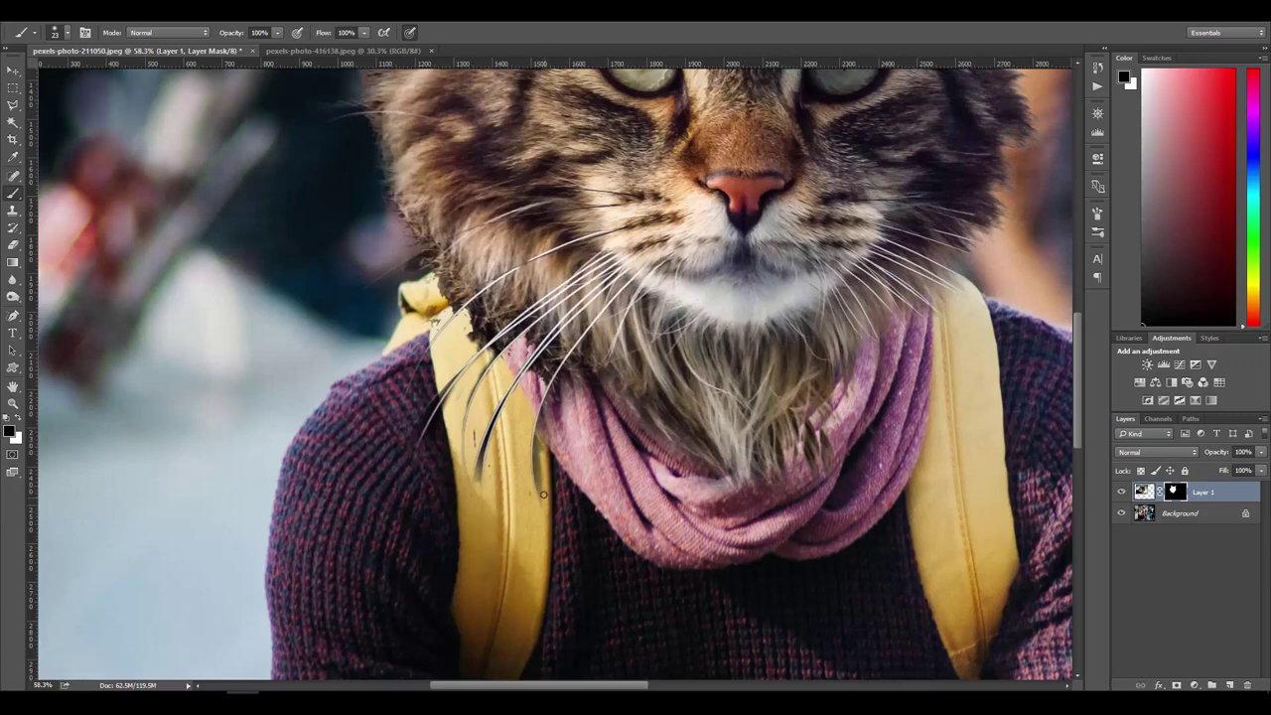
mouse_move(540, 472)
left_mouse_down()
mouse_move(543, 401)
mouse_move(532, 465)
left_mouse_up()
key("x")
key("x")
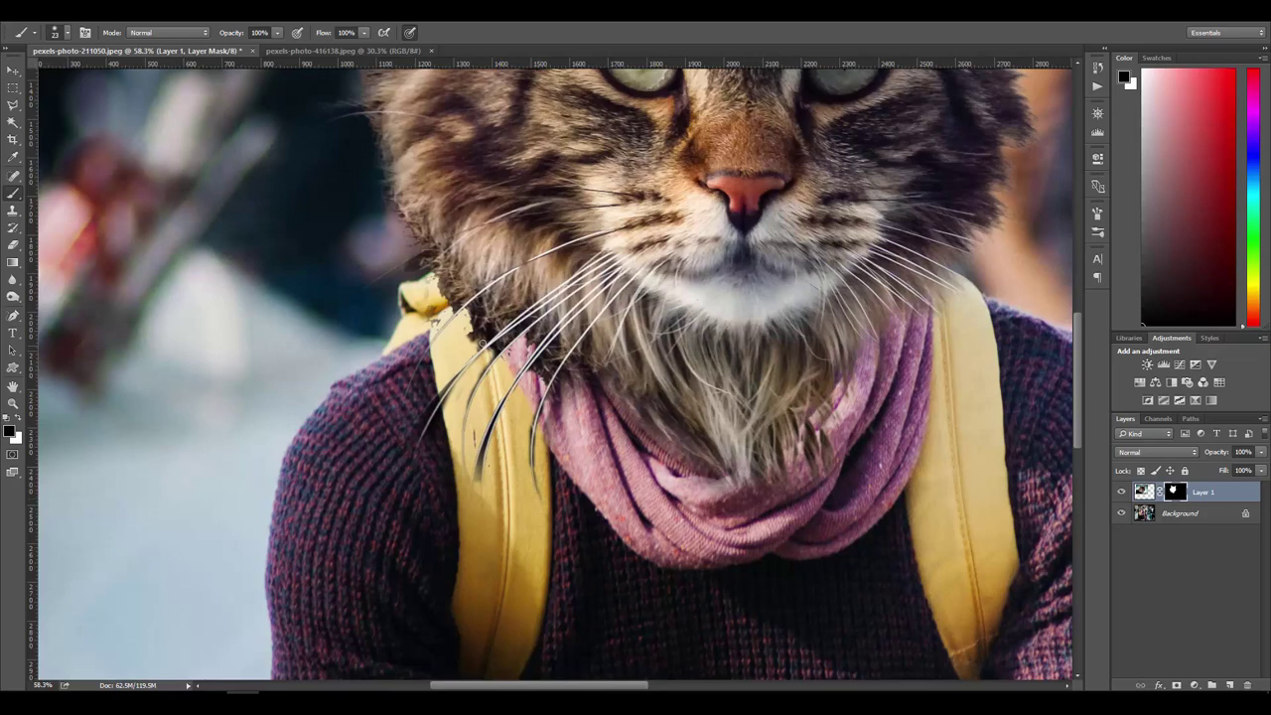
scroll(431, 320, "down", 5)
scroll(526, 429, "up", 3)
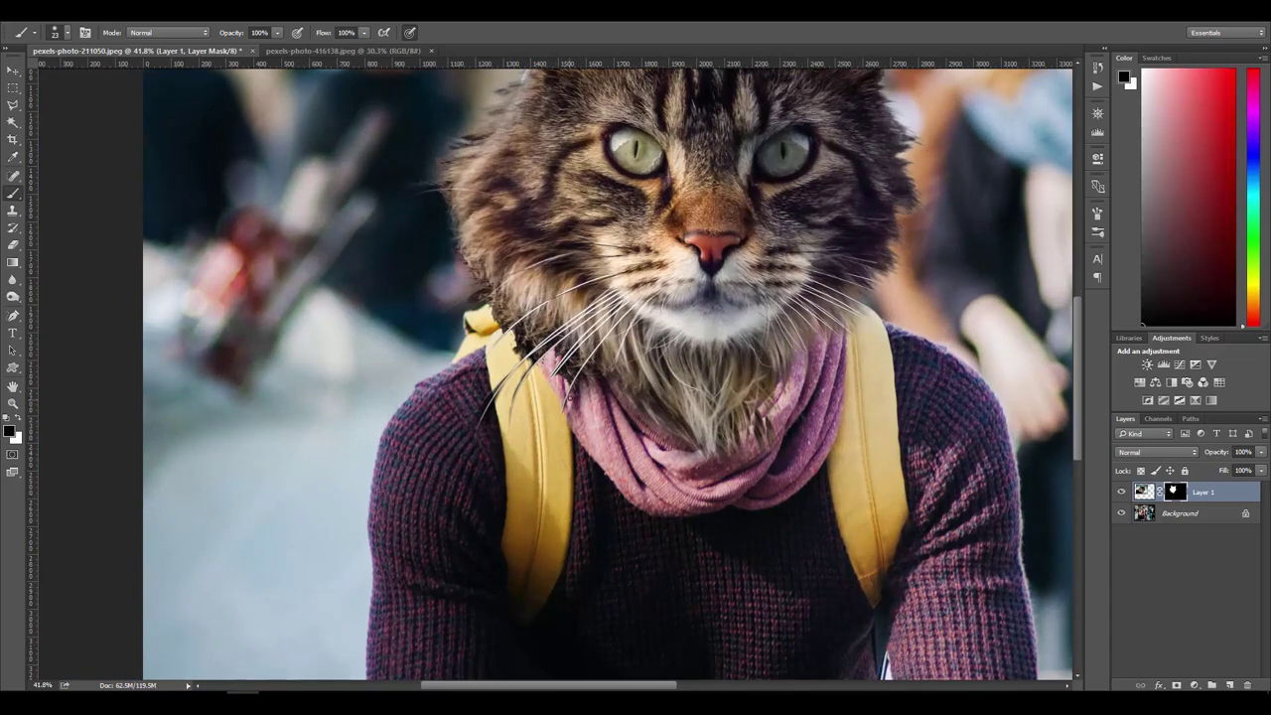
scroll(602, 416, "down", 4)
scroll(553, 415, "up", 3)
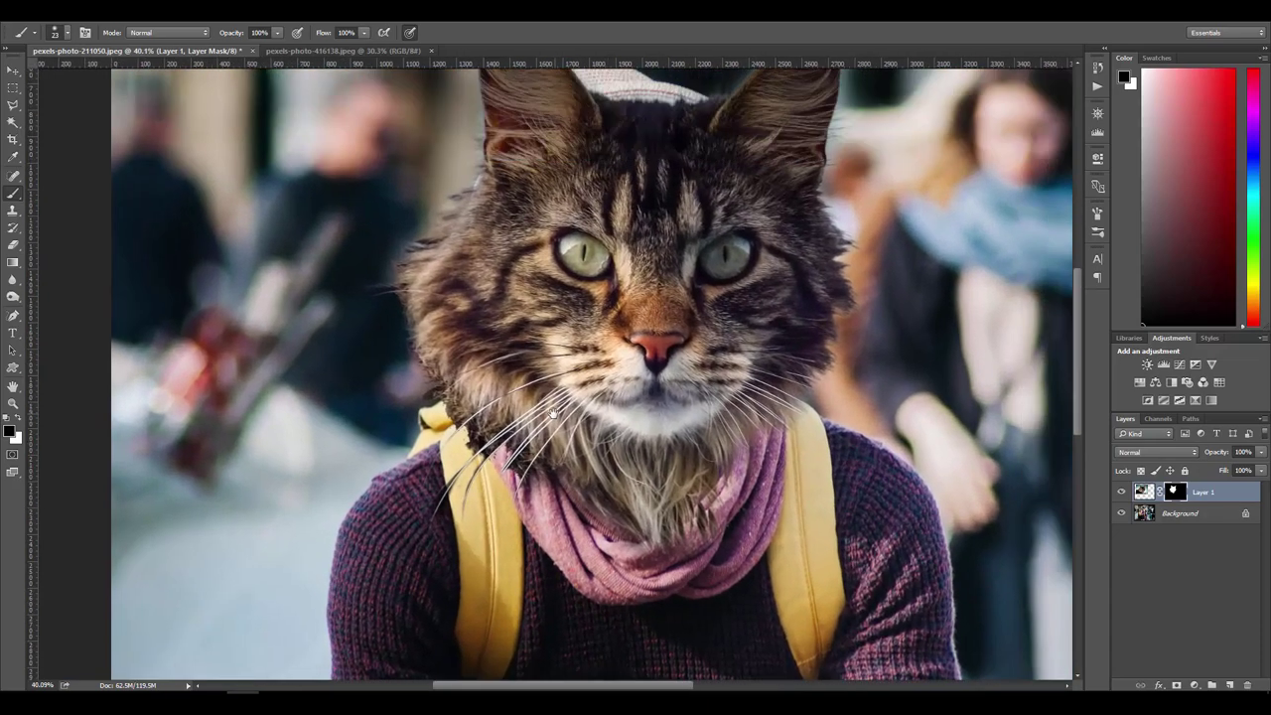
left_click(68, 34)
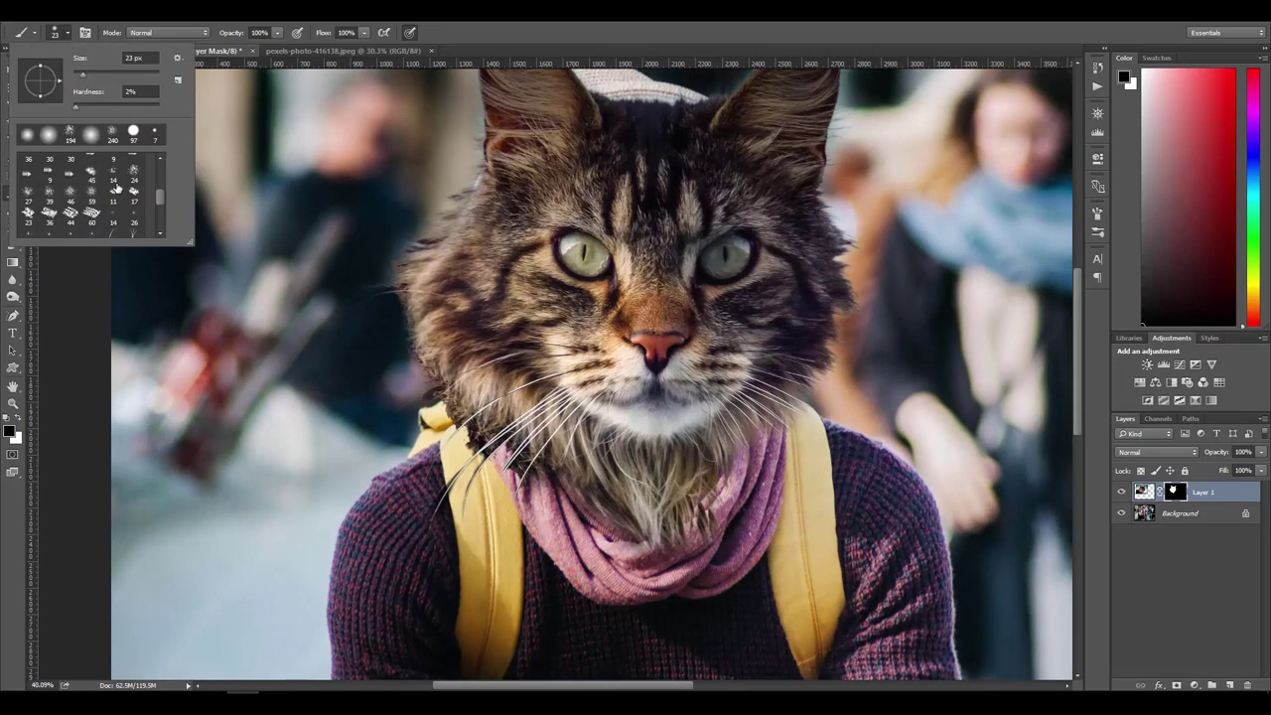
scroll(117, 189, "up", 2)
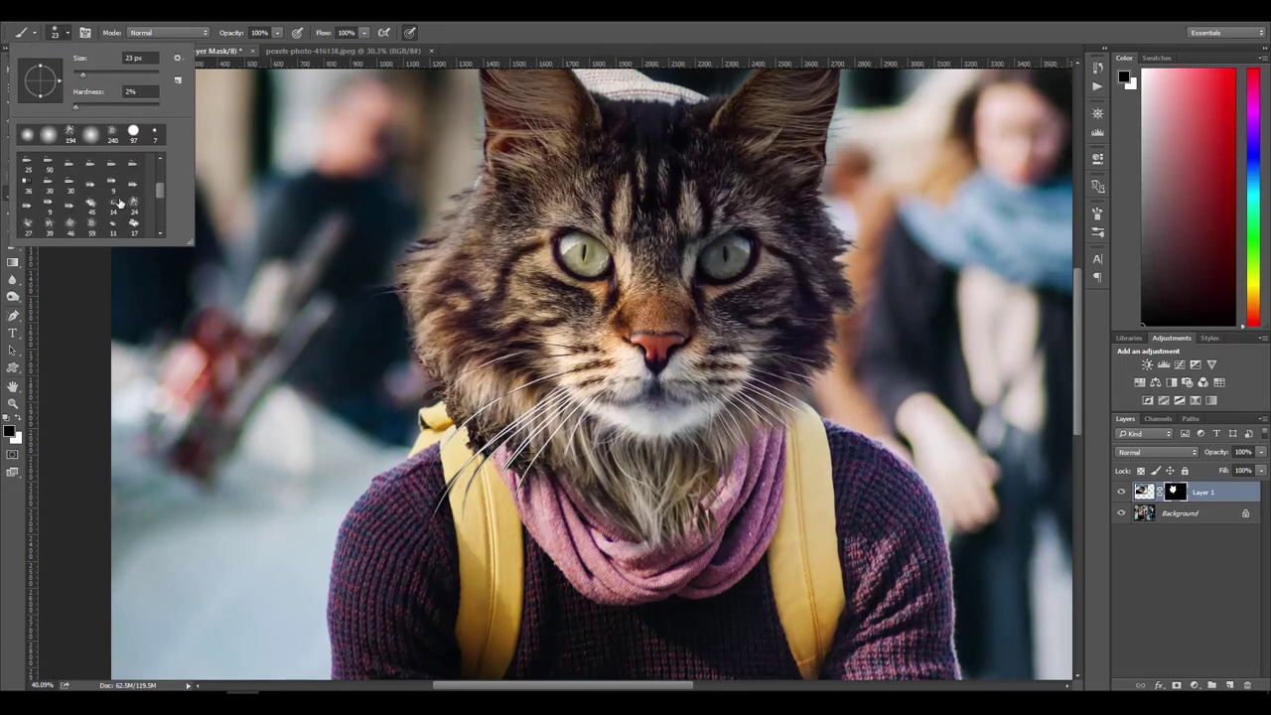
left_click(134, 205)
left_click_drag(447, 325, 511, 323)
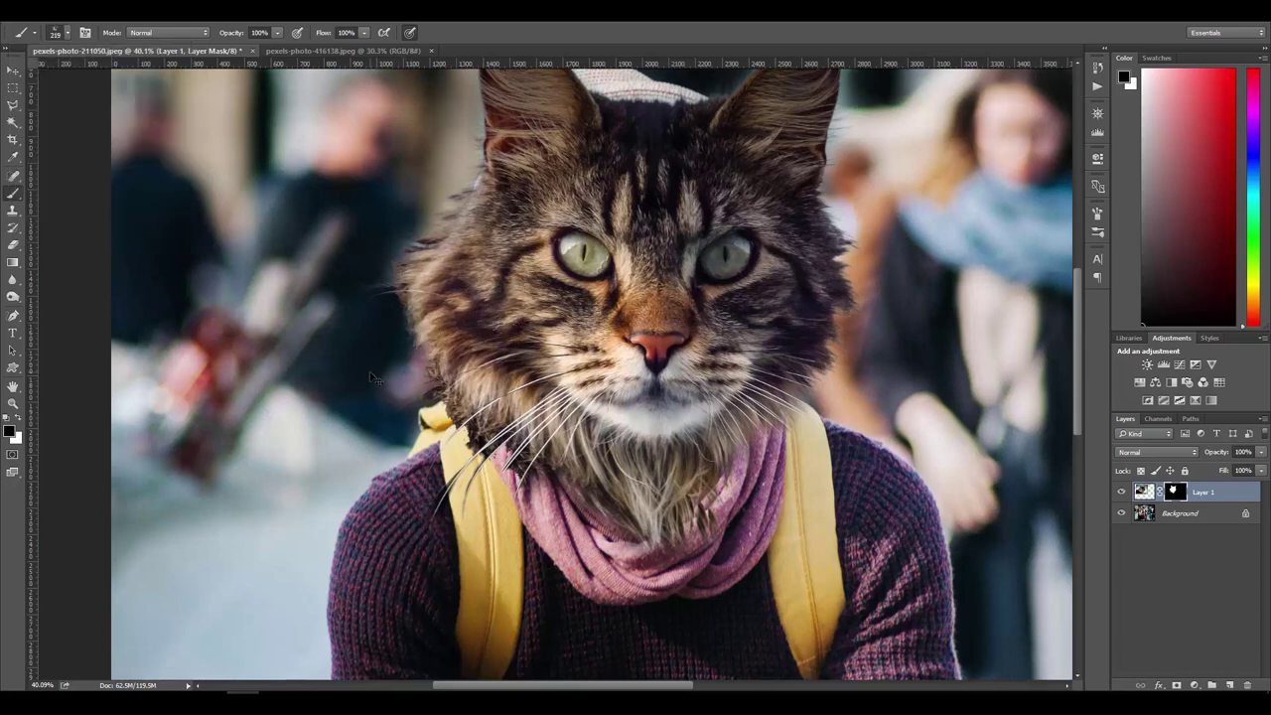
Step: Pick the spatter brush labelled 46, enlarge it to 249 px, and refine Layer 1's mask along the lower fur edge near the yellow strap and scarf
left_click(62, 33)
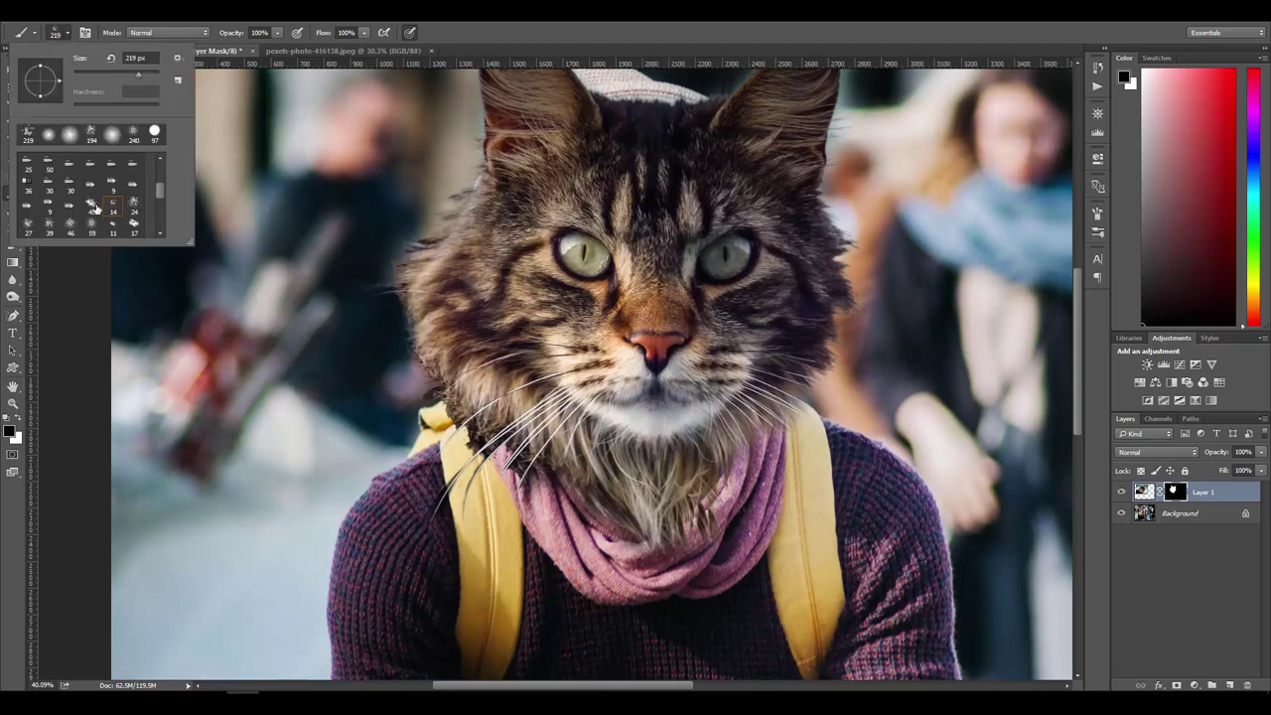
left_click(70, 226)
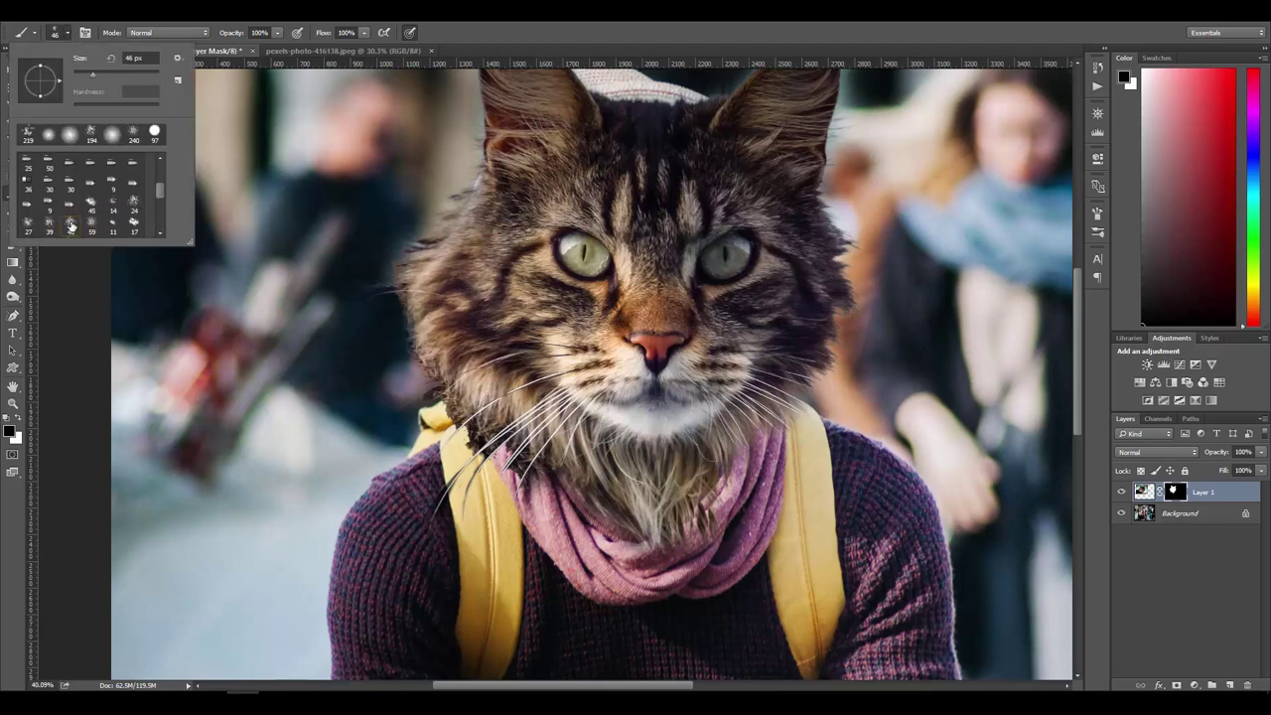
left_click(586, 30)
mouse_move(467, 409)
left_mouse_down()
mouse_move(436, 422)
mouse_move(394, 438)
mouse_move(412, 386)
mouse_move(381, 419)
mouse_move(416, 376)
mouse_move(345, 424)
mouse_move(425, 487)
left_mouse_up()
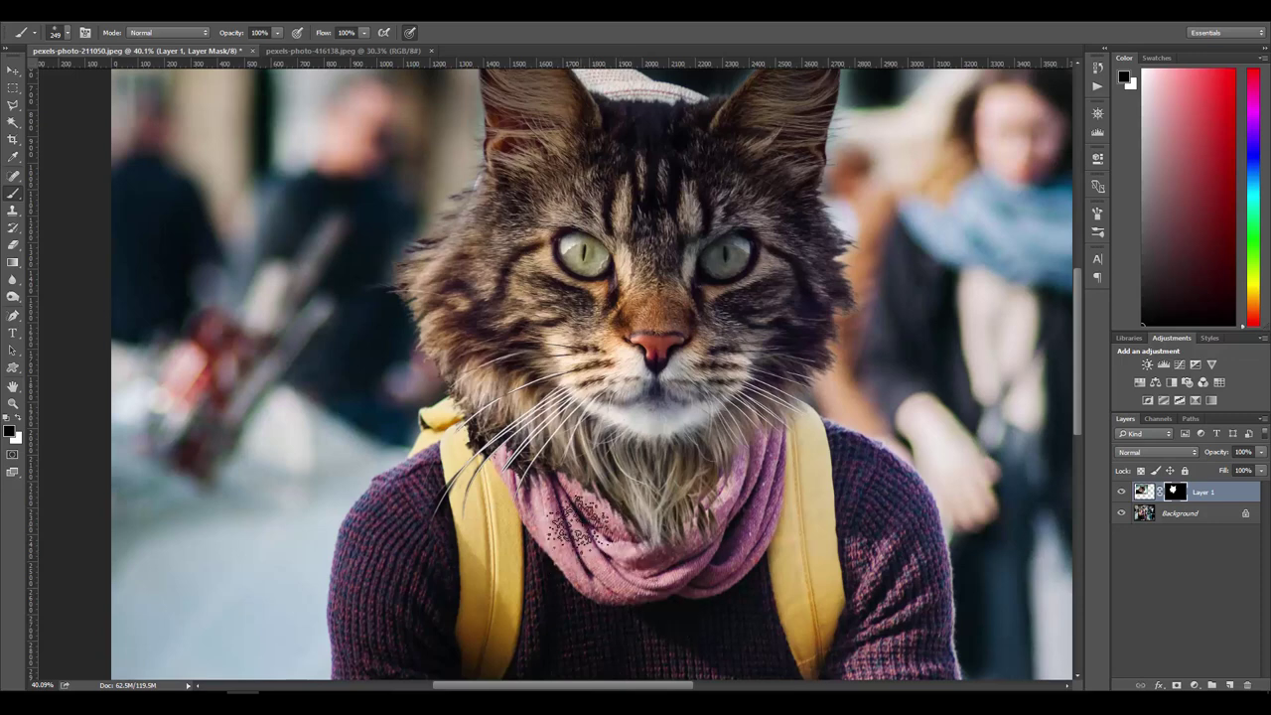
key("x")
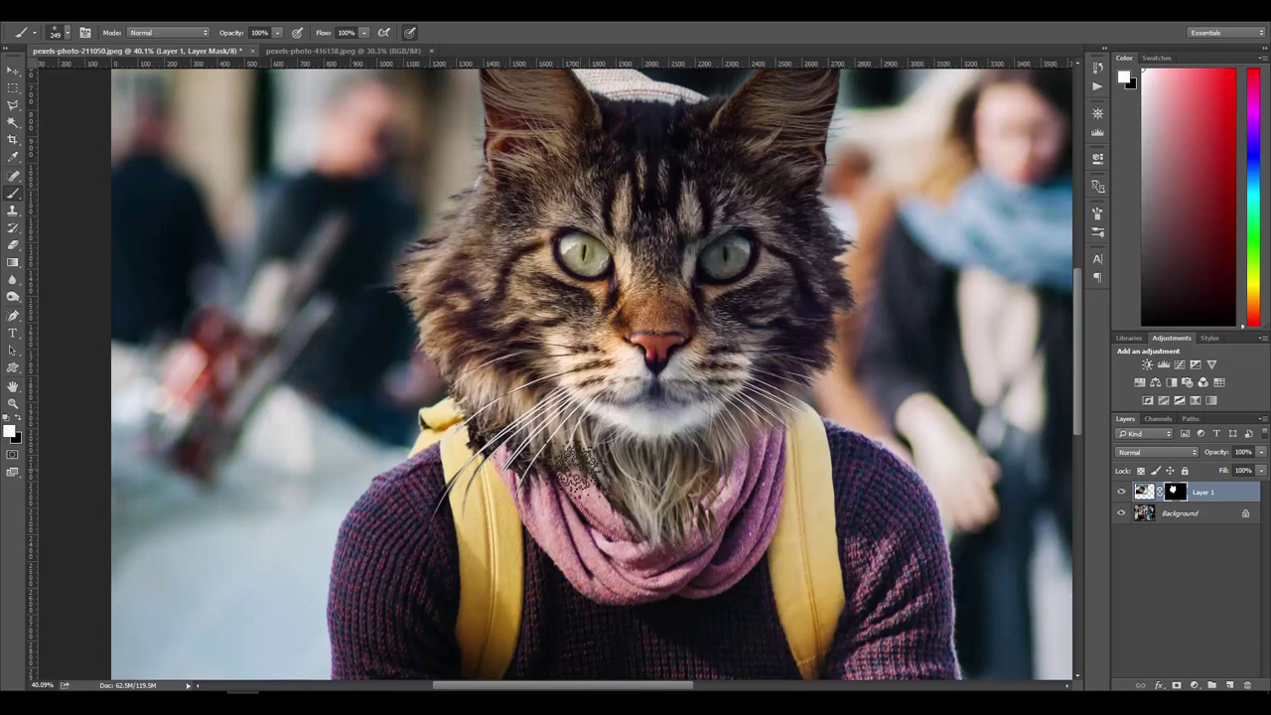
key("x")
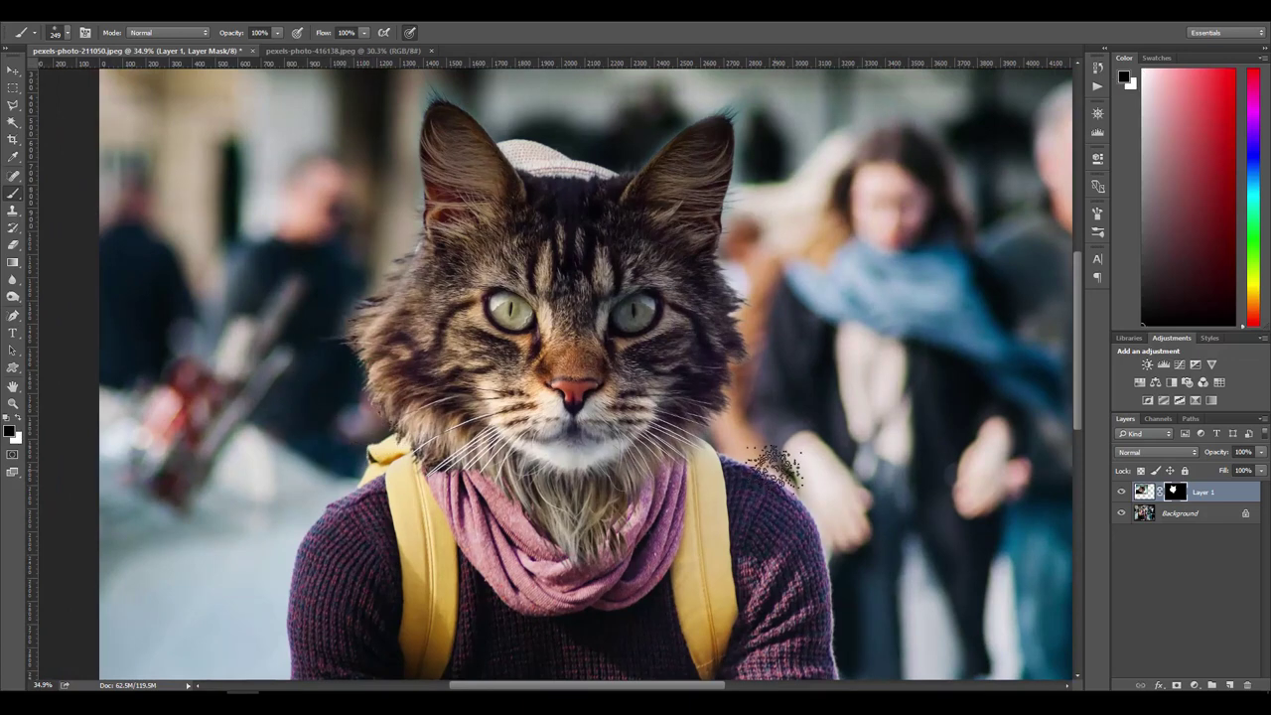
Step: Examine the hat area between the cat's ears, selecting the Background layer and hiding and showing Layer 1
scroll(755, 392, "down", 2)
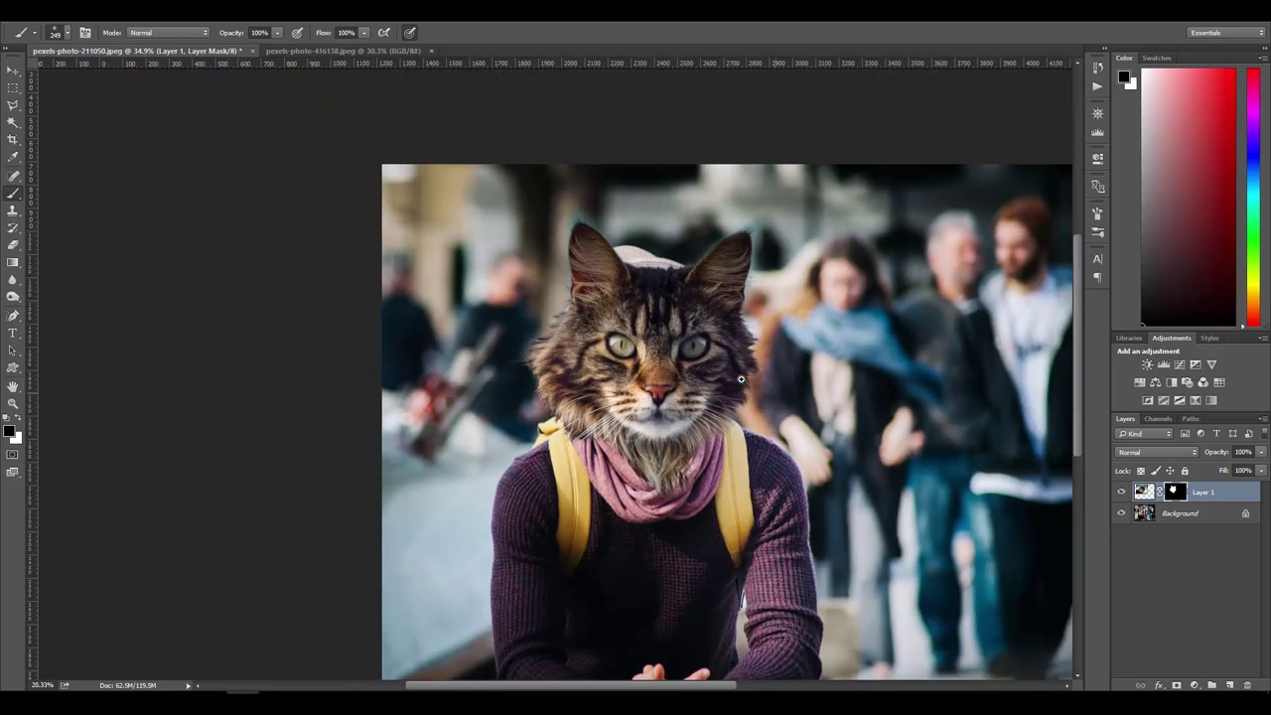
scroll(741, 378, "down", 2)
scroll(741, 378, "up", 2)
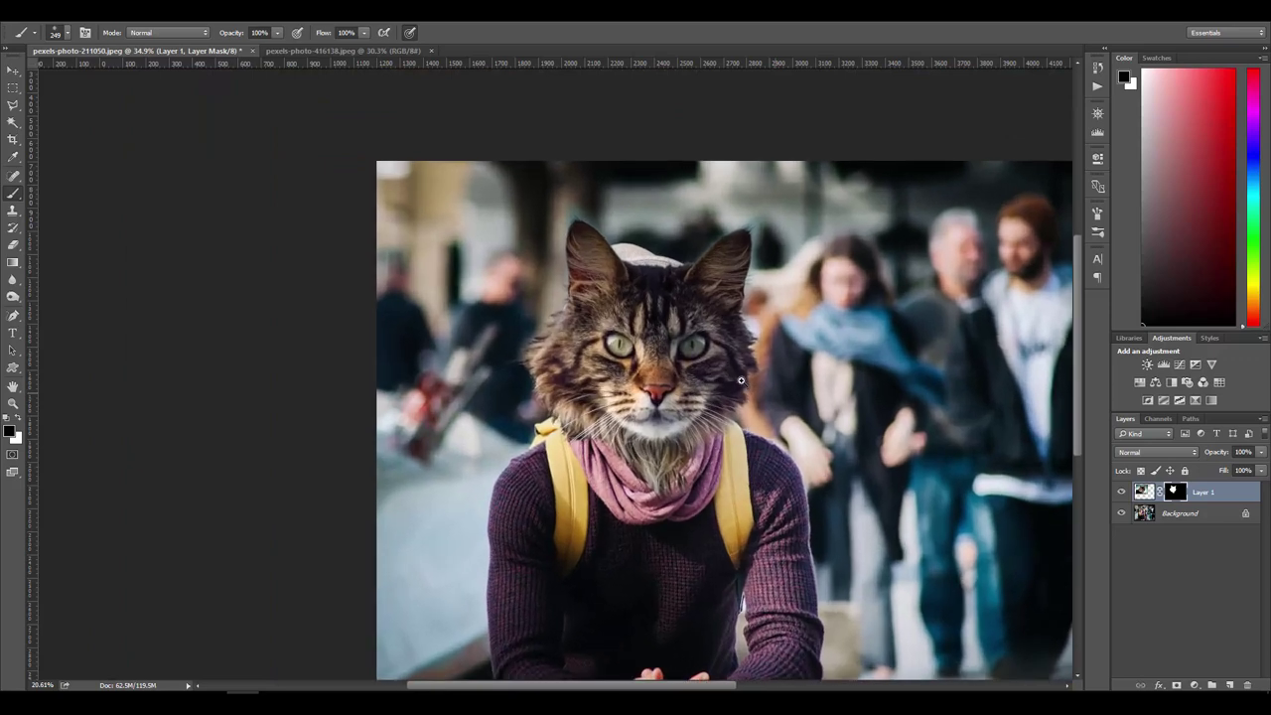
scroll(740, 378, "down", 1)
scroll(725, 373, "up", 2)
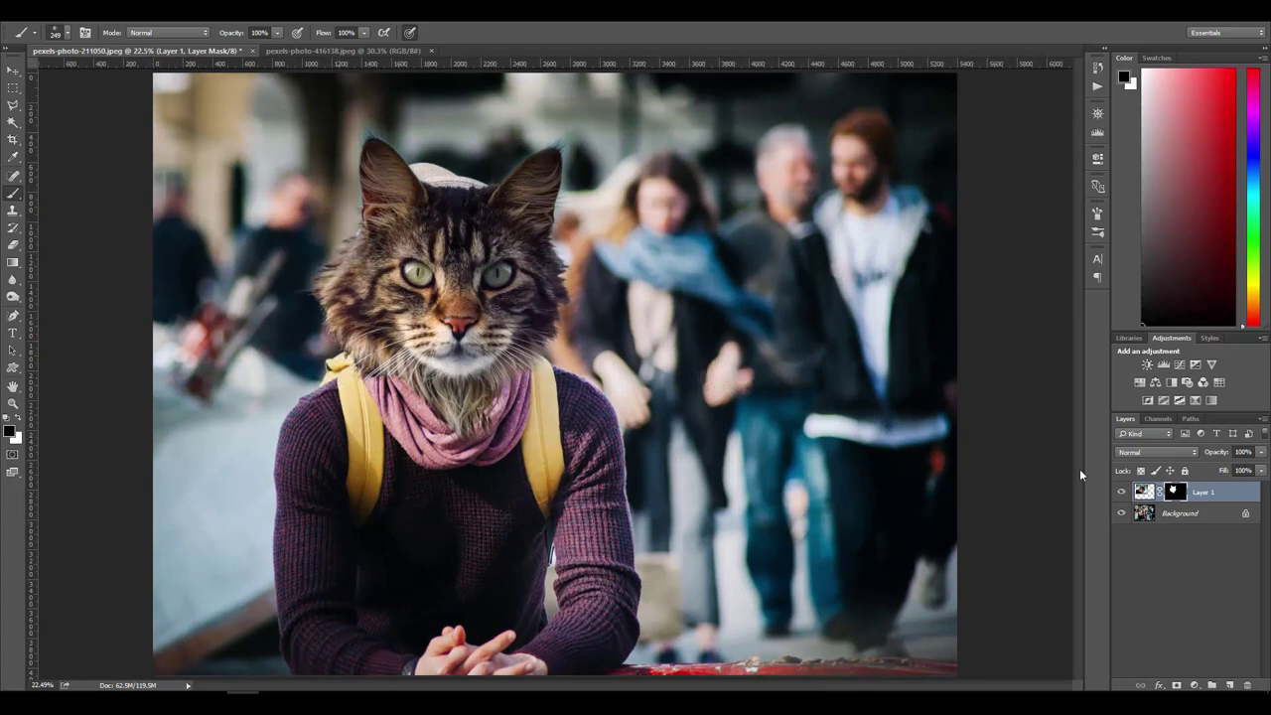
left_click(1183, 515)
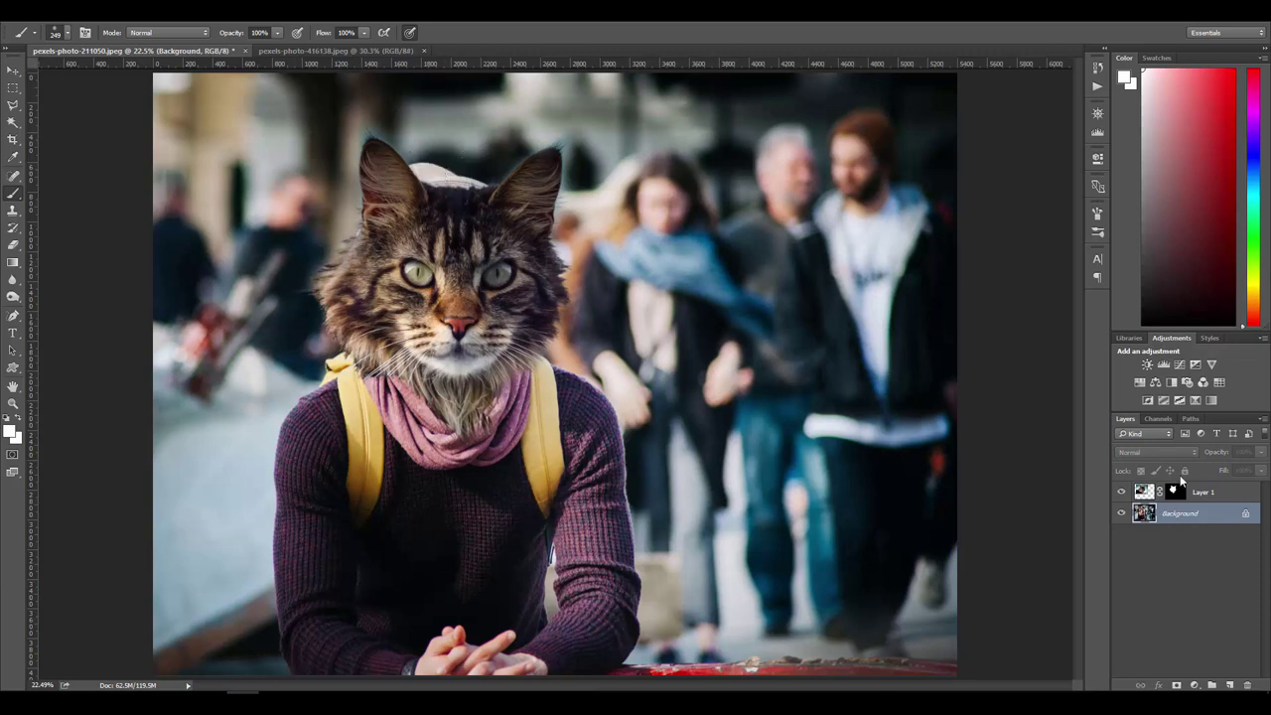
left_click(1120, 491)
left_click(1120, 491)
Step: Duplicate the Background layer and move the copy down and slightly right, to about X 2749 px, Y 2215 px
key("v")
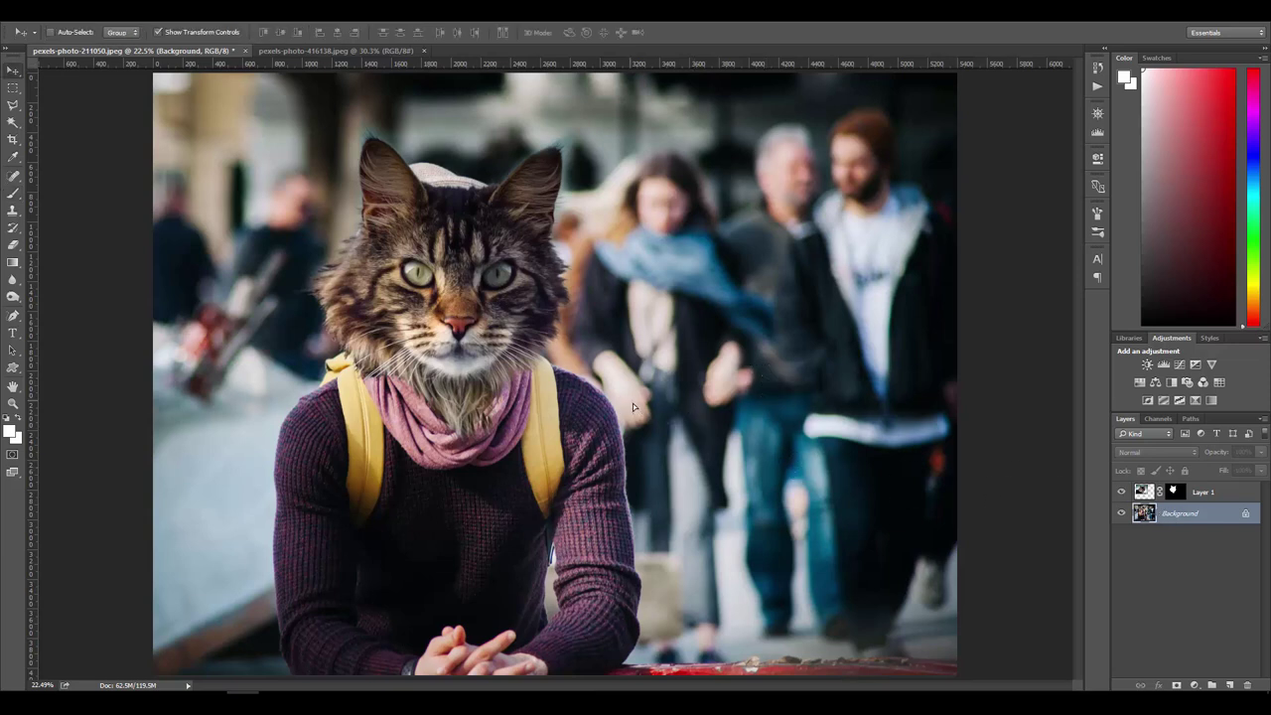
left_click(633, 403)
left_click(630, 262)
key("ctrl+j")
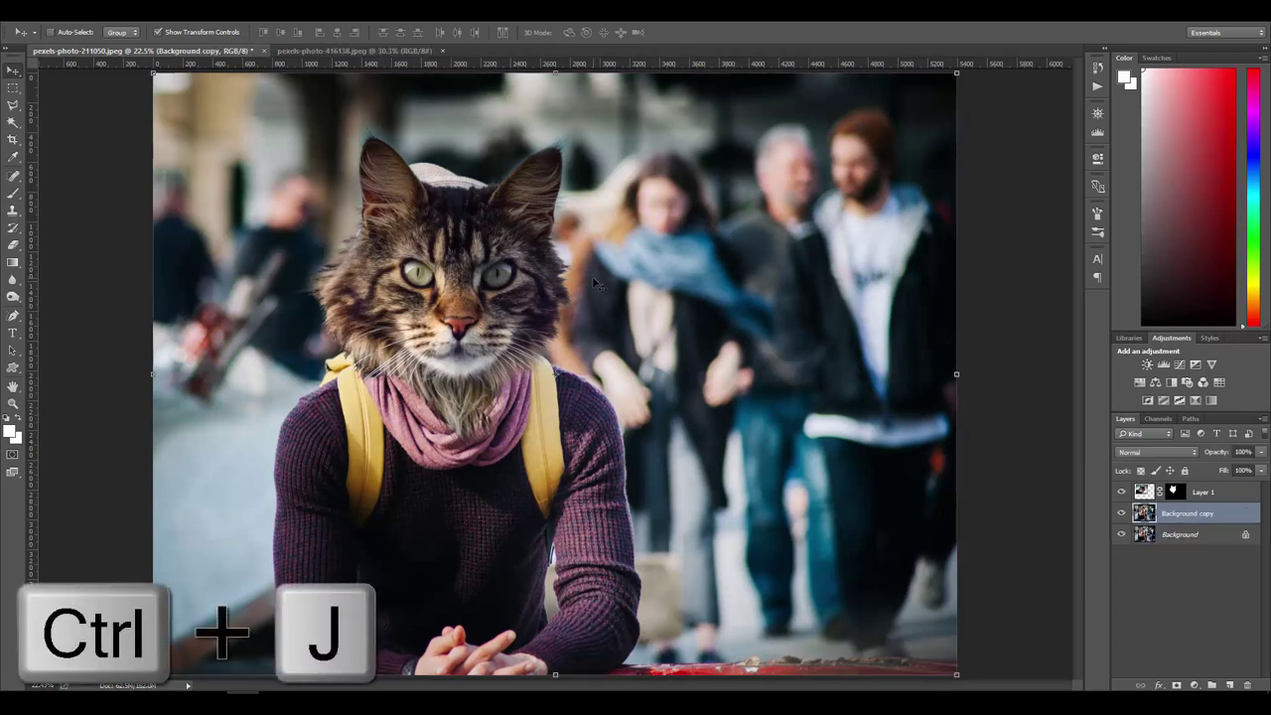
key("ctrl+t")
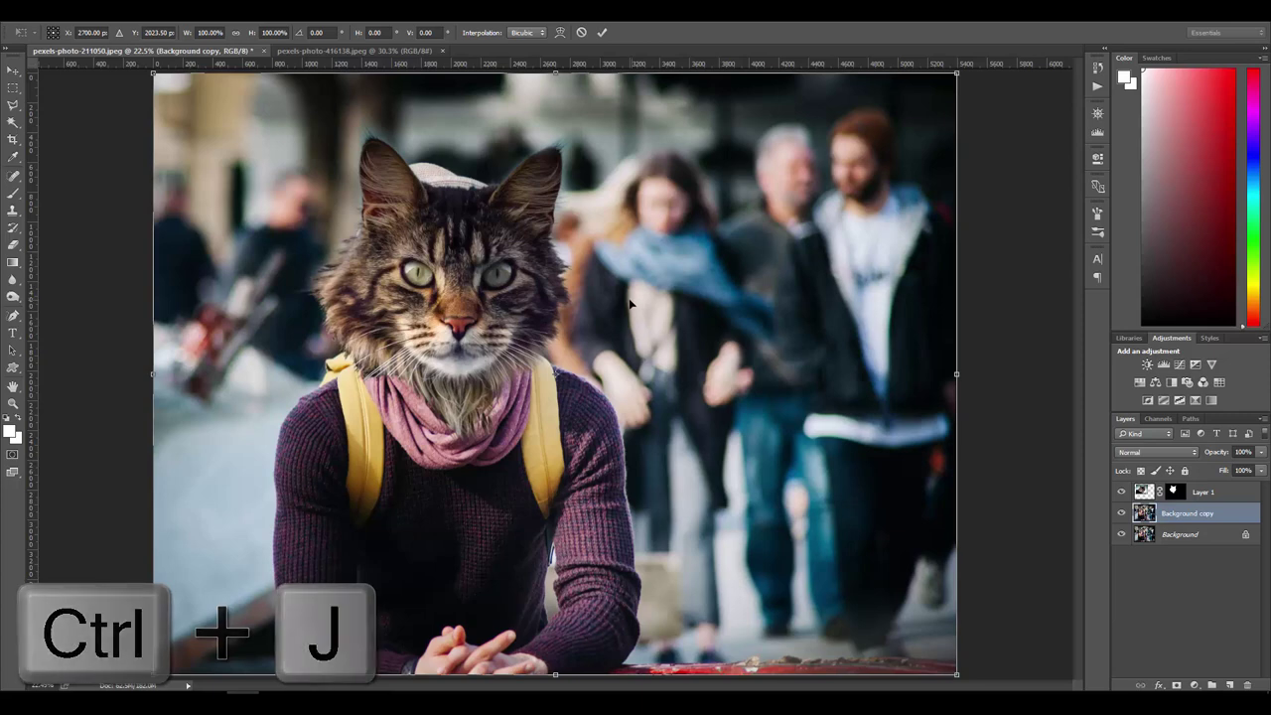
left_click_drag(613, 308, 621, 330)
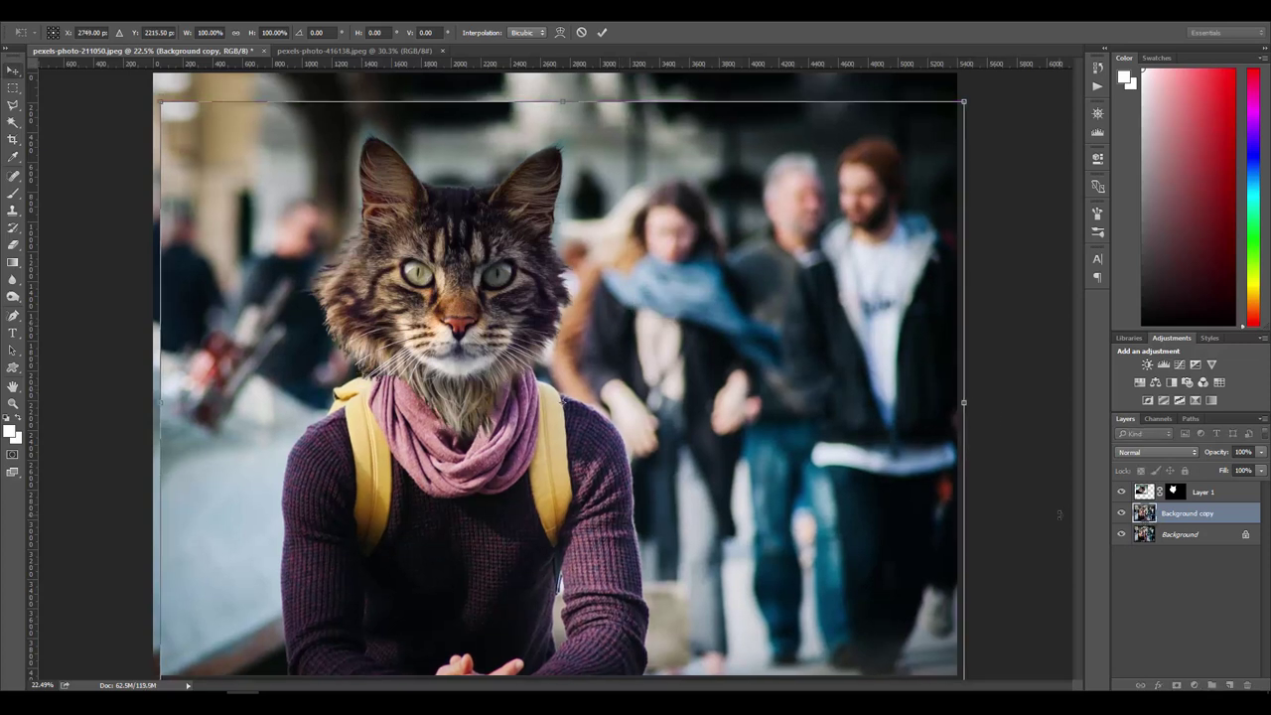
key("Return")
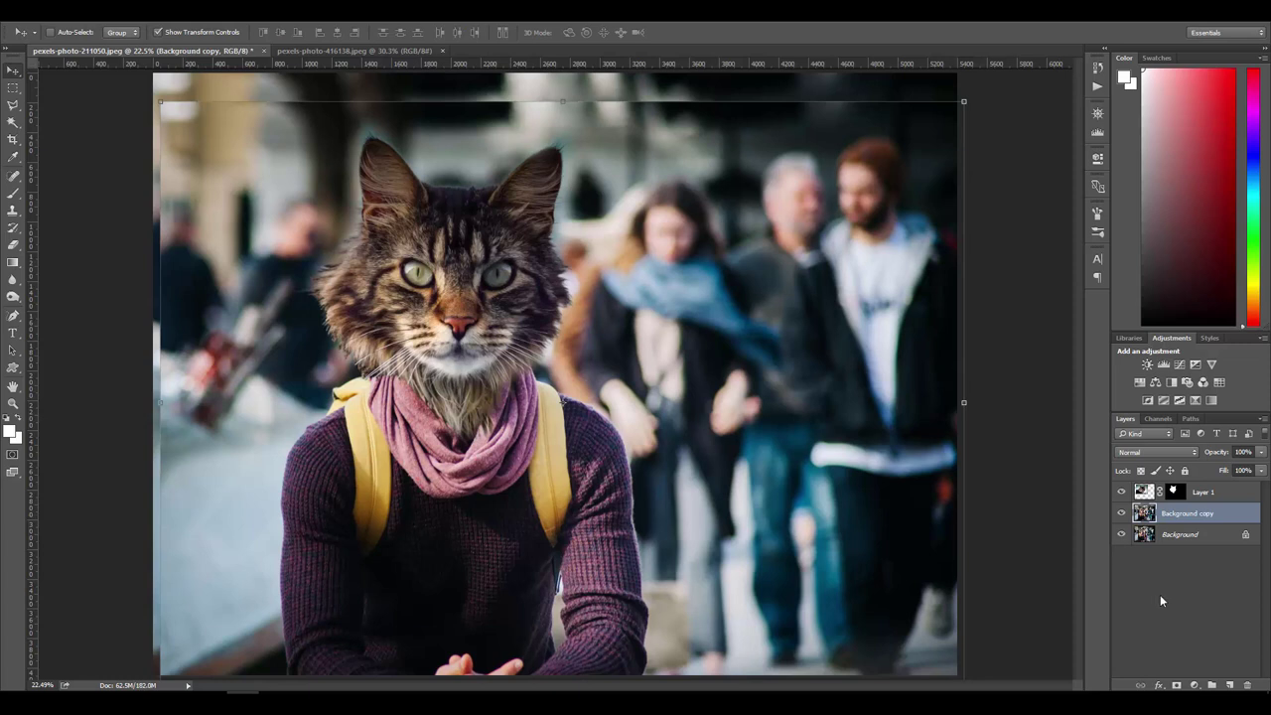
Step: Add a layer mask to Background copy, invert it to black, and choose a soft round brush at 249 px and 2% hardness
left_click(1177, 685)
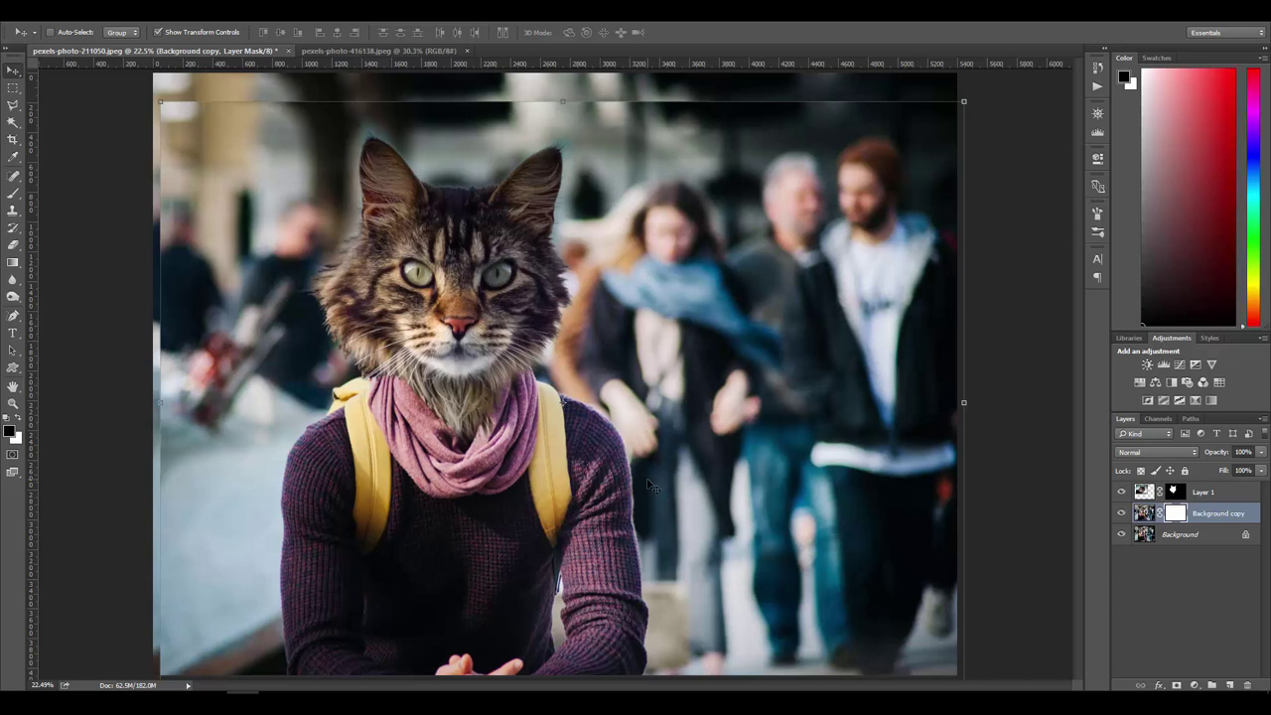
key("ctrl+i")
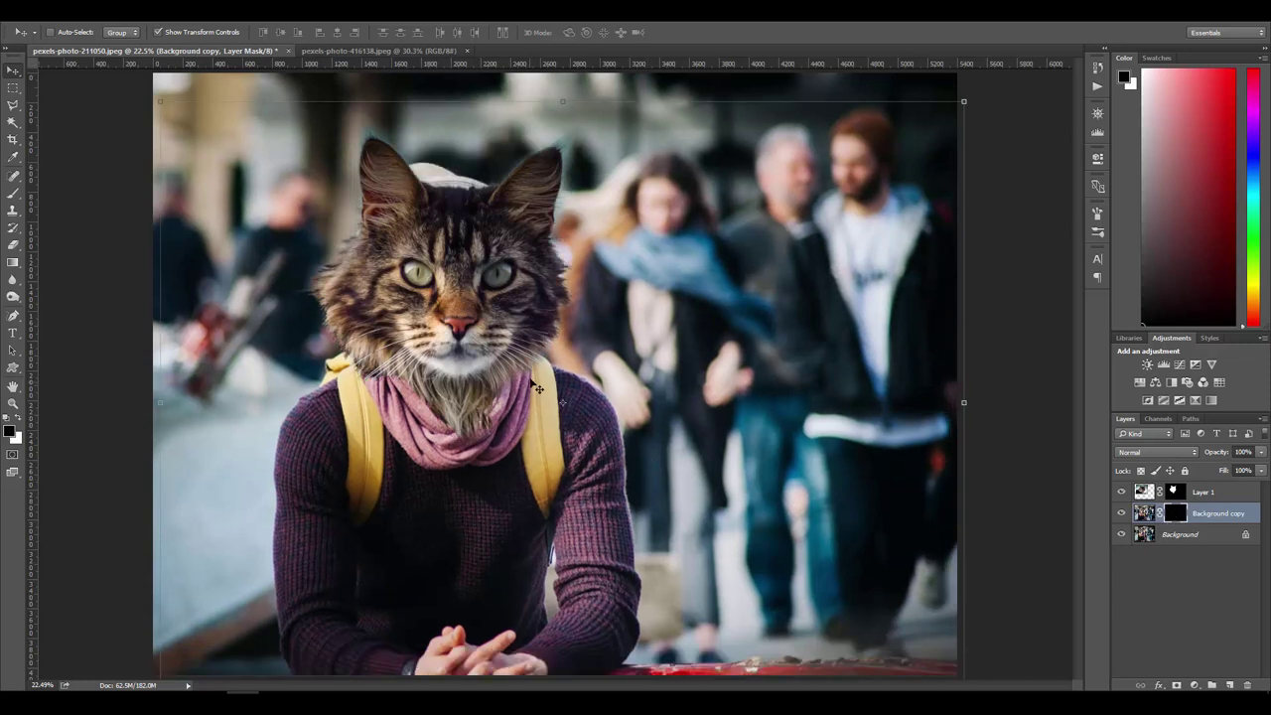
key("b")
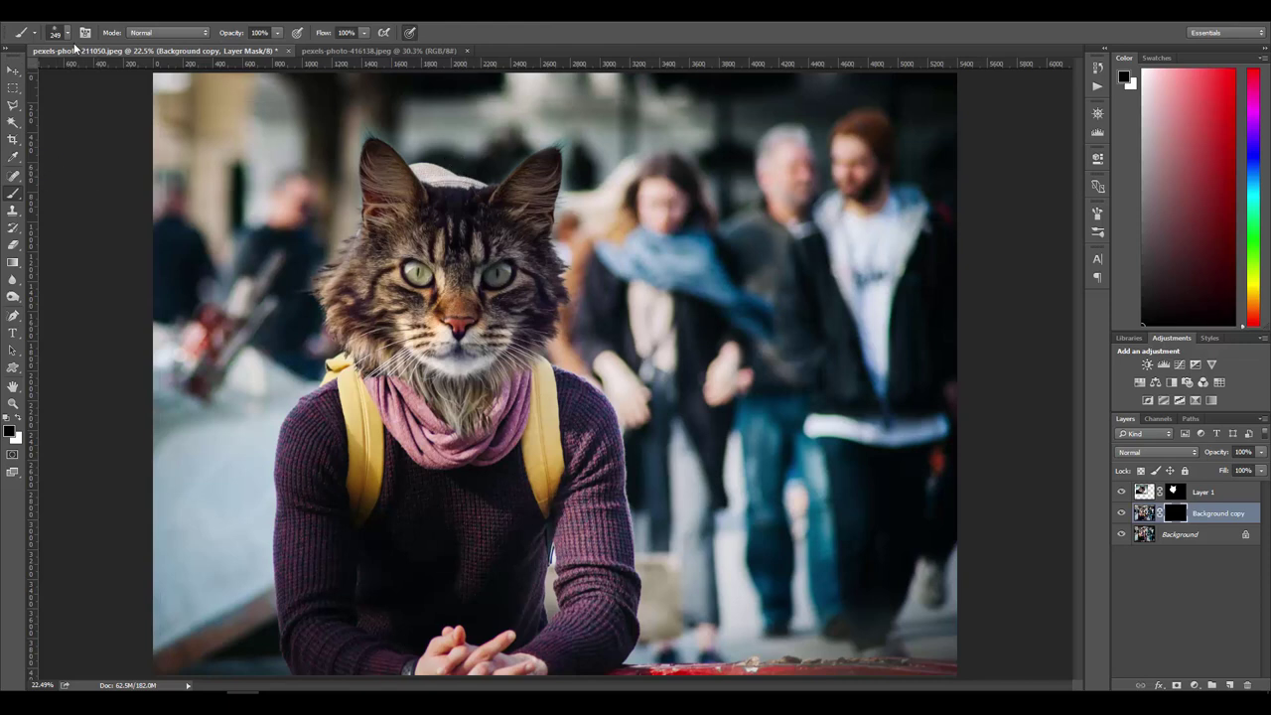
left_click(65, 34)
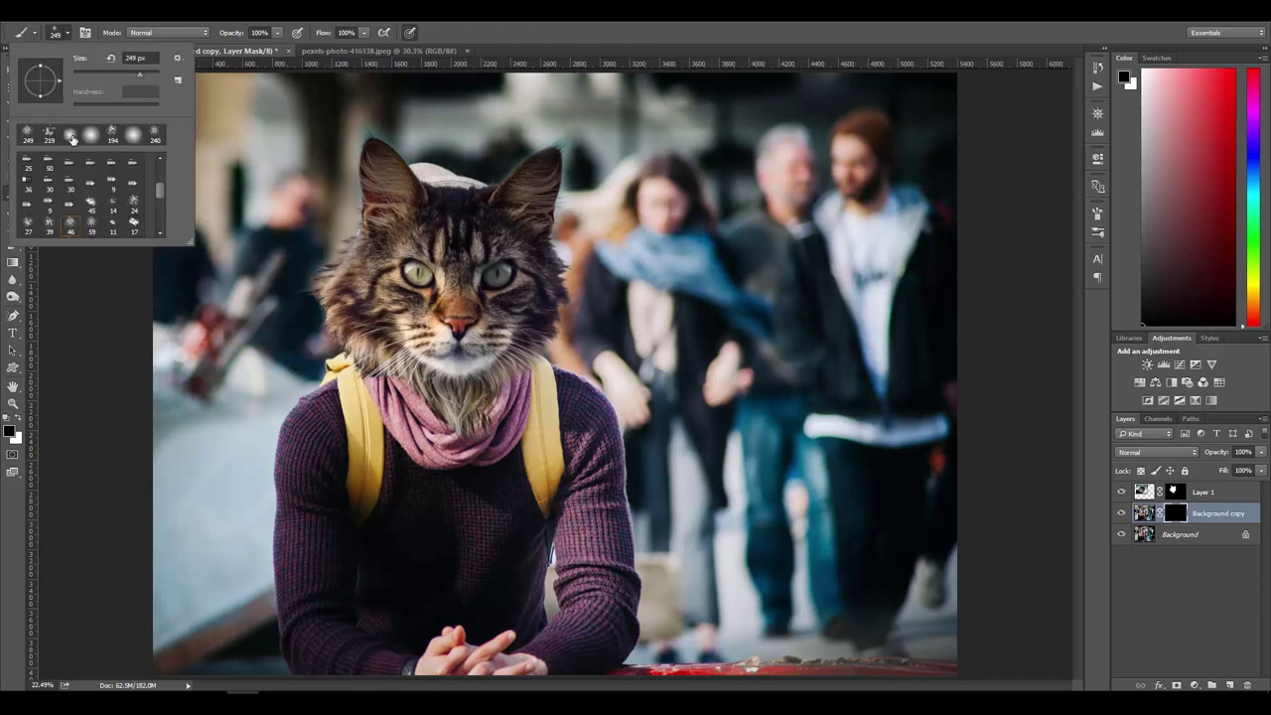
left_click(70, 137)
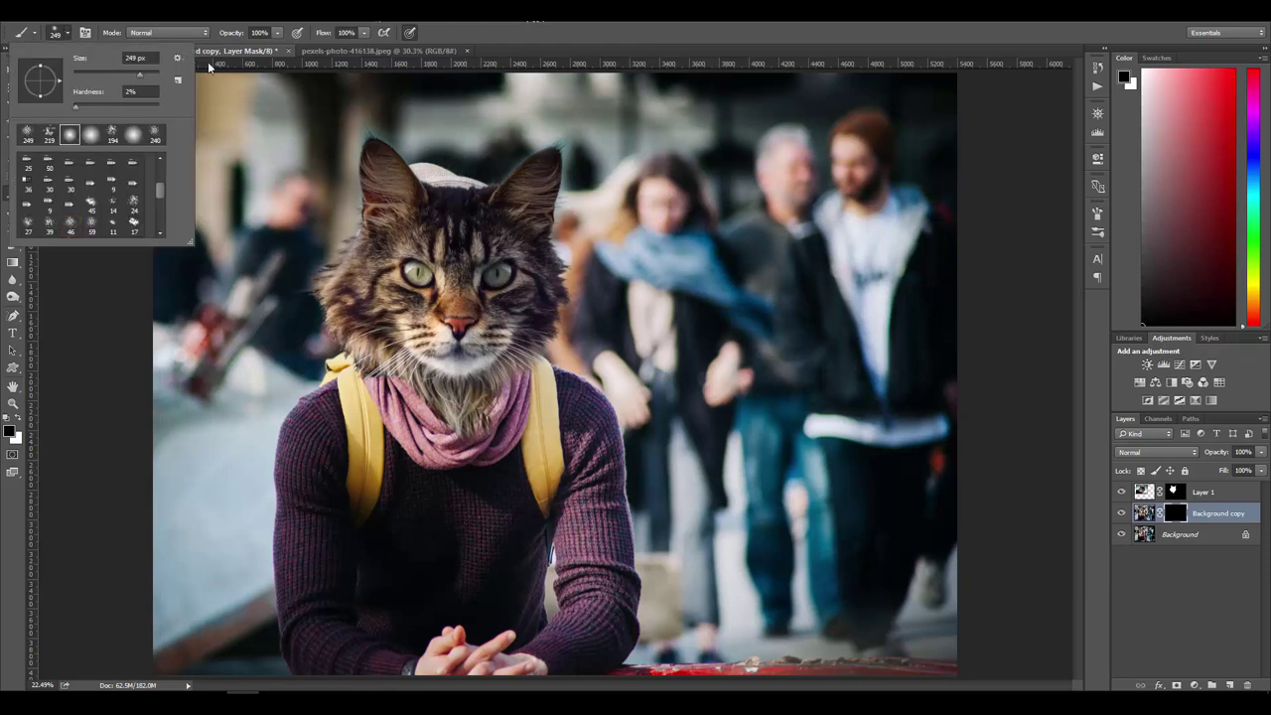
key("Return")
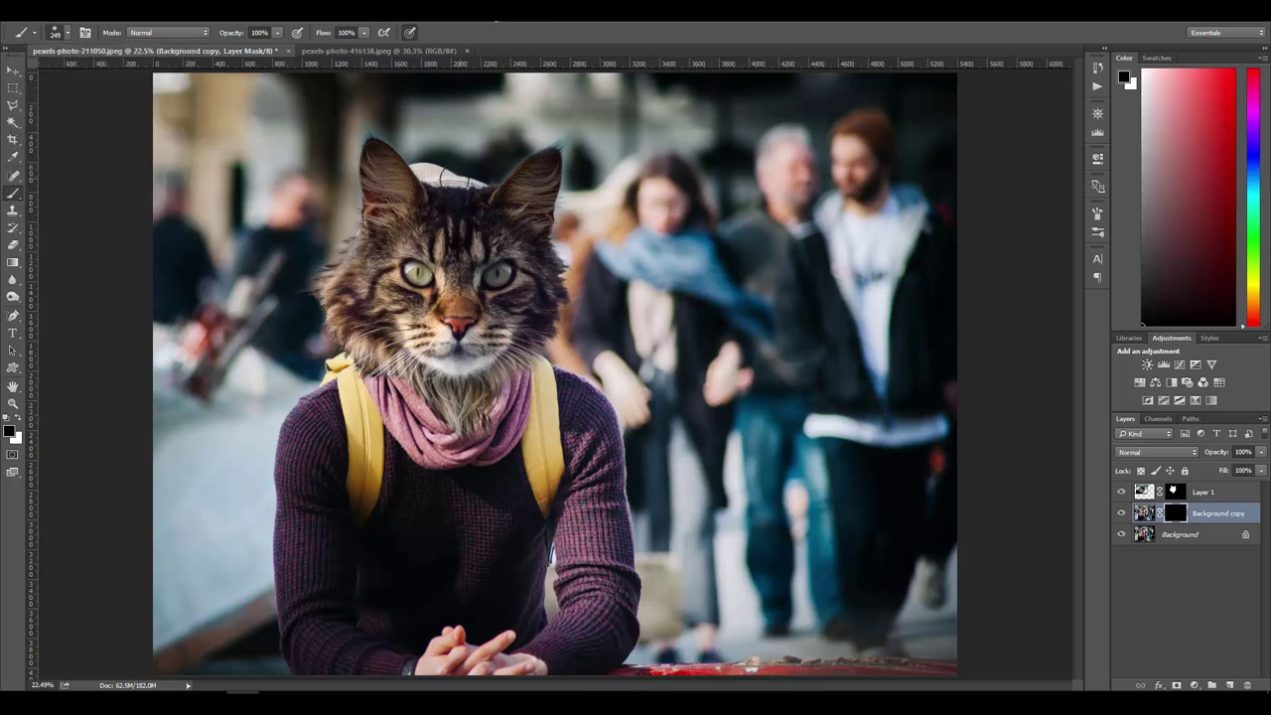
Step: Paint white on Background copy's mask over the hat between the ears, and paint the area black again
key("x")
key("x")
key("x")
mouse_move(449, 177)
left_mouse_down()
mouse_move(473, 181)
mouse_move(417, 173)
mouse_move(490, 184)
left_mouse_up()
mouse_move(434, 222)
left_mouse_down()
mouse_move(397, 190)
mouse_move(427, 169)
mouse_move(414, 161)
mouse_move(514, 201)
left_mouse_up()
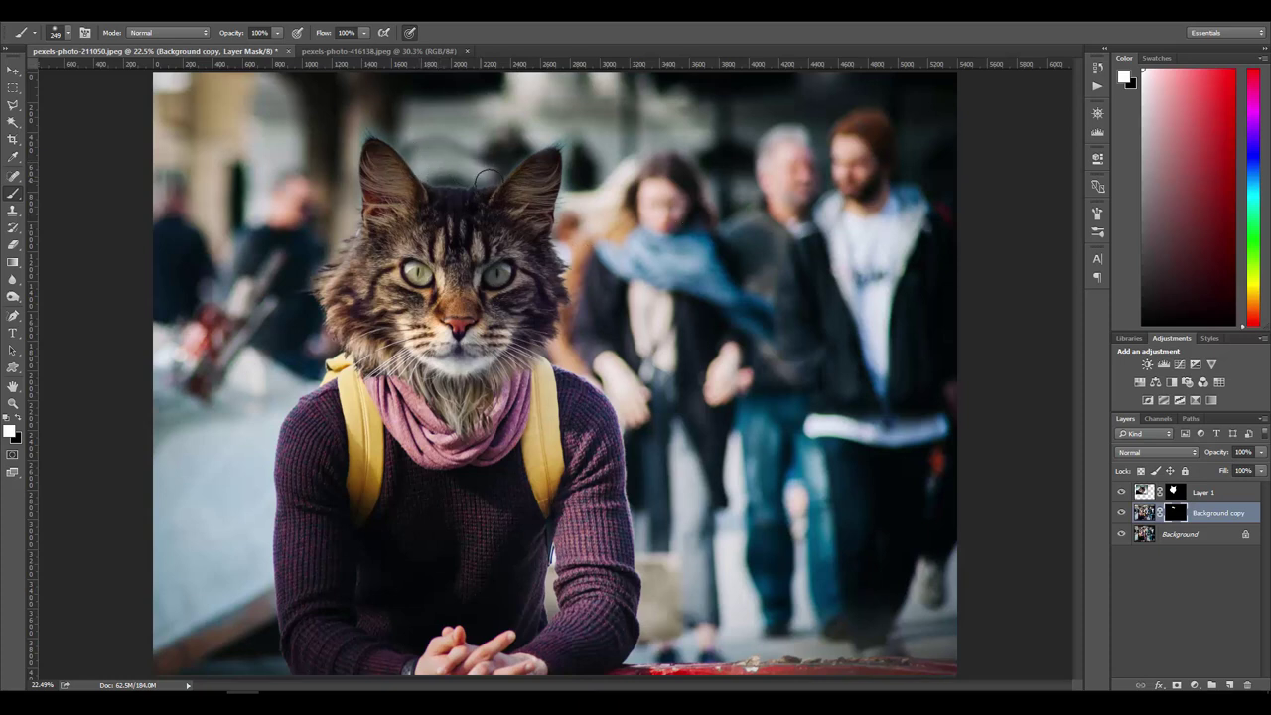
key("x")
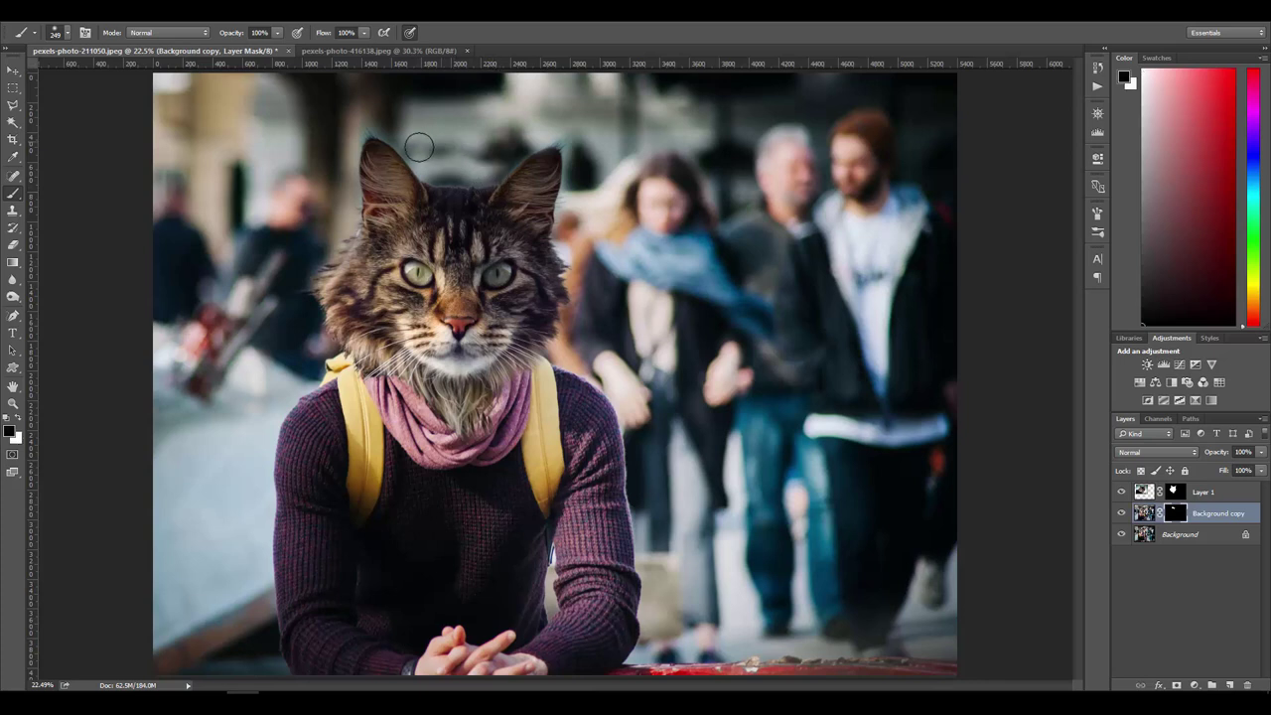
mouse_move(417, 142)
left_mouse_down()
mouse_move(469, 145)
mouse_move(478, 164)
mouse_move(397, 181)
mouse_move(465, 169)
mouse_move(426, 178)
mouse_move(467, 177)
mouse_move(501, 214)
left_mouse_up()
key("x")
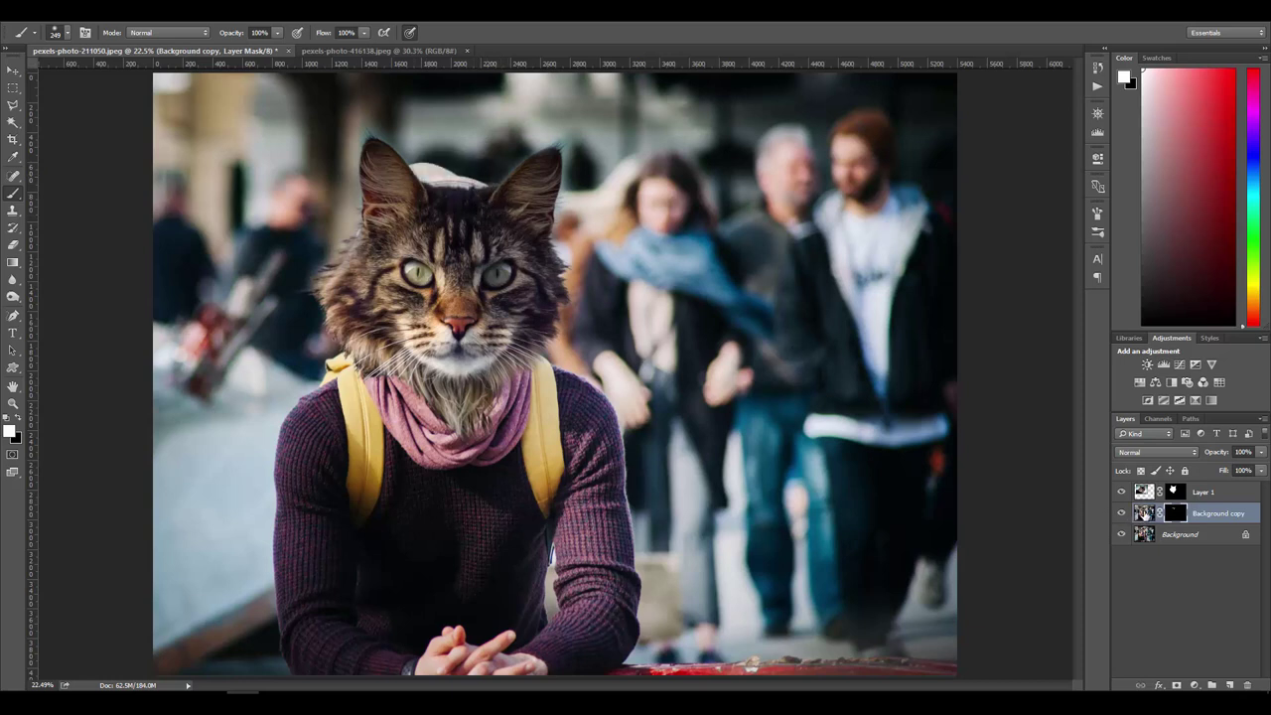
Step: Delete the Background copy layer together with its mask
left_click(1144, 513)
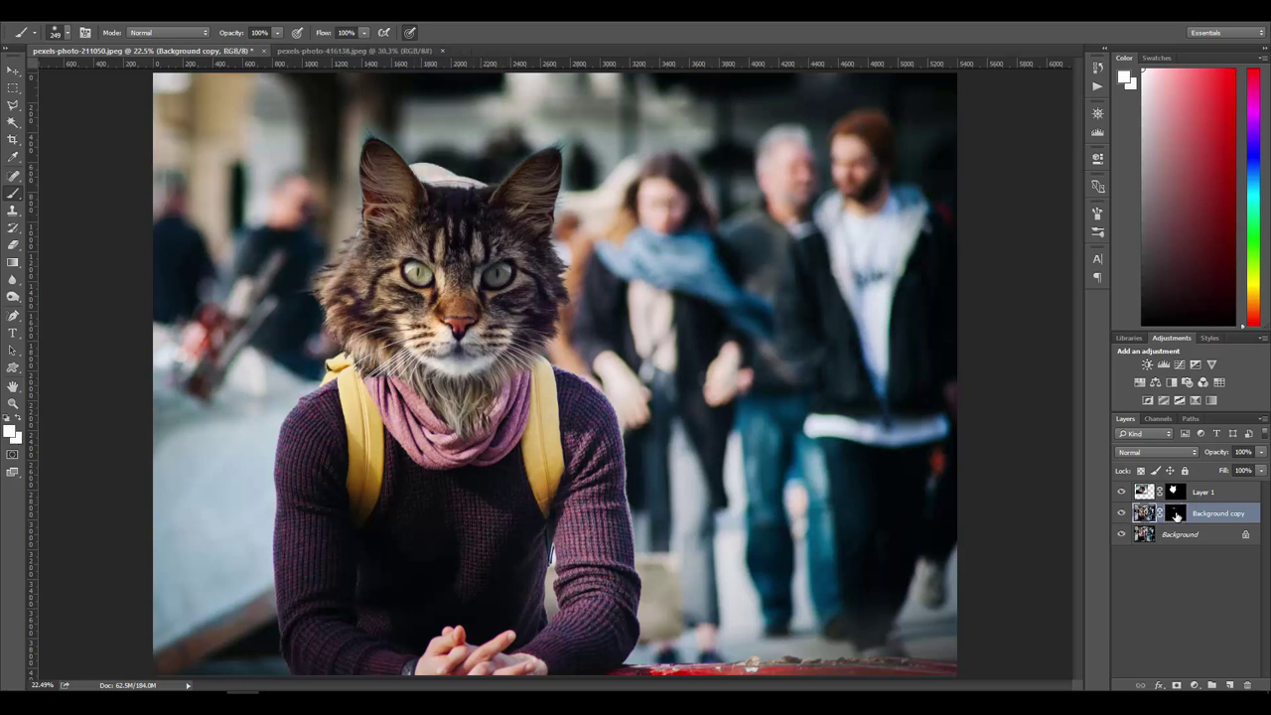
left_click(1248, 684)
key("Return")
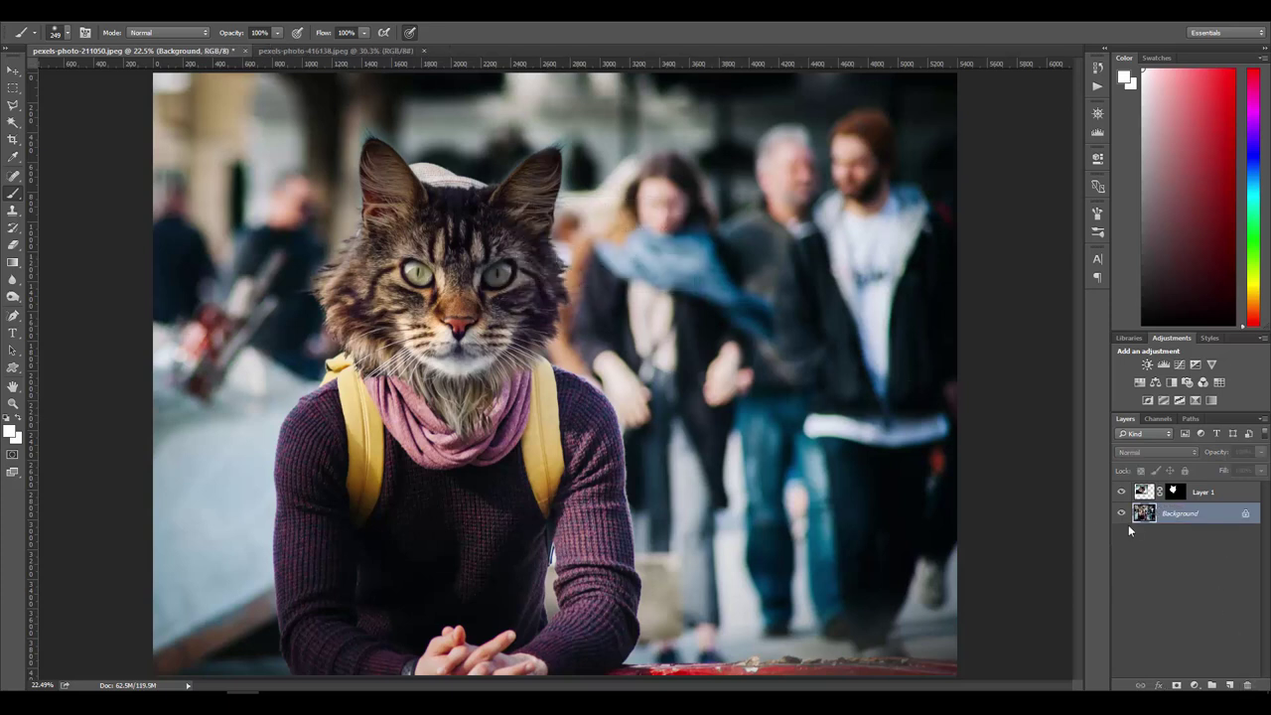
Step: Add an empty layer directly above the Background, hide Layer 1, and switch to the Clone Stamp tool
left_click(1230, 684)
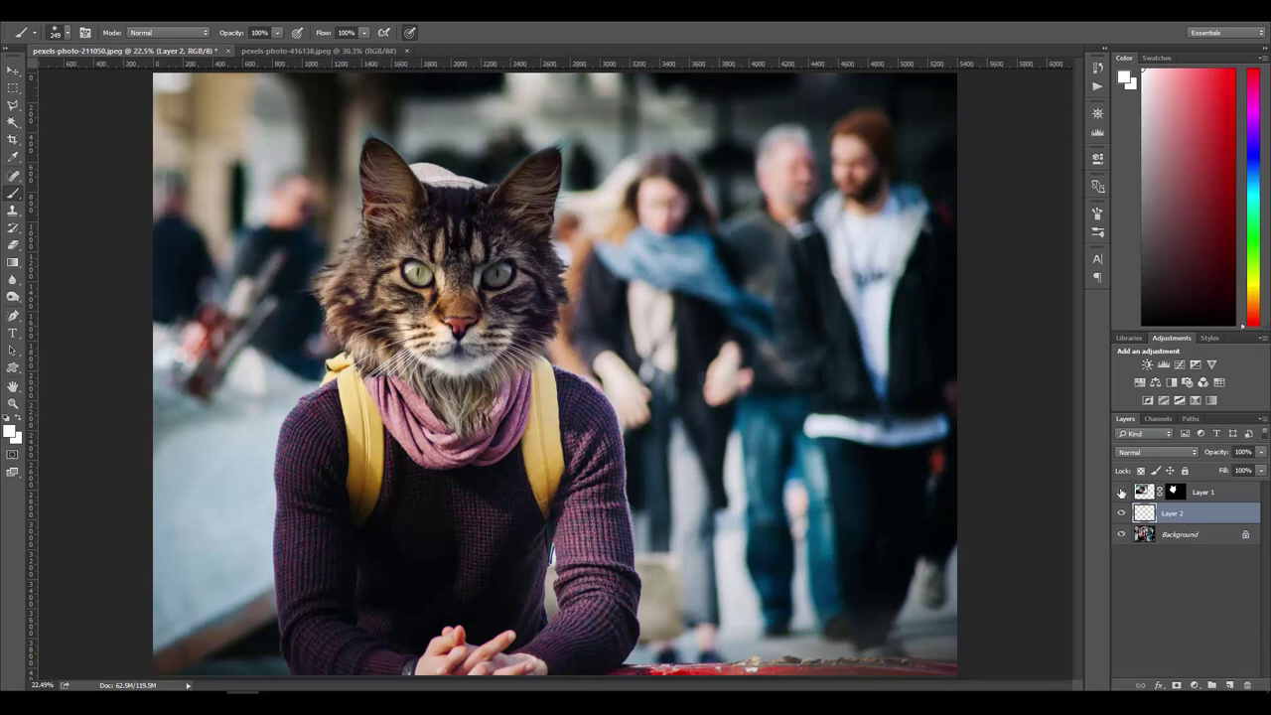
left_click(1121, 492)
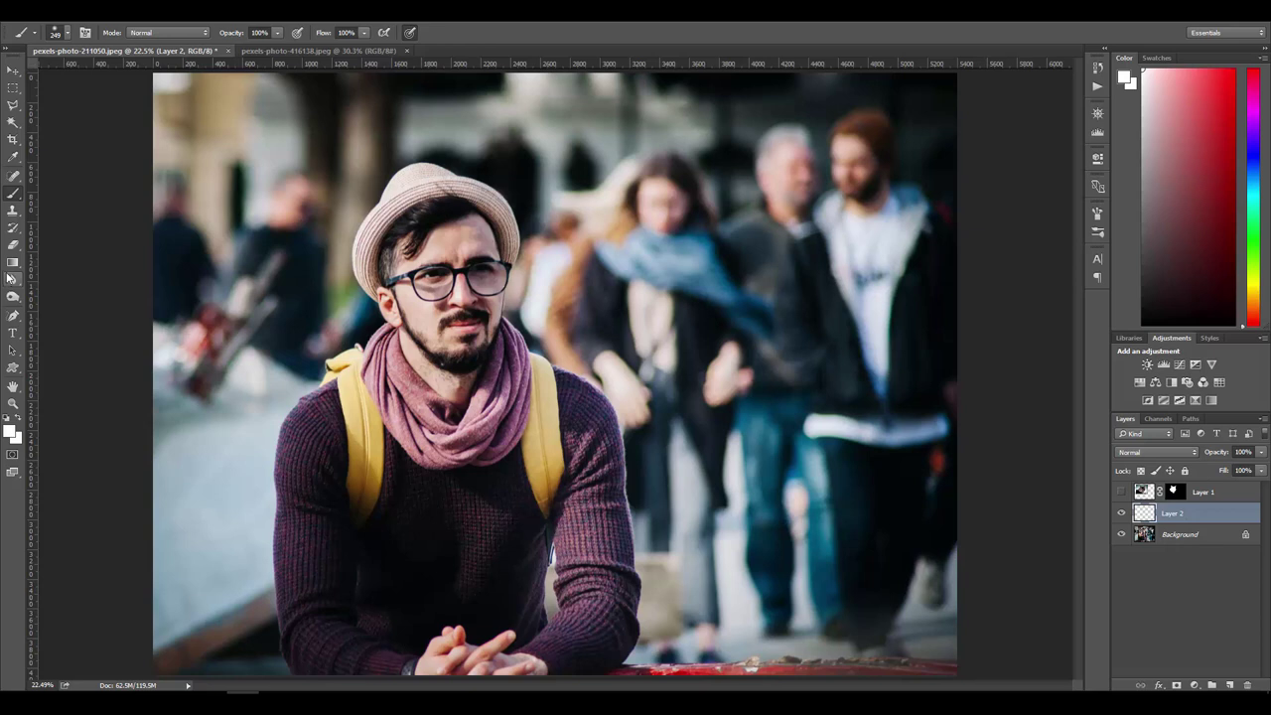
right_click(13, 213)
left_click(63, 208)
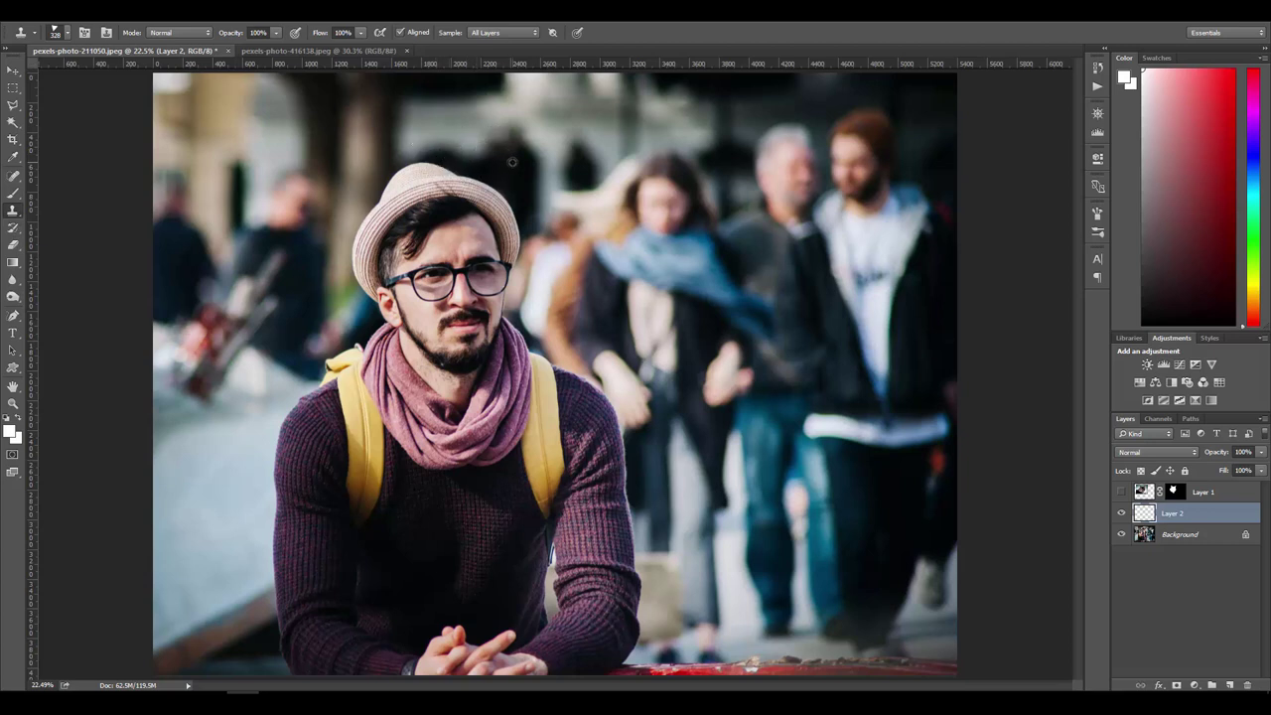
Step: Clone the dark blurred background over the hat's crown on the new layer with a soft 328 px brush, and show Layer 1 again
left_click(68, 32)
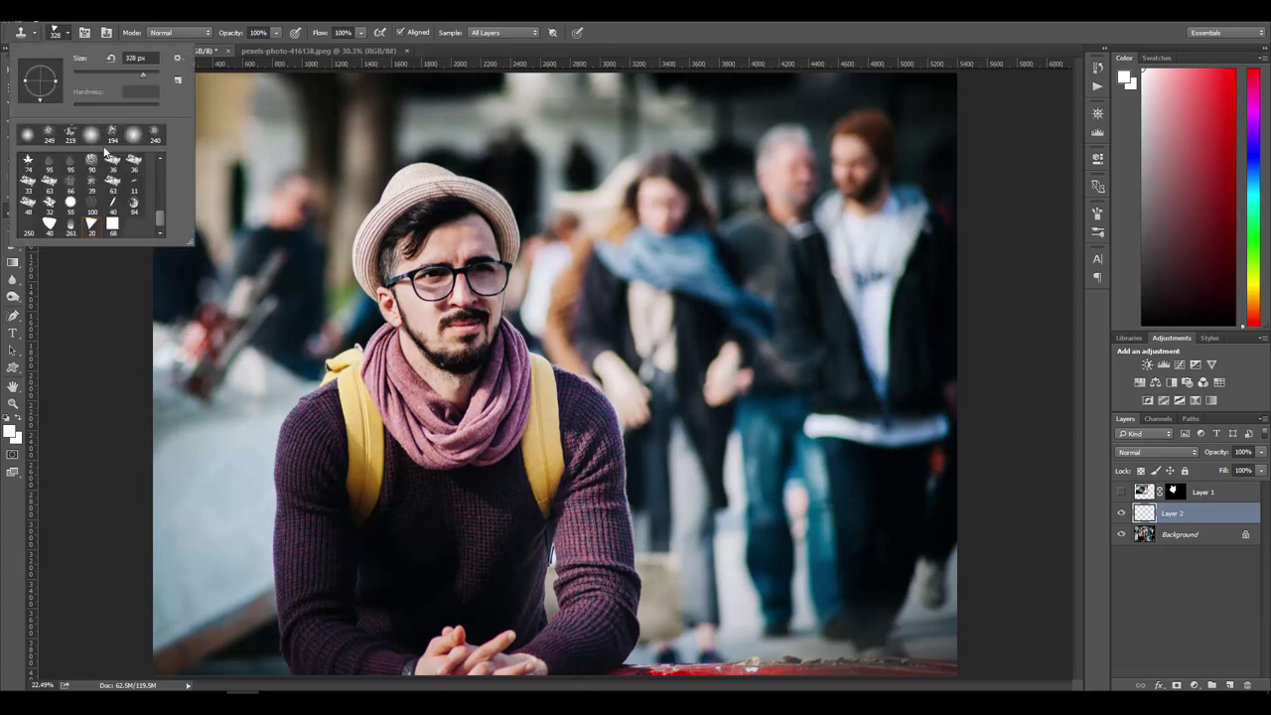
left_click(655, 50)
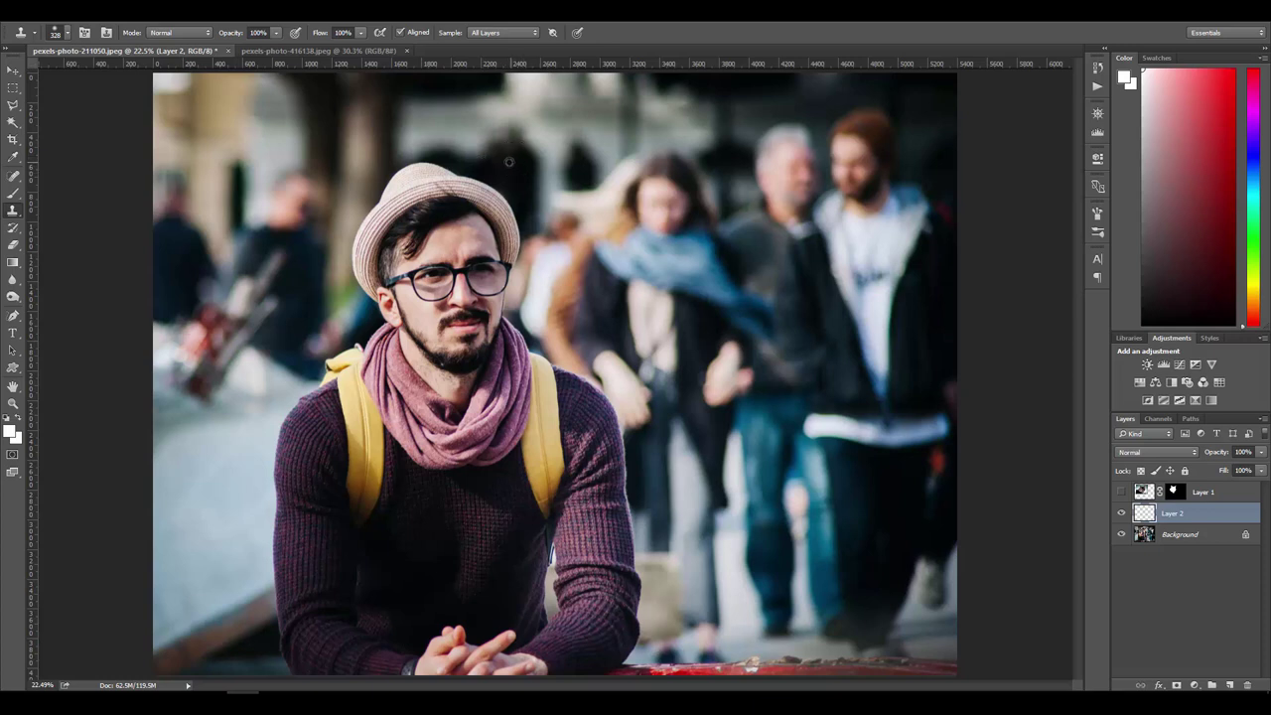
mouse_move(441, 181)
left_mouse_down()
mouse_move(407, 181)
mouse_move(512, 183)
mouse_move(437, 170)
mouse_move(397, 184)
mouse_move(417, 184)
left_mouse_up()
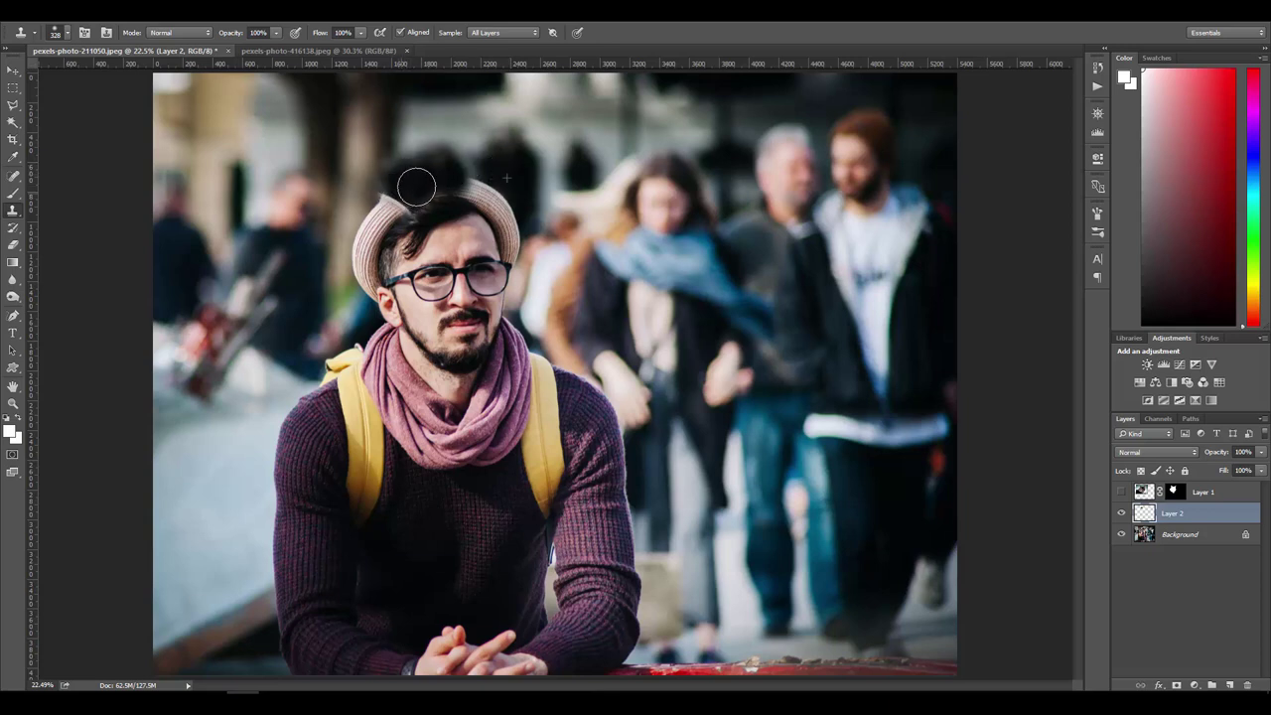
left_click(1120, 492)
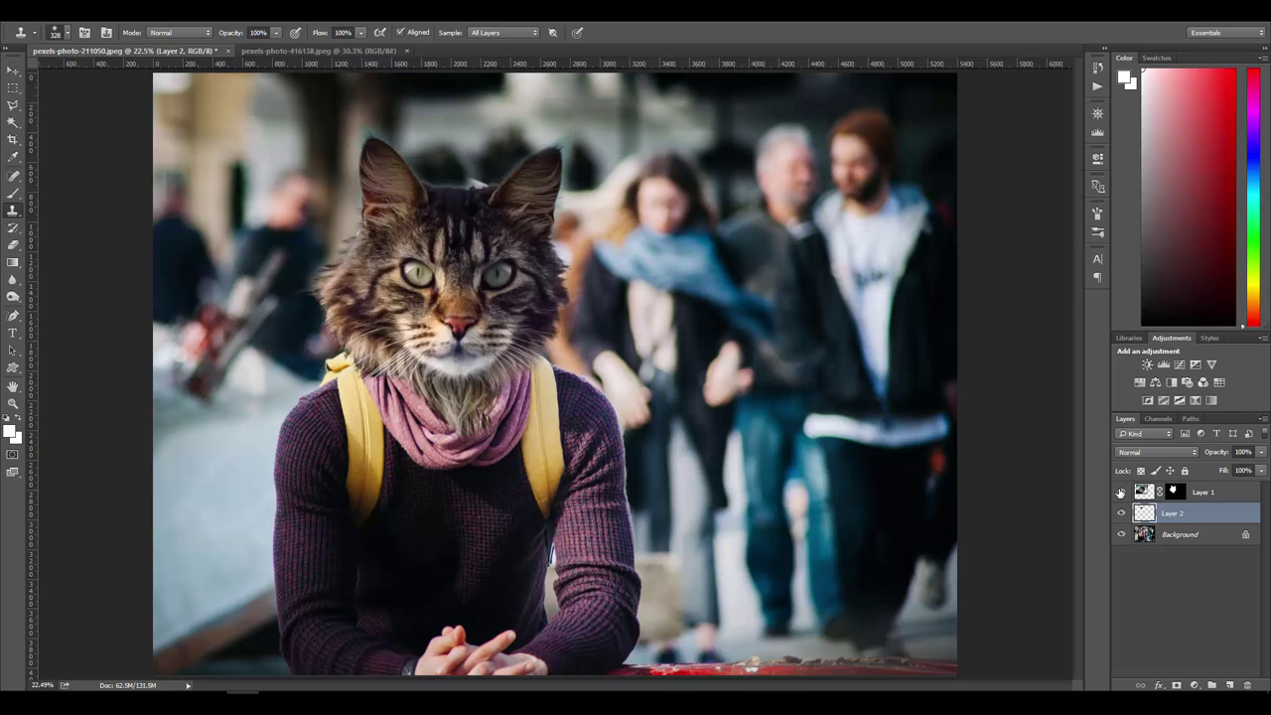
Step: With Layer 1 hidden, clone blurred background over the hat's edge beside the man's hair on Layer 2, and show Layer 1 again
left_click(1120, 492)
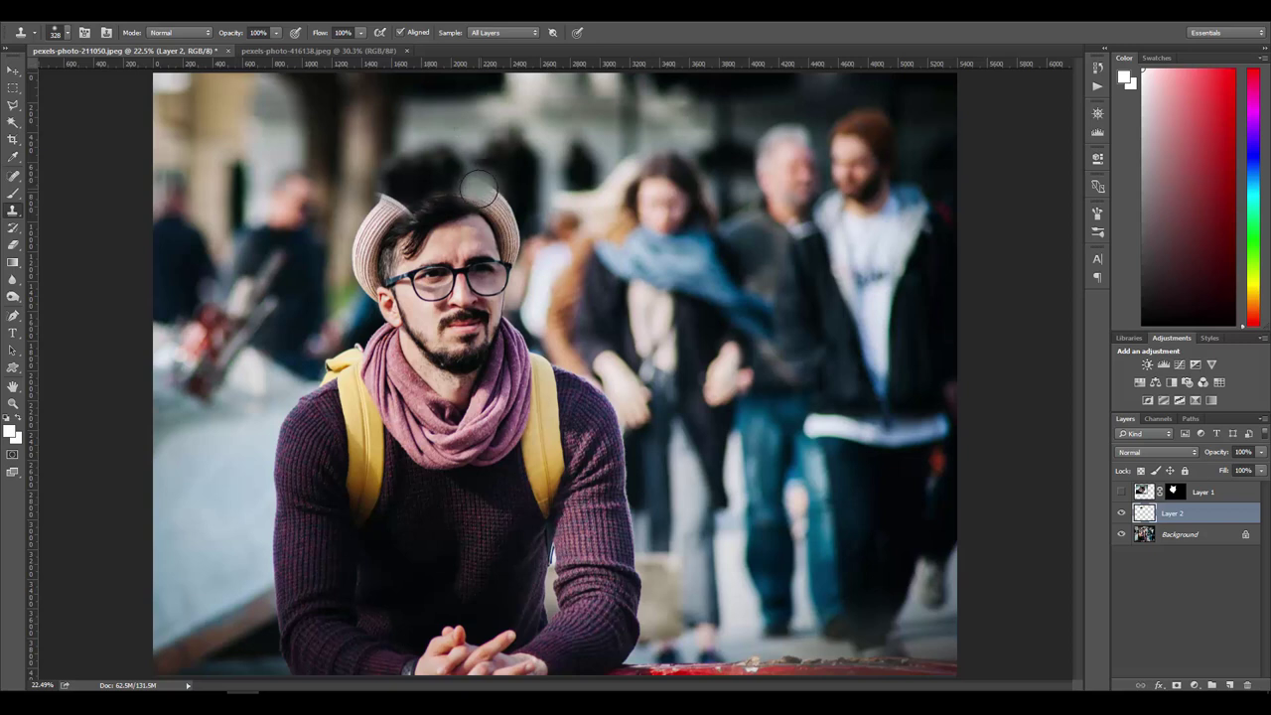
mouse_move(485, 205)
left_mouse_down()
mouse_move(477, 145)
mouse_move(485, 180)
mouse_move(544, 202)
left_mouse_up()
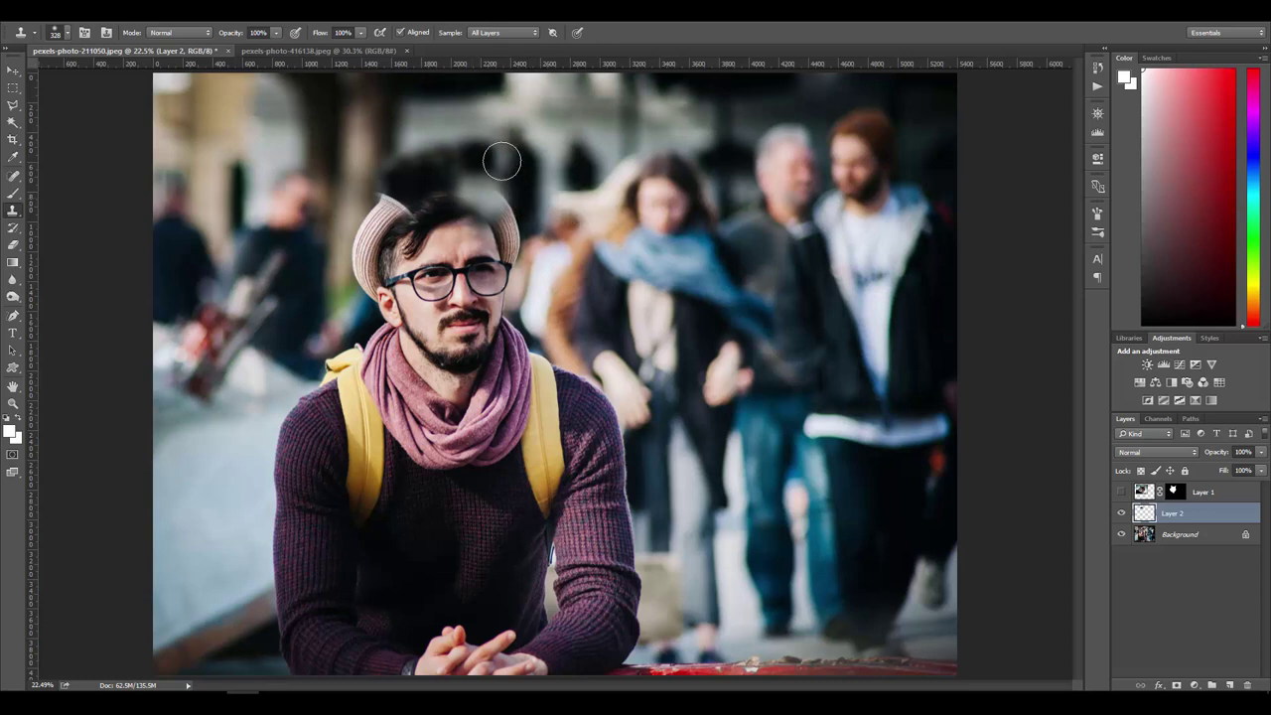
key("z")
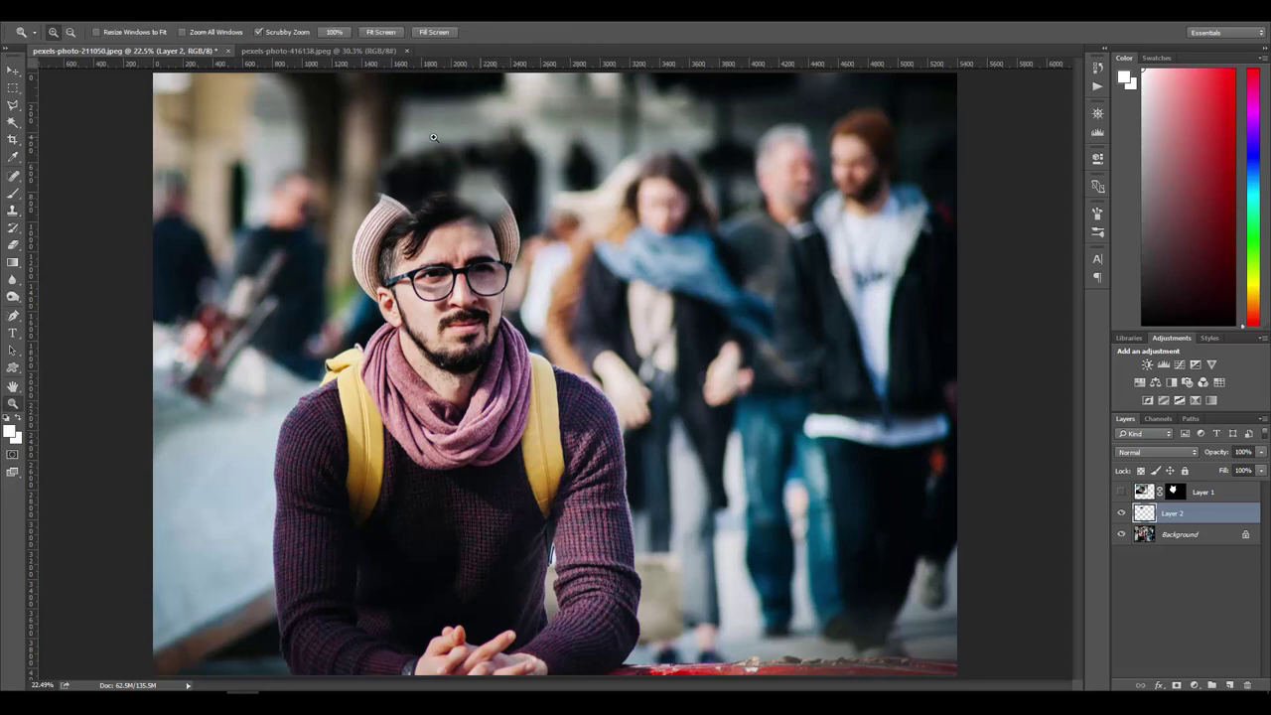
key("ctrl+y")
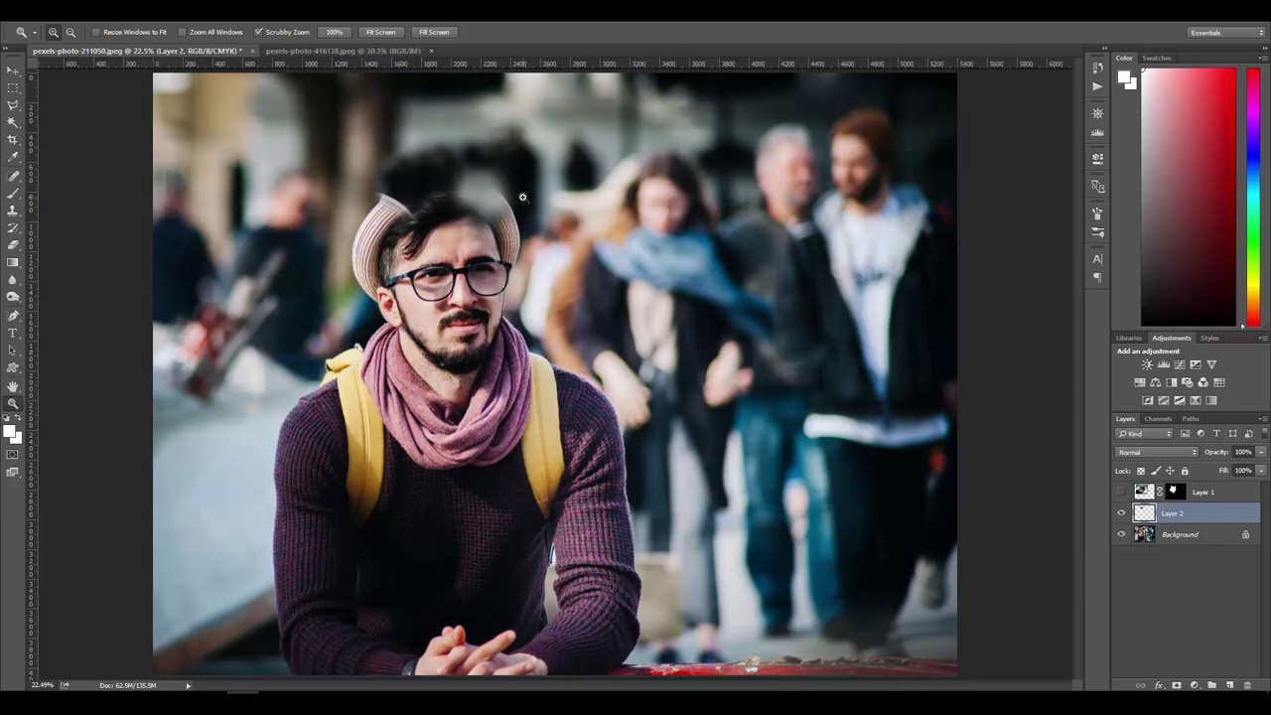
key("ctrl+y")
left_click(13, 209)
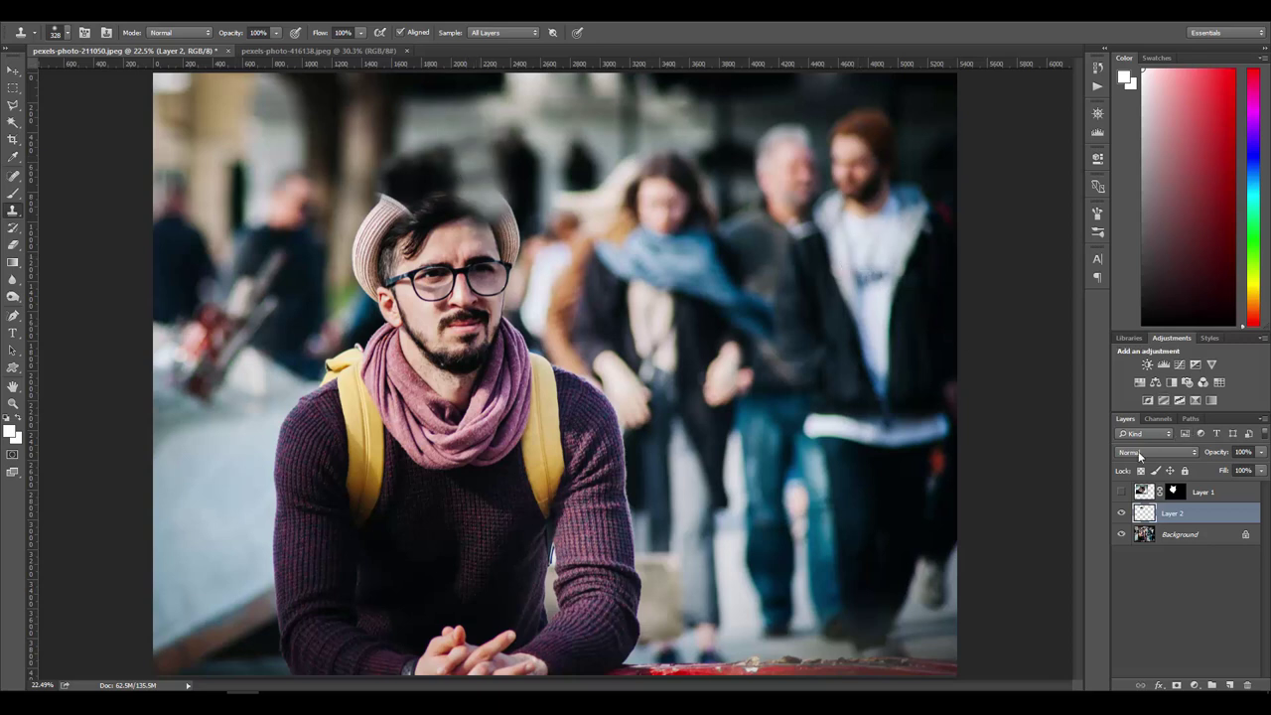
left_click(1120, 491)
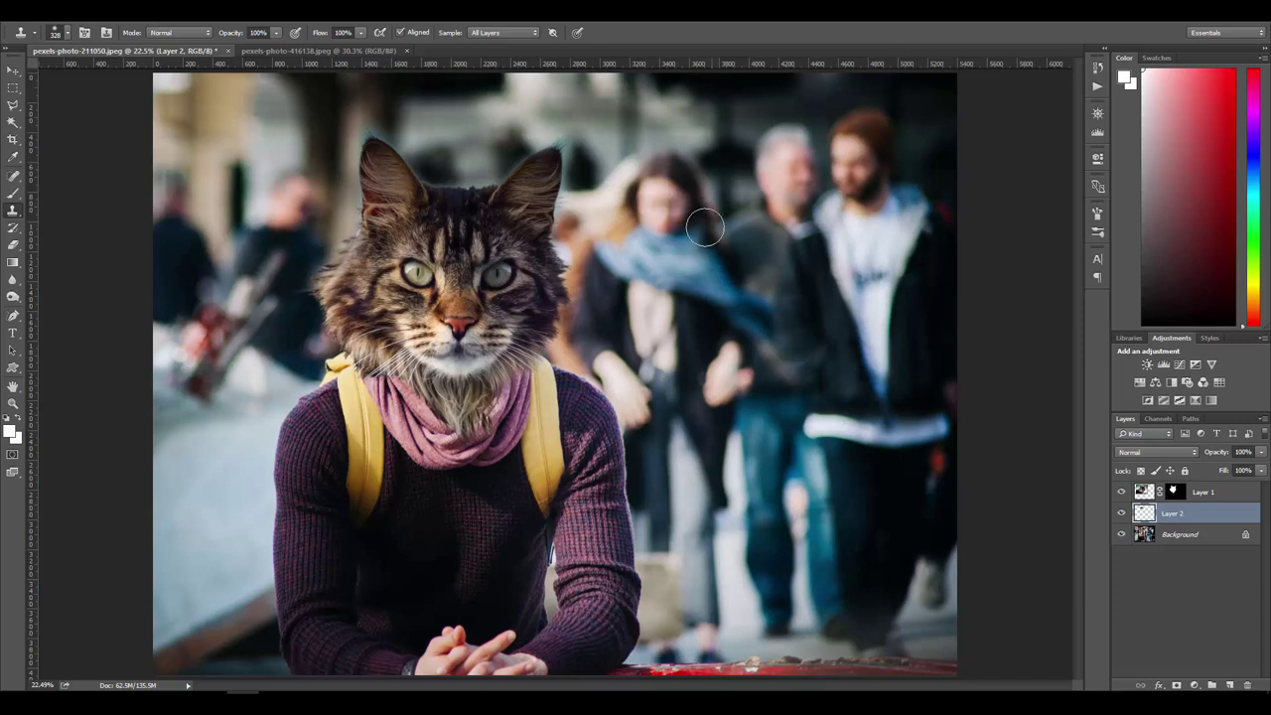
Step: Set the Clone Stamp to sample Current & Below and retouch the hat's edge on Layer 2 with Layer 1 temporarily hidden
left_click(510, 34)
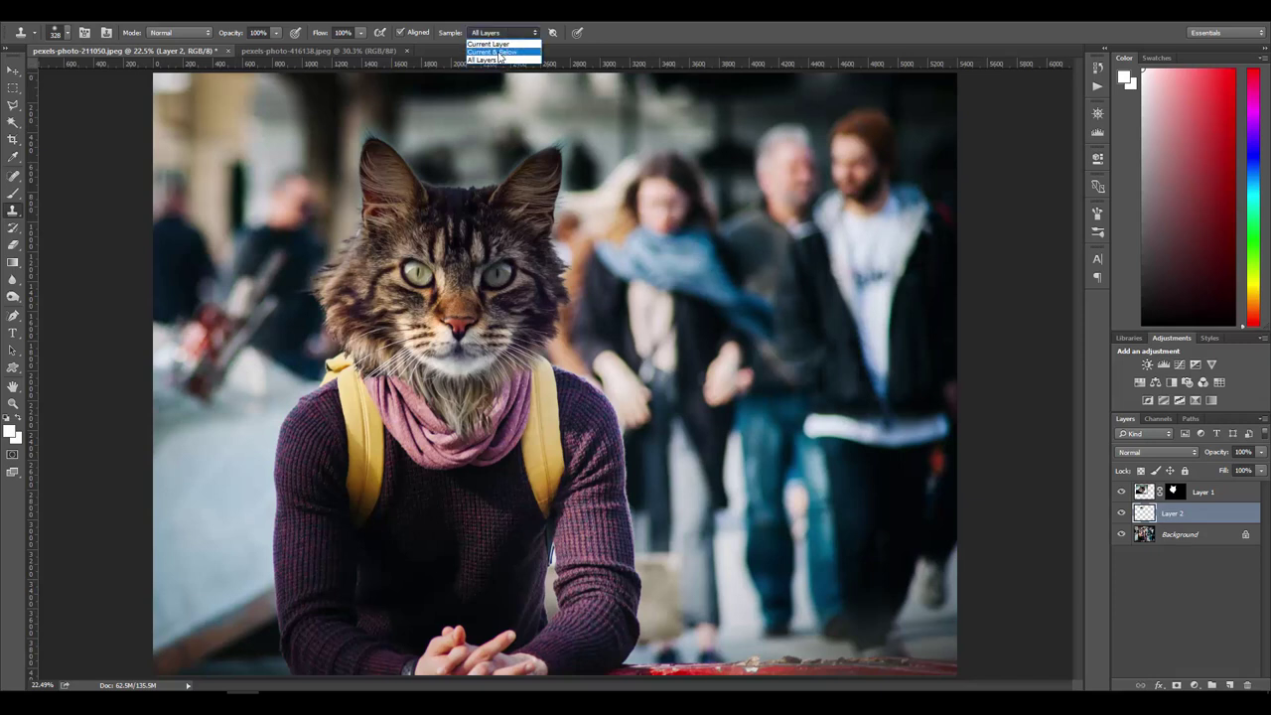
left_click(500, 51)
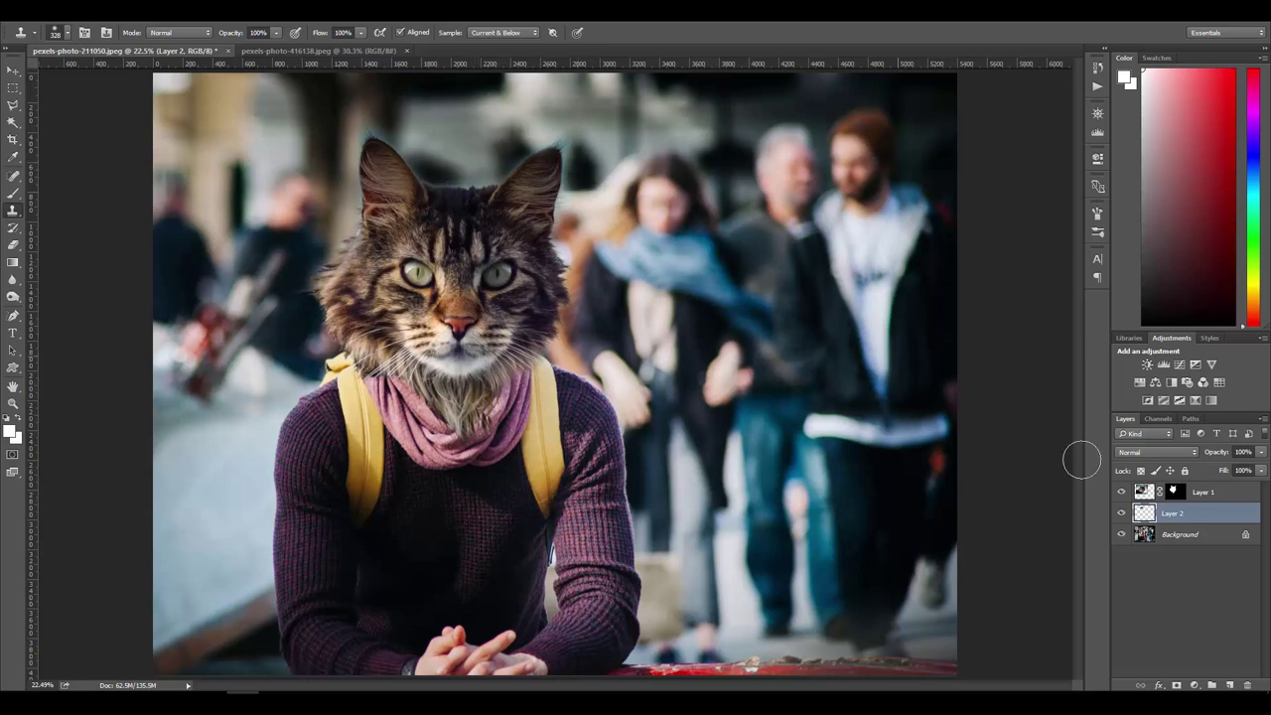
left_click(1121, 492)
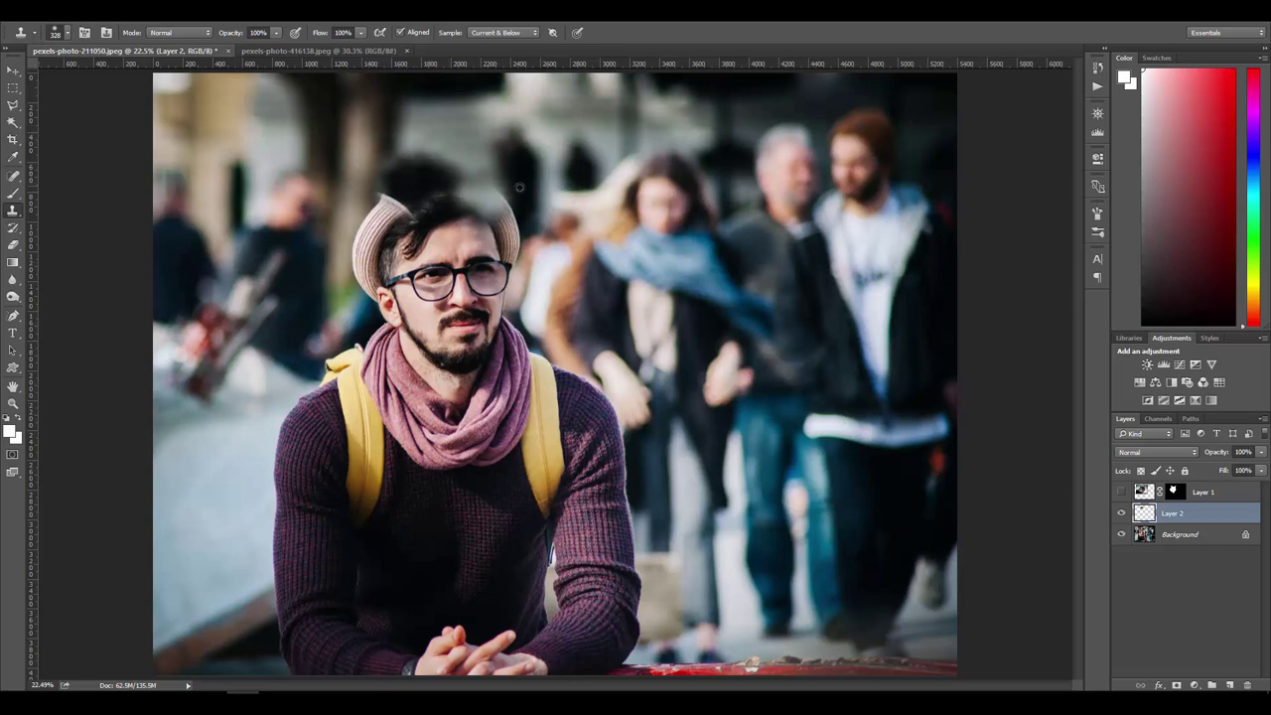
mouse_move(508, 204)
left_mouse_down()
mouse_move(457, 193)
mouse_move(492, 203)
mouse_move(514, 182)
mouse_move(454, 193)
mouse_move(453, 204)
mouse_move(491, 214)
left_mouse_up()
left_click(1121, 492)
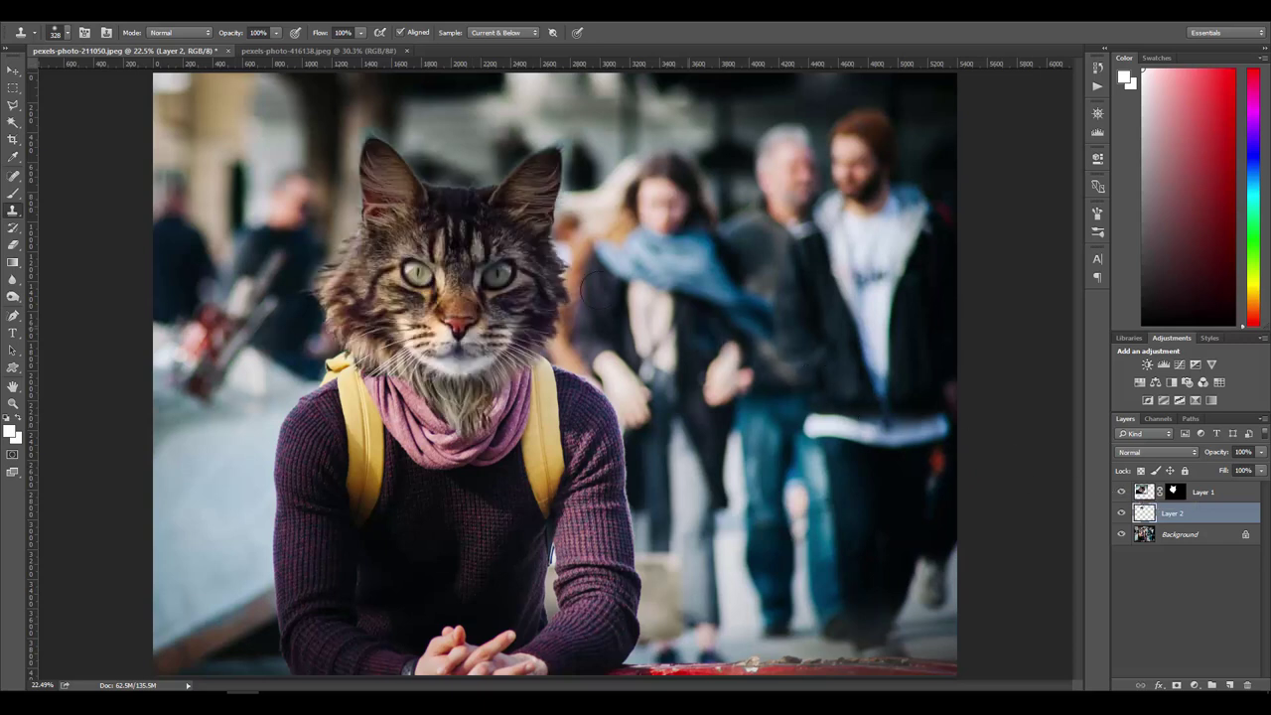
left_click(421, 175, "alt")
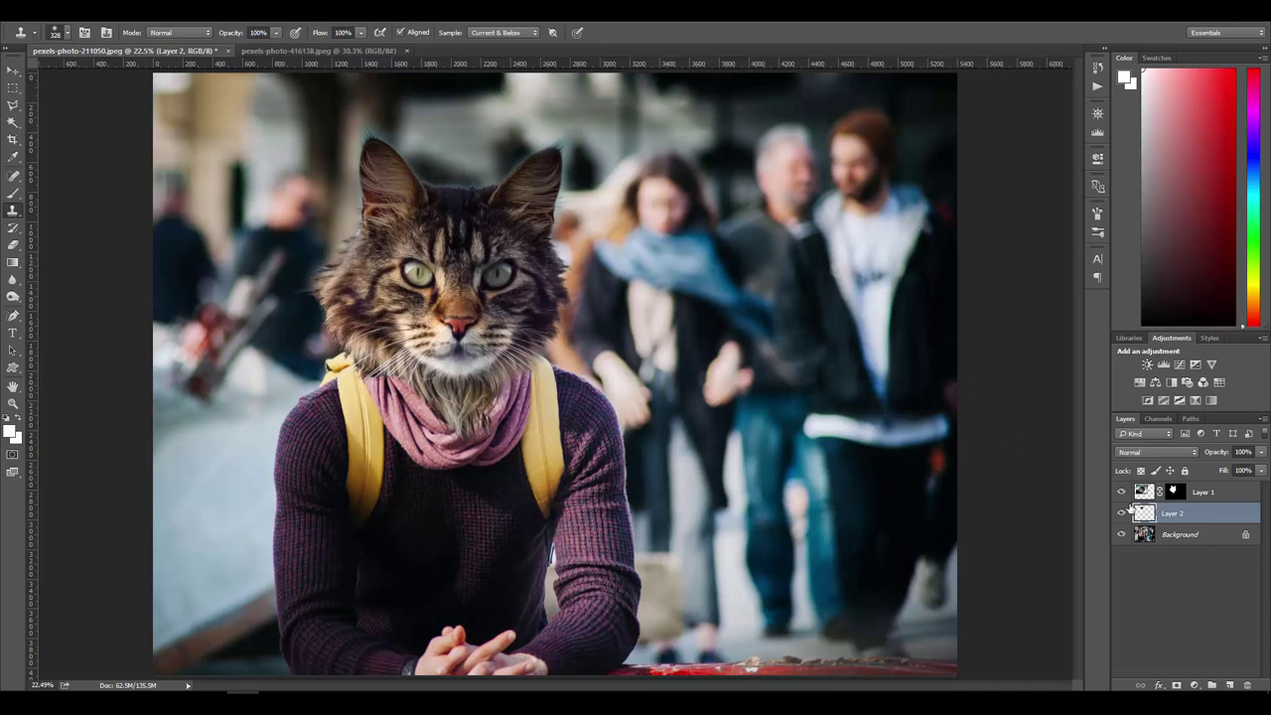
Step: Compare the photo with and without Layer 1, deselect all layers, and examine the composite at several zoom levels
left_click(1121, 491)
left_click(1121, 491)
left_click(1143, 567)
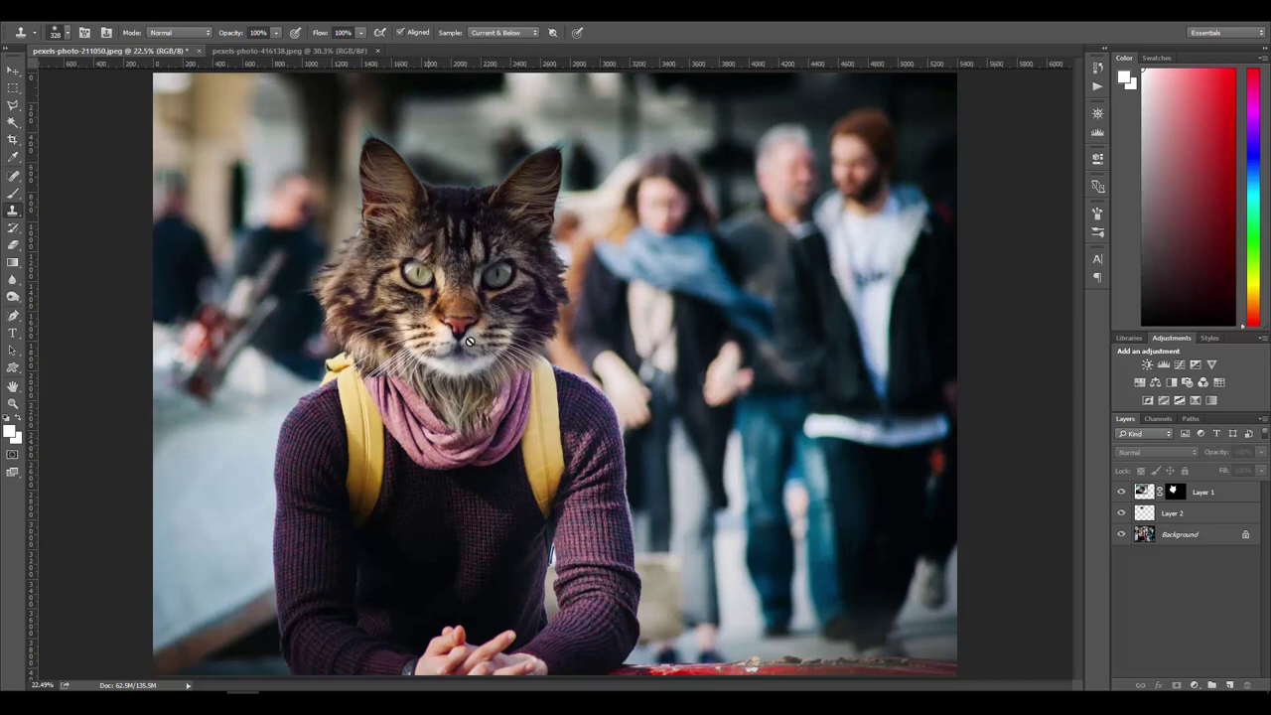
scroll(743, 456, "down", 3)
scroll(743, 456, "down", 1)
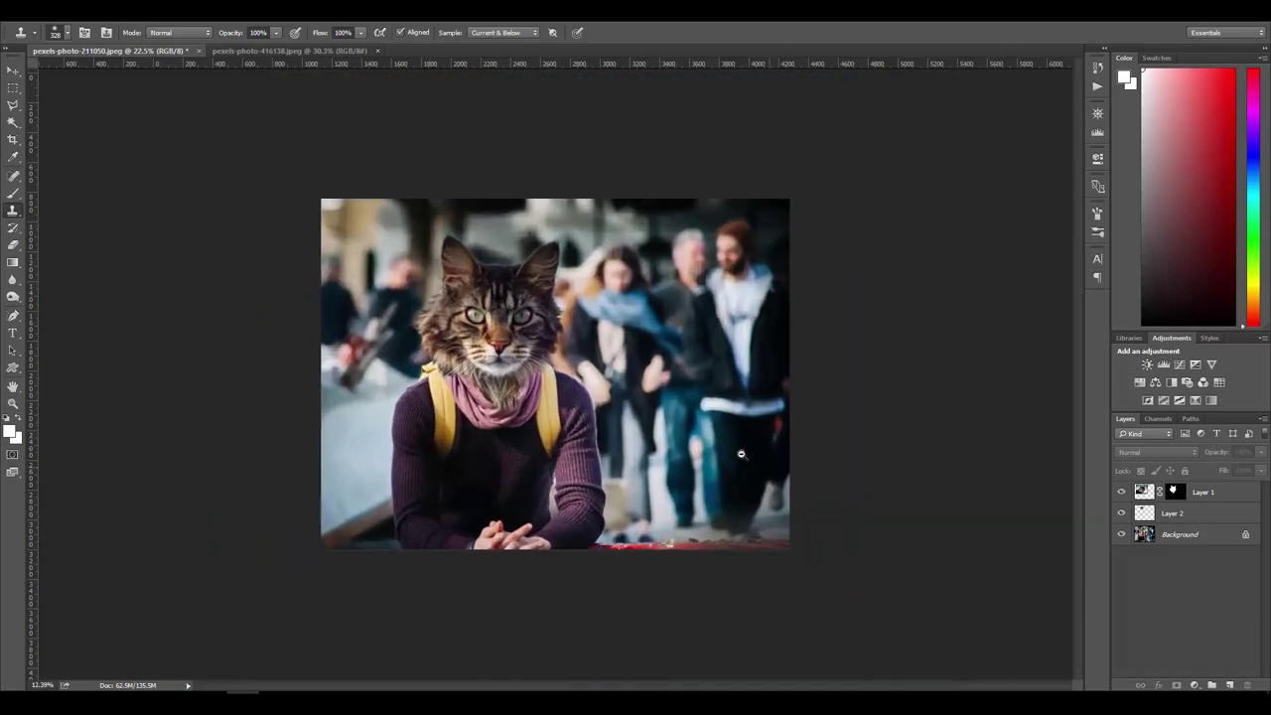
scroll(743, 456, "up", 1)
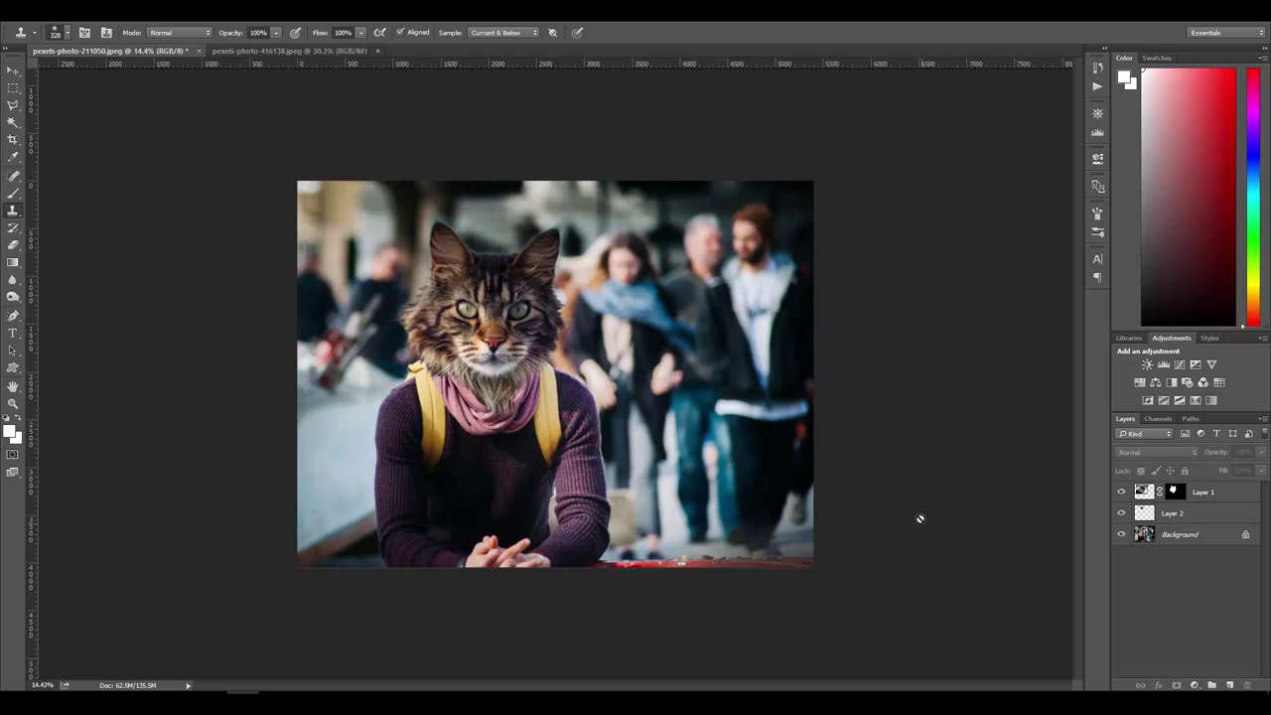
scroll(874, 437, "up", 2)
scroll(865, 429, "down", 1)
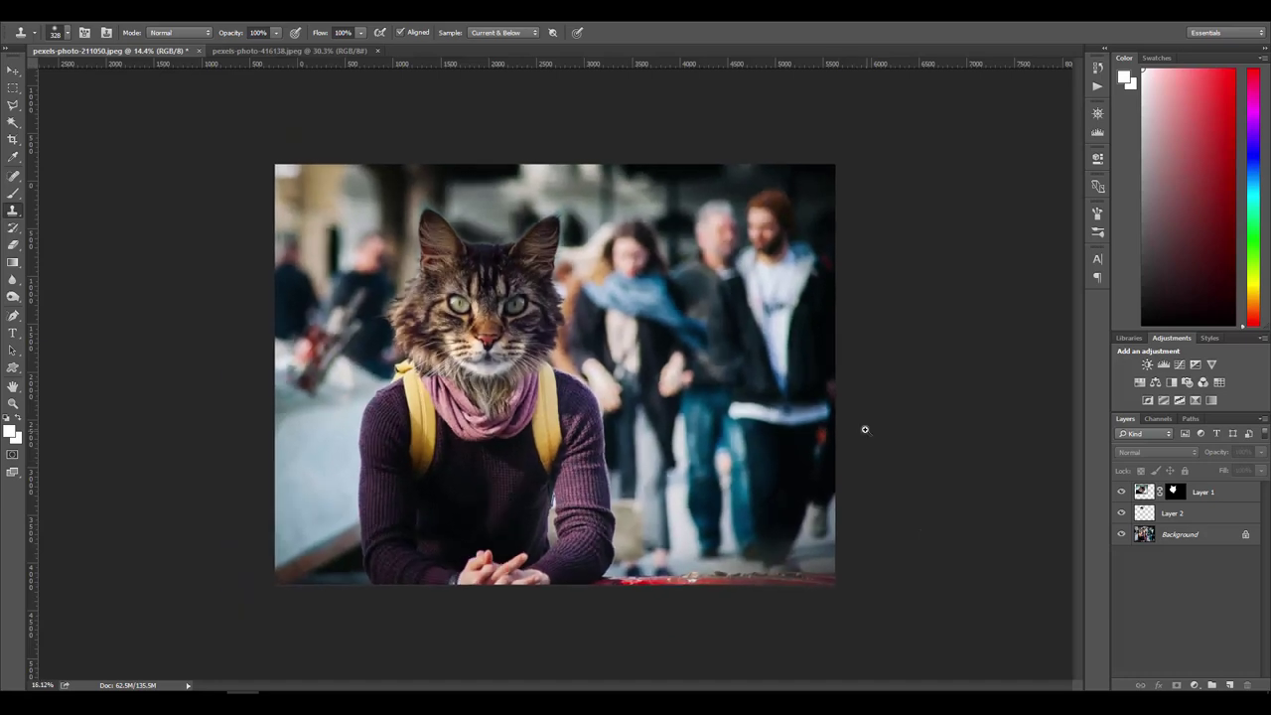
scroll(864, 429, "down", 1)
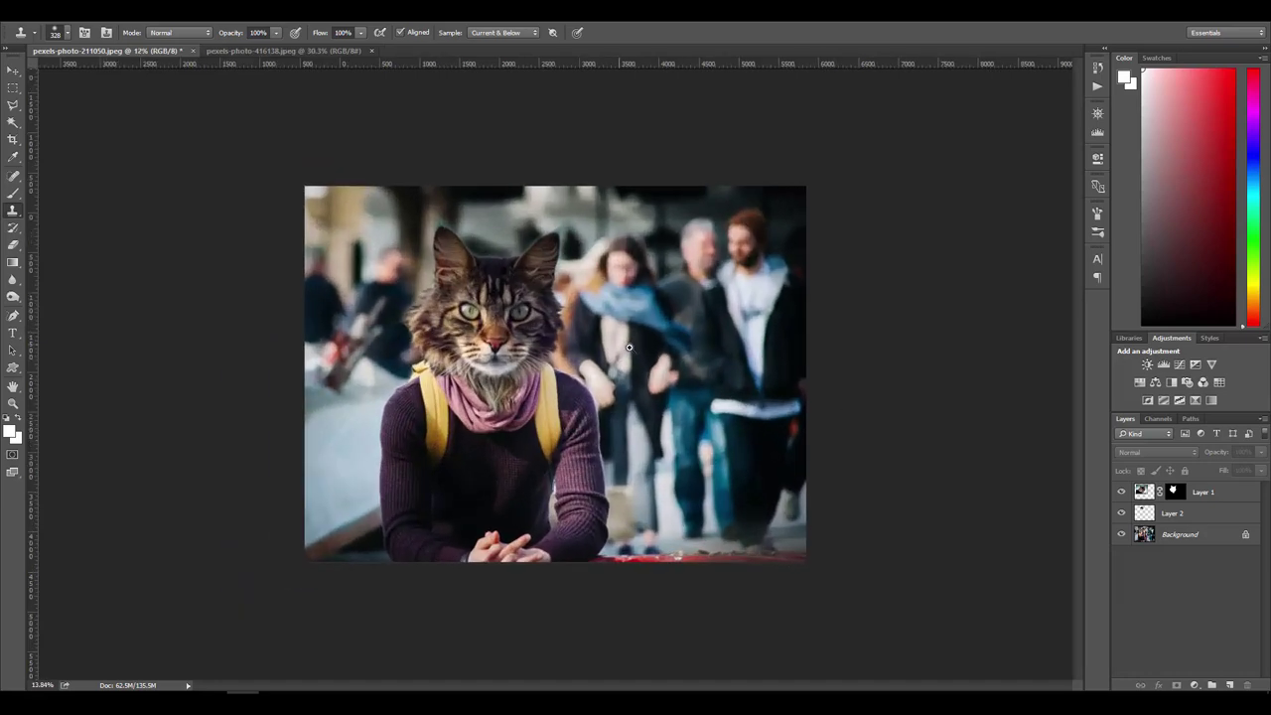
scroll(608, 335, "up", 3)
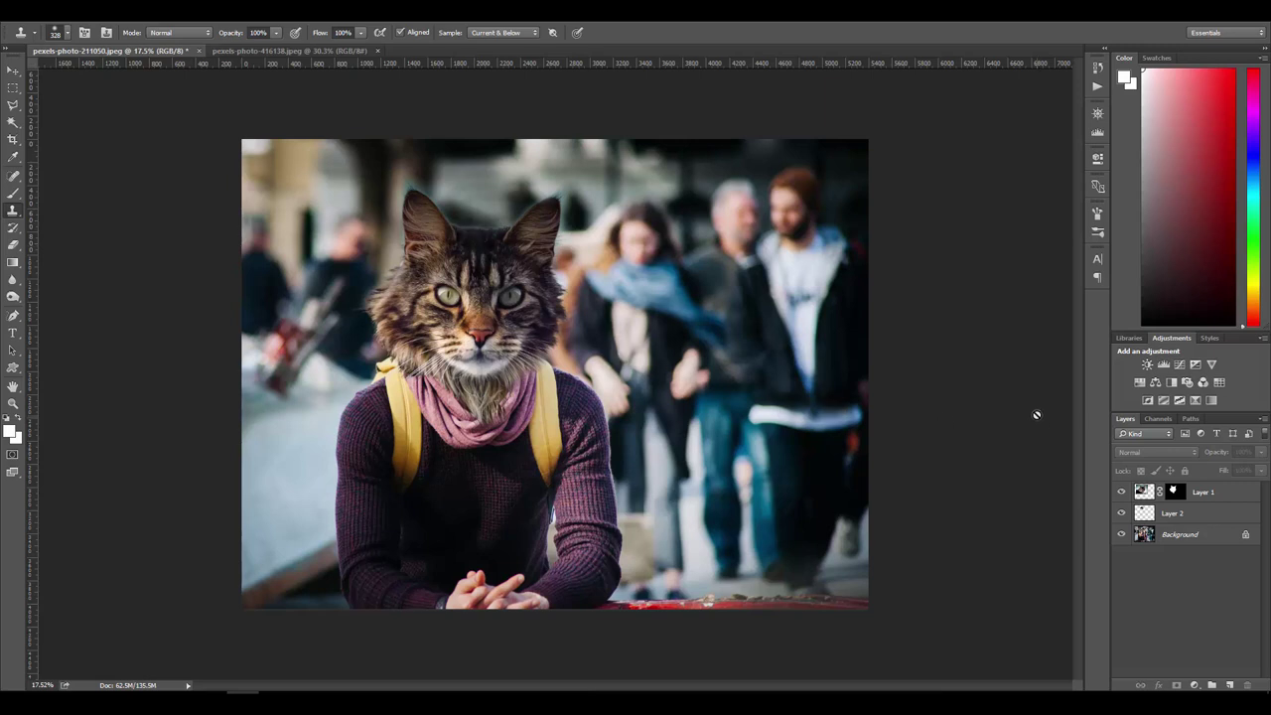
Step: Add a Levels adjustment layer directly above Layer 1 and clip it to the cat head
left_click(1201, 494)
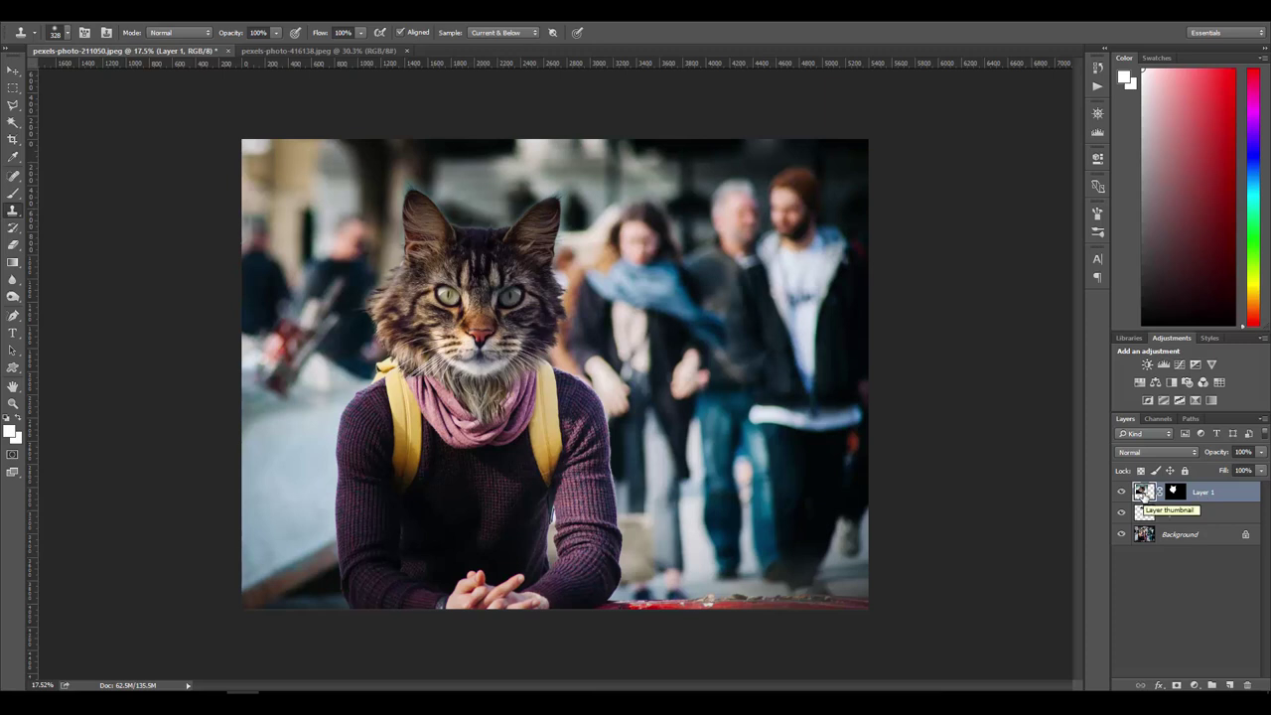
left_click(1163, 366)
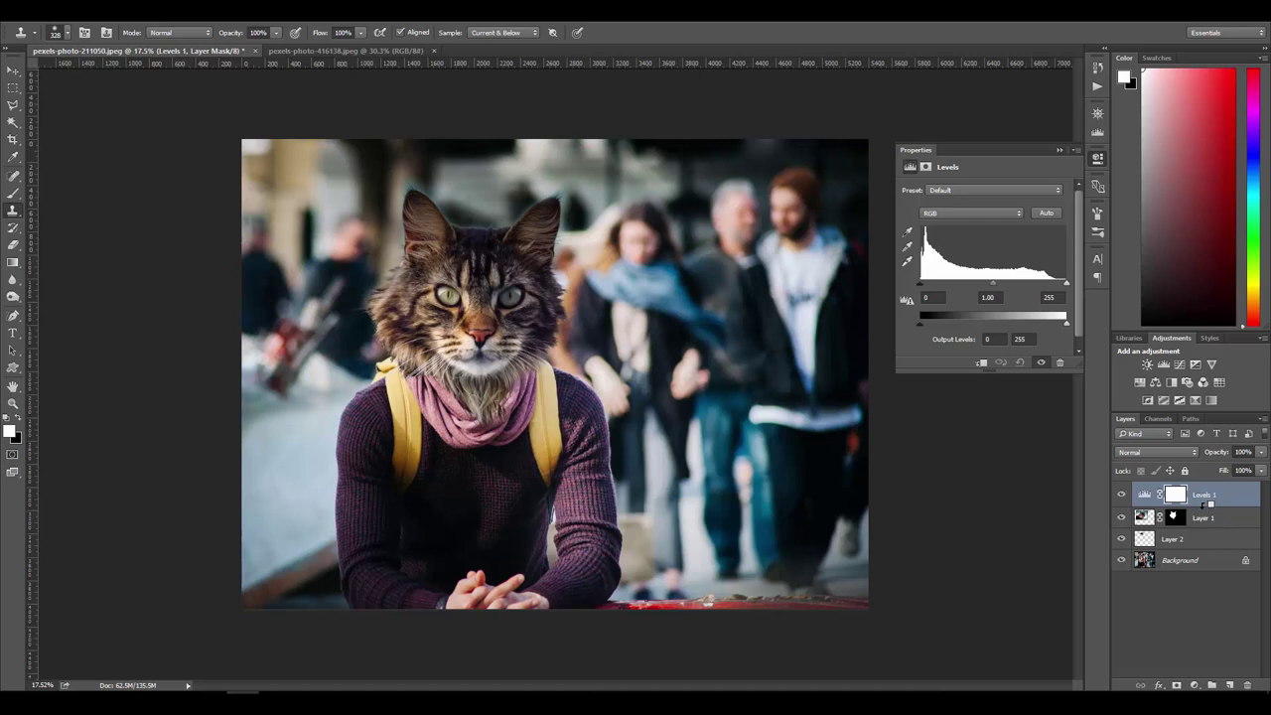
left_click(1209, 505, "alt")
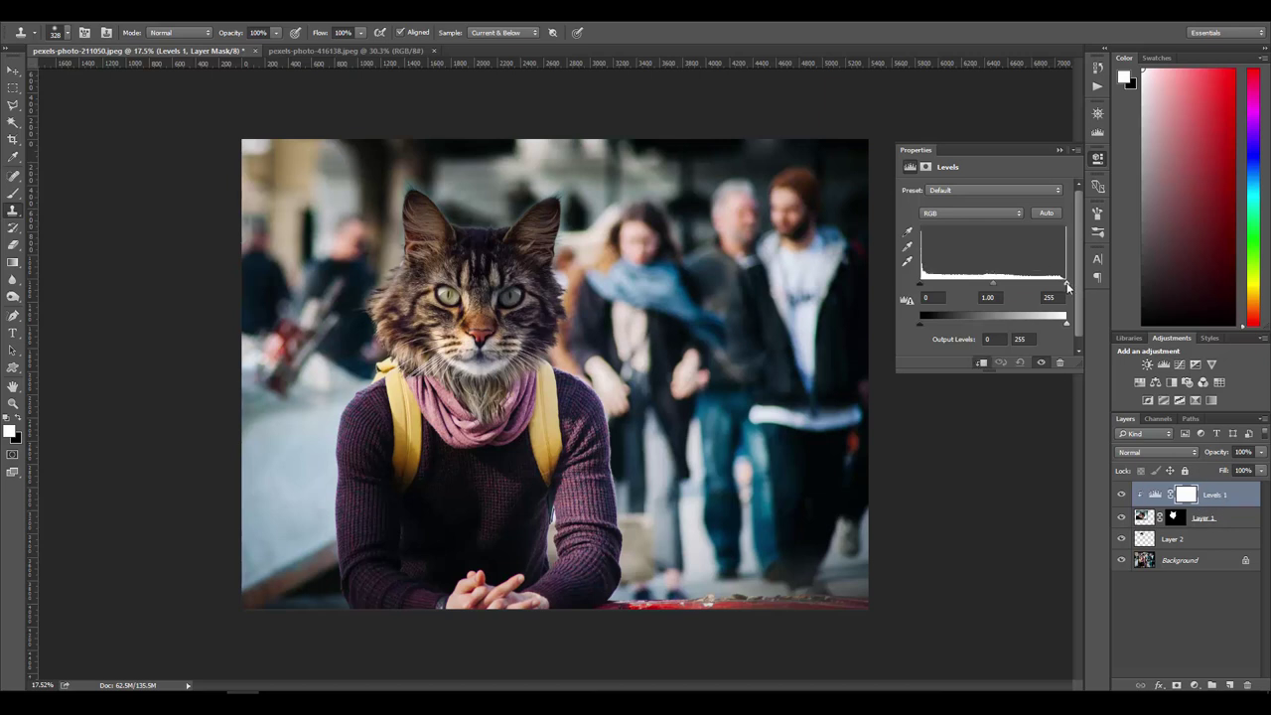
Step: Brighten the cat head by setting the Levels white input to 231, keeping black at 0 and midtones at 1.00
mouse_move(1066, 285)
left_mouse_down()
mouse_move(1027, 284)
mouse_move(1066, 284)
left_mouse_up()
mouse_move(928, 288)
left_mouse_down()
mouse_move(990, 287)
mouse_move(906, 286)
left_mouse_up()
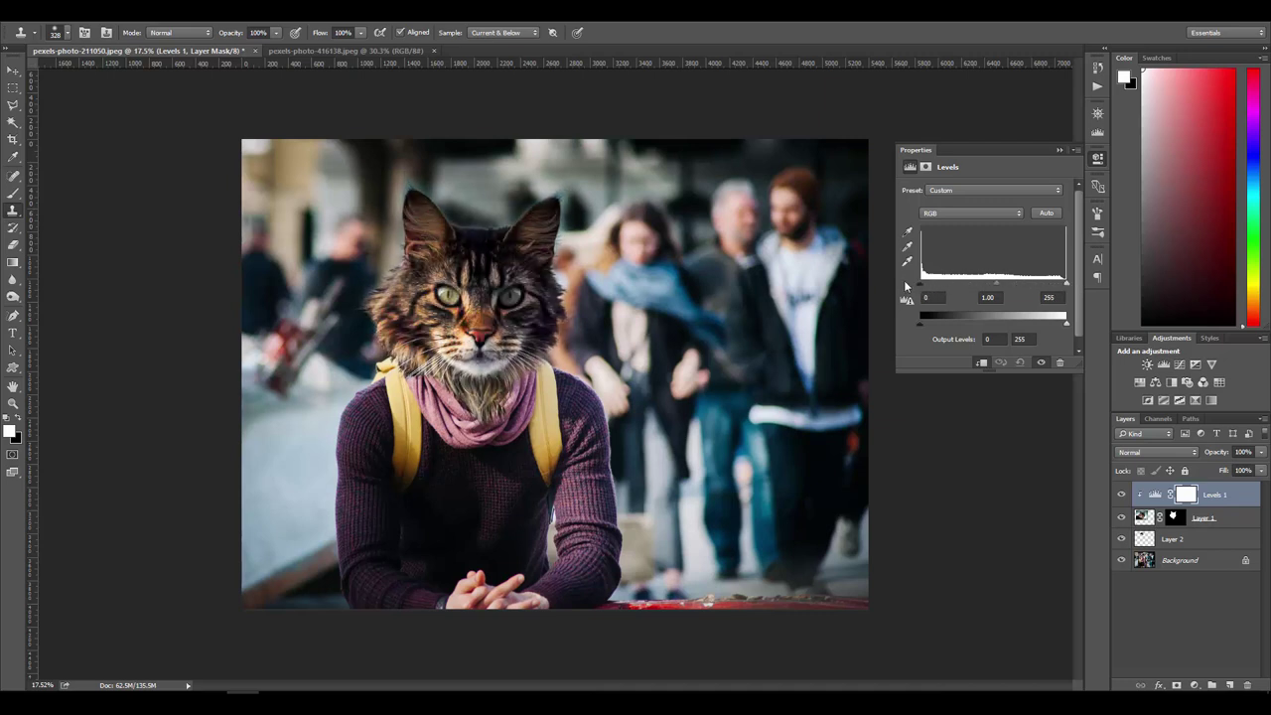
mouse_move(1067, 284)
left_mouse_down()
mouse_move(1032, 285)
mouse_move(1079, 288)
left_mouse_up()
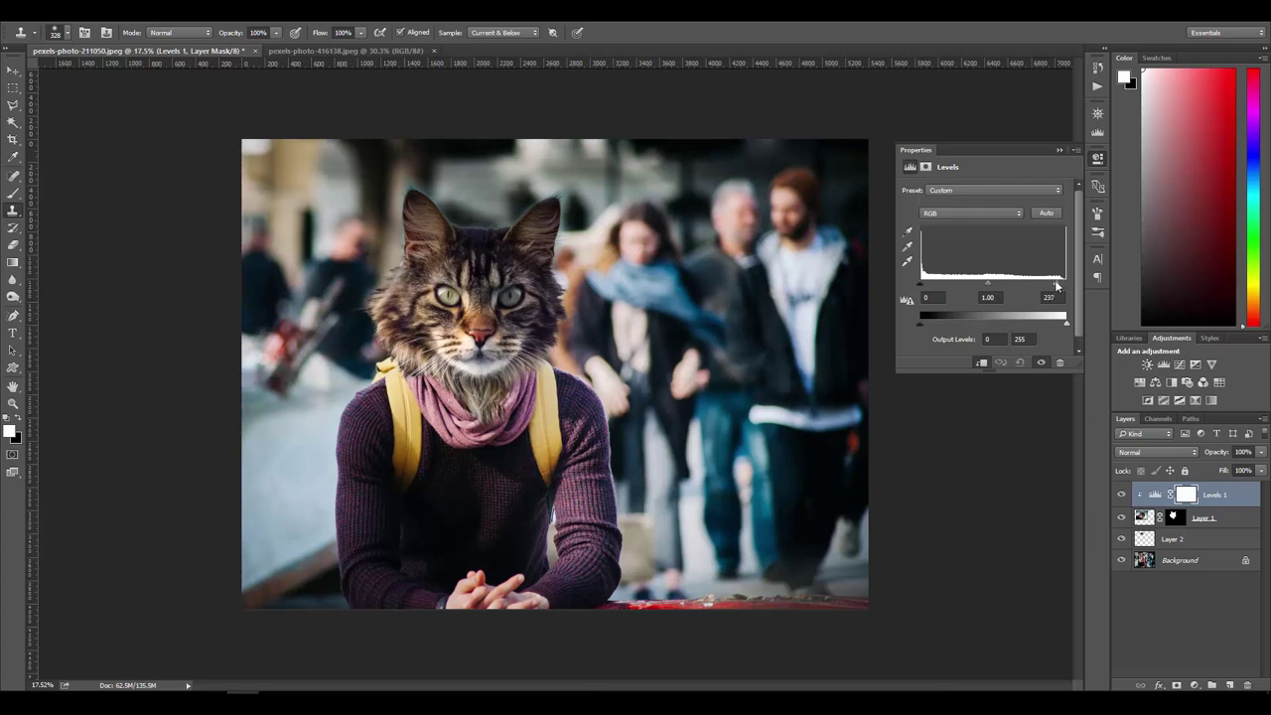
mouse_move(1066, 285)
left_mouse_down()
mouse_move(1043, 286)
mouse_move(1055, 286)
left_mouse_up()
scroll(666, 441, "down", 3)
scroll(690, 440, "up", 2)
scroll(690, 440, "up", 1)
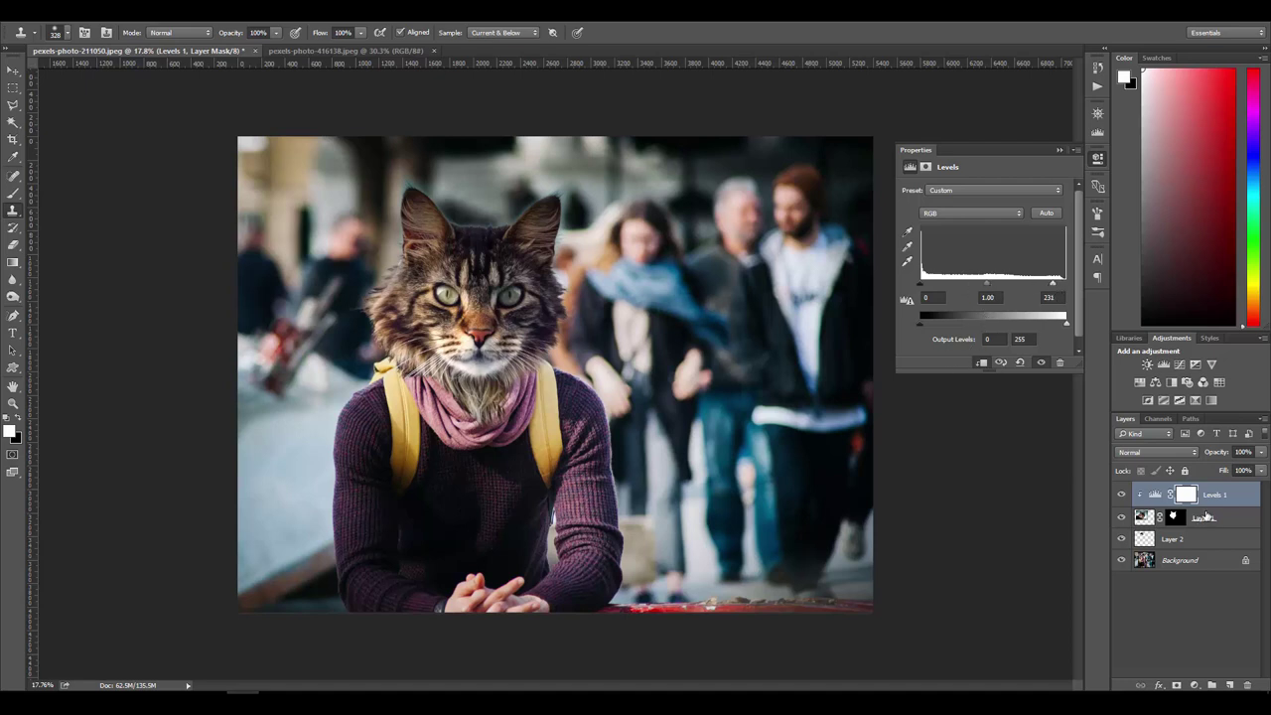
Step: Add a Curves adjustment layer above Levels 1, clip it to the cat head, and raise the Red channel's midtones slightly
left_click(1180, 365)
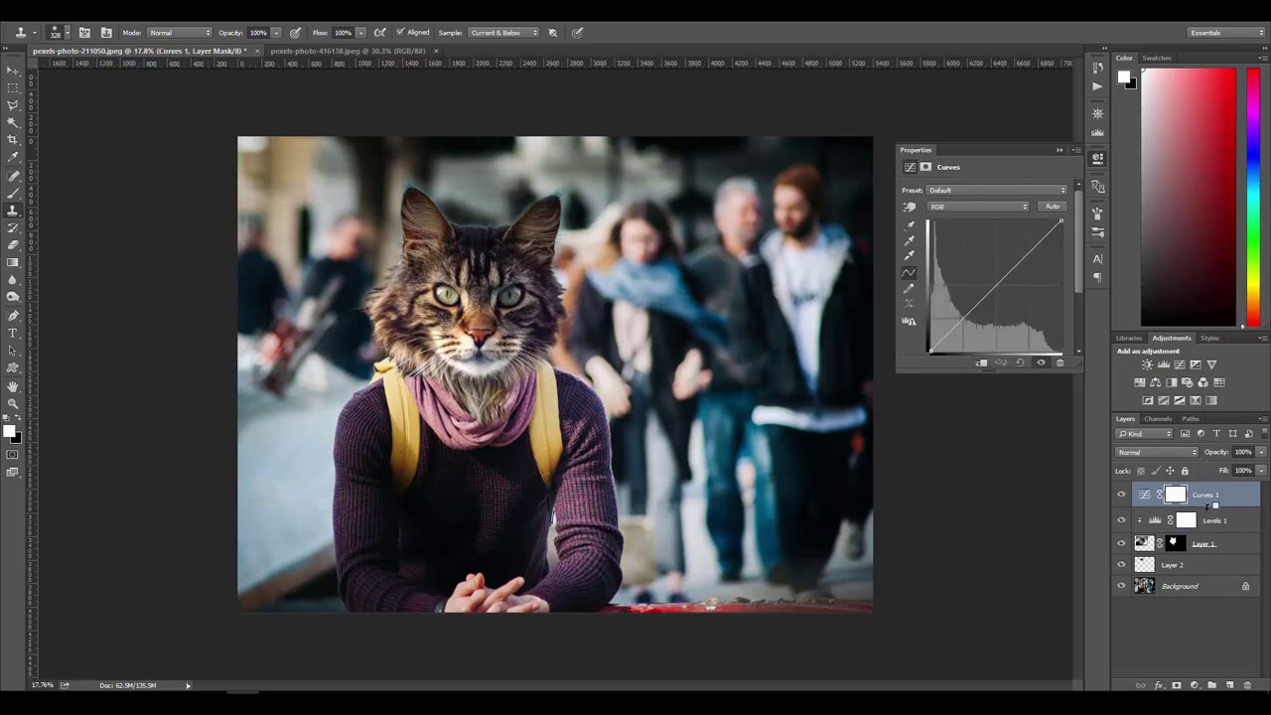
left_click(1218, 505, "alt")
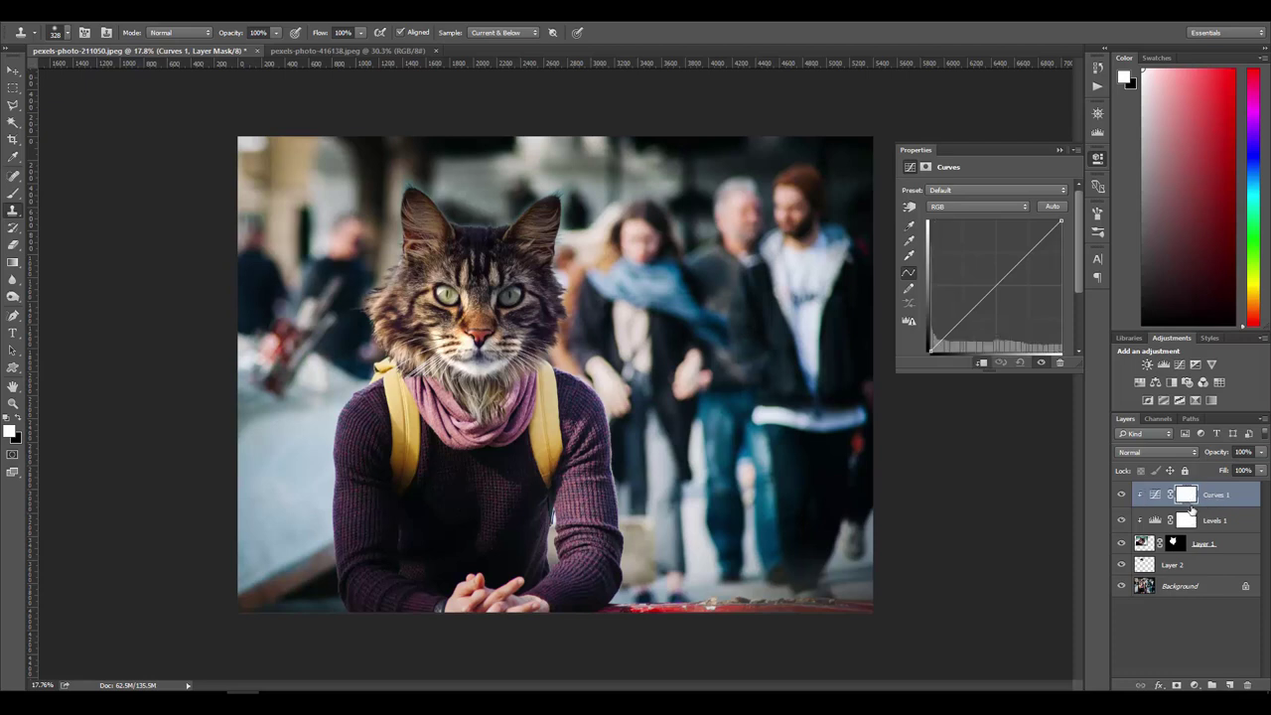
left_click(950, 208)
left_click(947, 226)
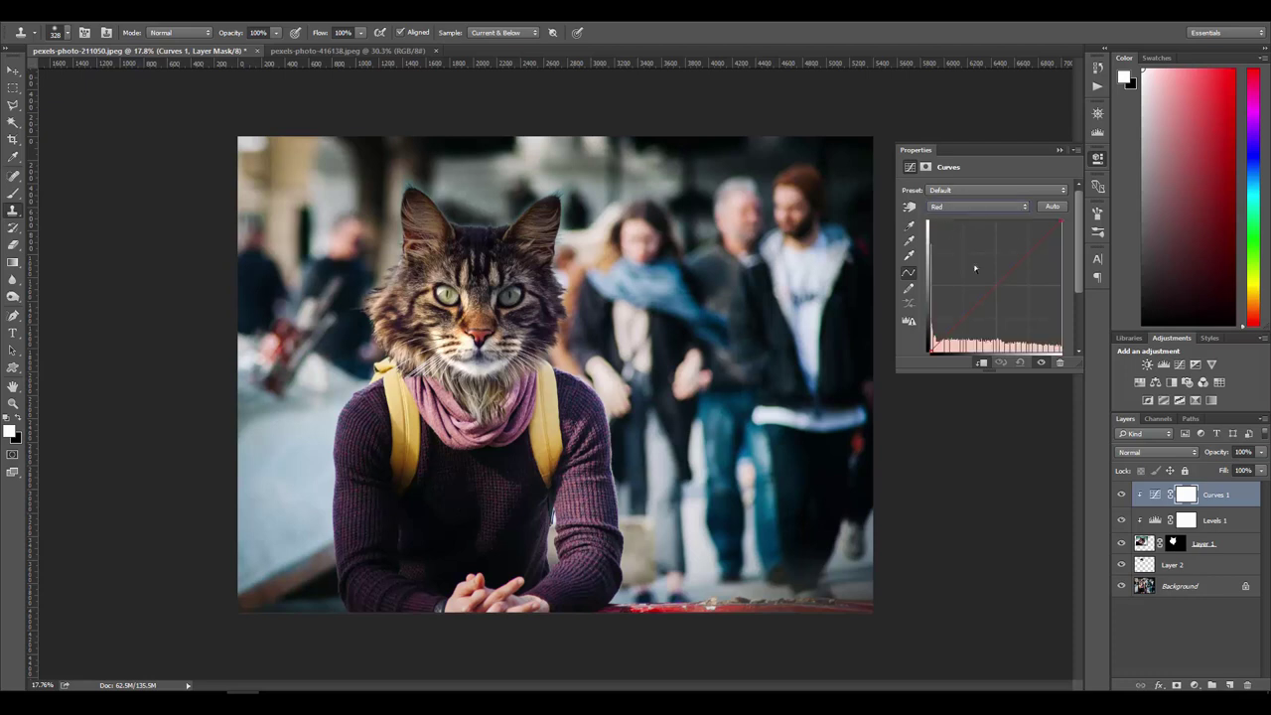
left_click_drag(986, 294, 980, 282)
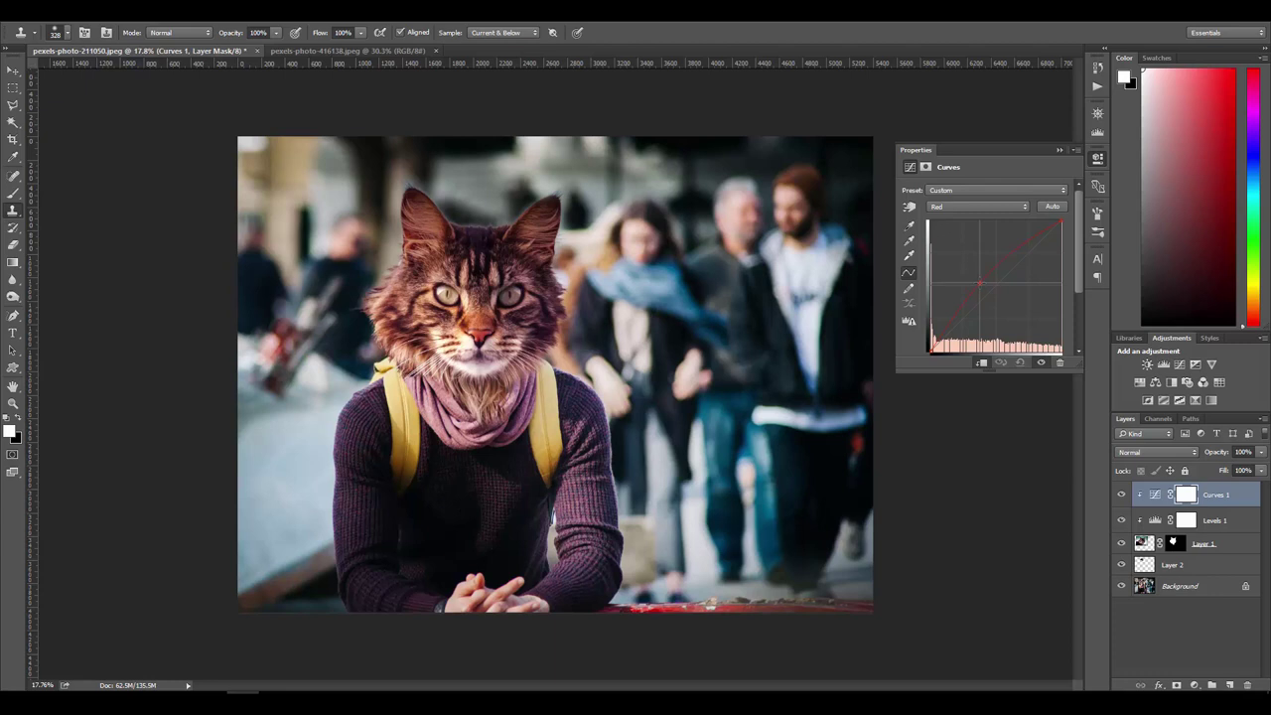
left_click_drag(979, 283, 980, 295)
Step: Add a midtone point to the Green channel of the Curves adjustment and ease it back down to near the diagonal
left_click(978, 206)
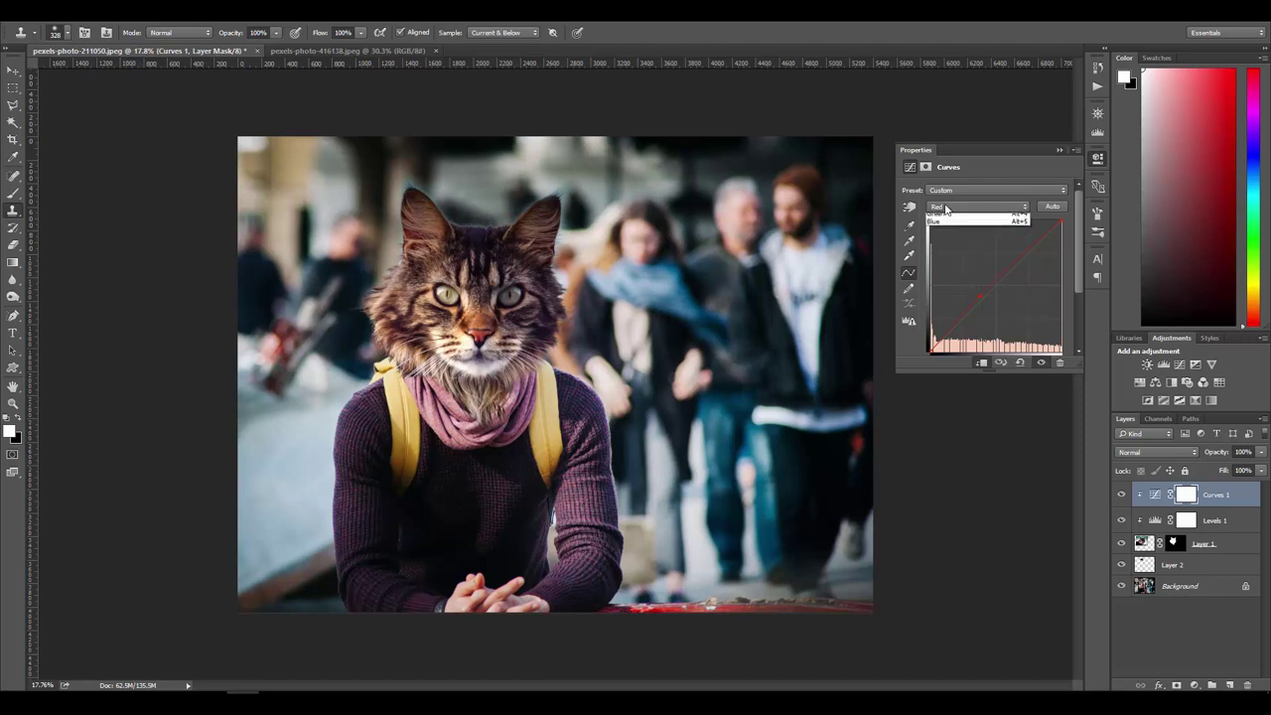
left_click(975, 234)
mouse_move(981, 300)
left_mouse_down()
mouse_move(978, 274)
mouse_move(976, 299)
left_mouse_up()
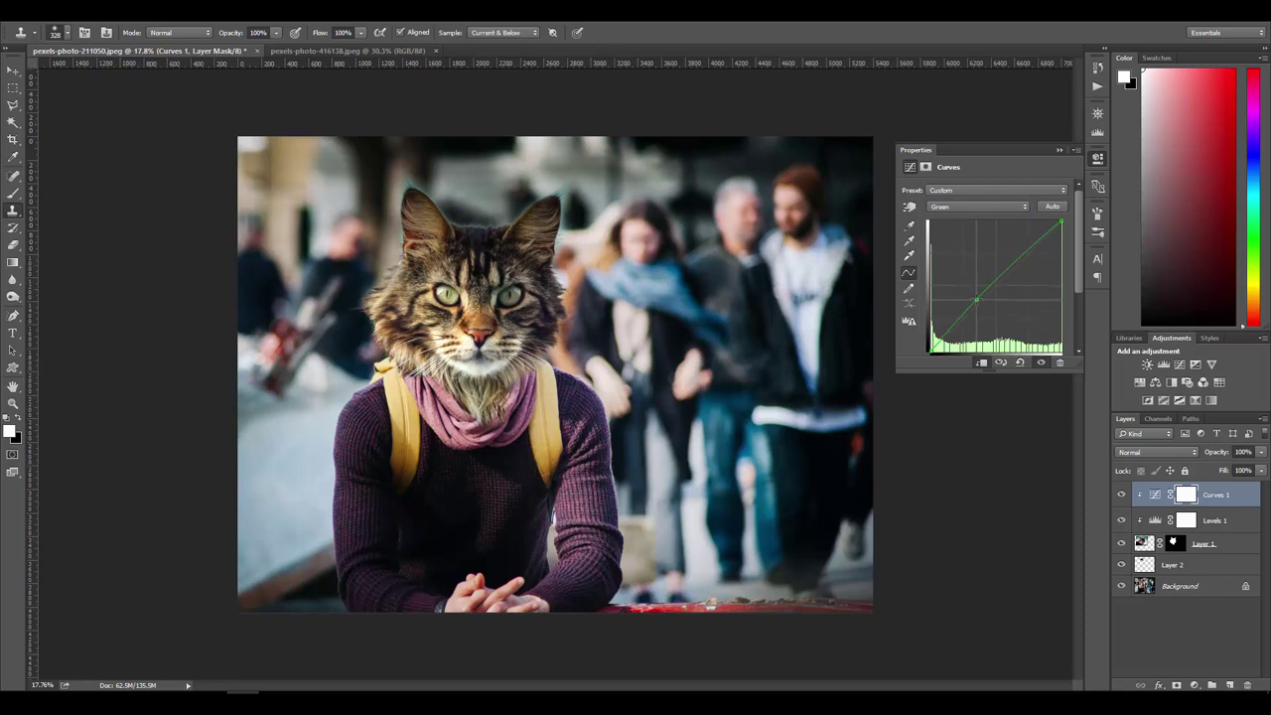
scroll(502, 321, "down", 2)
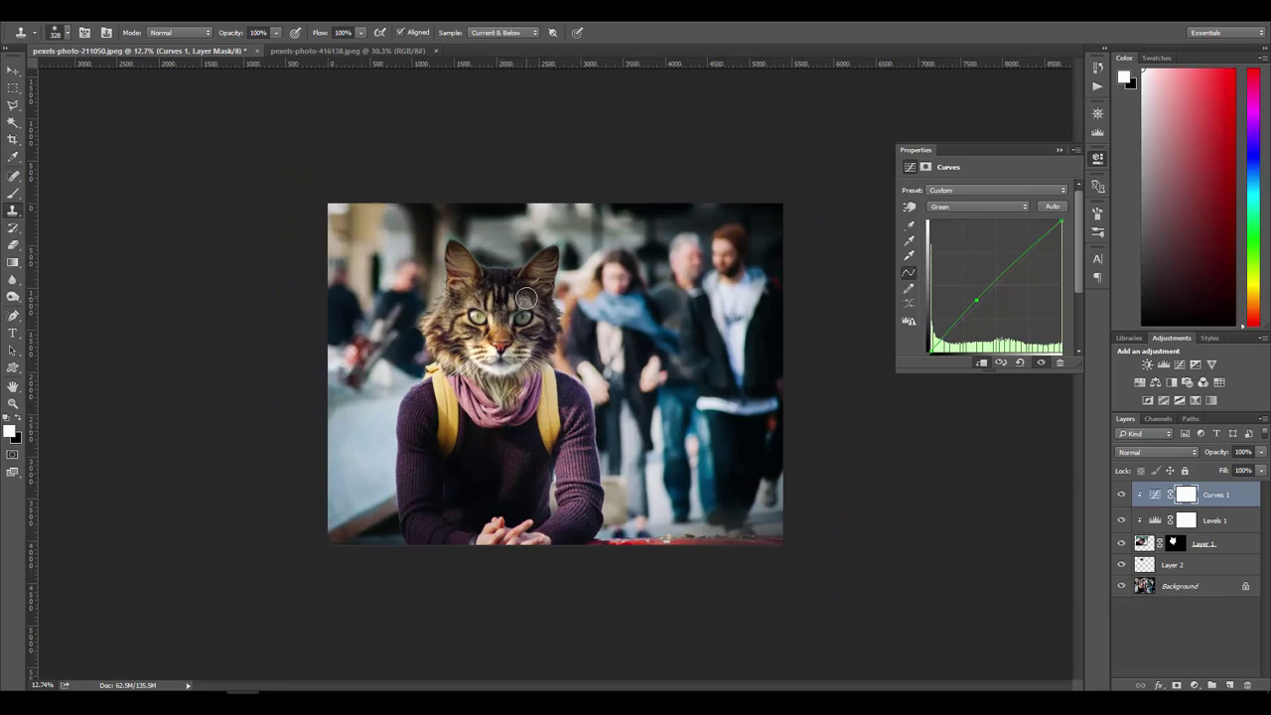
key("ctrl+plus")
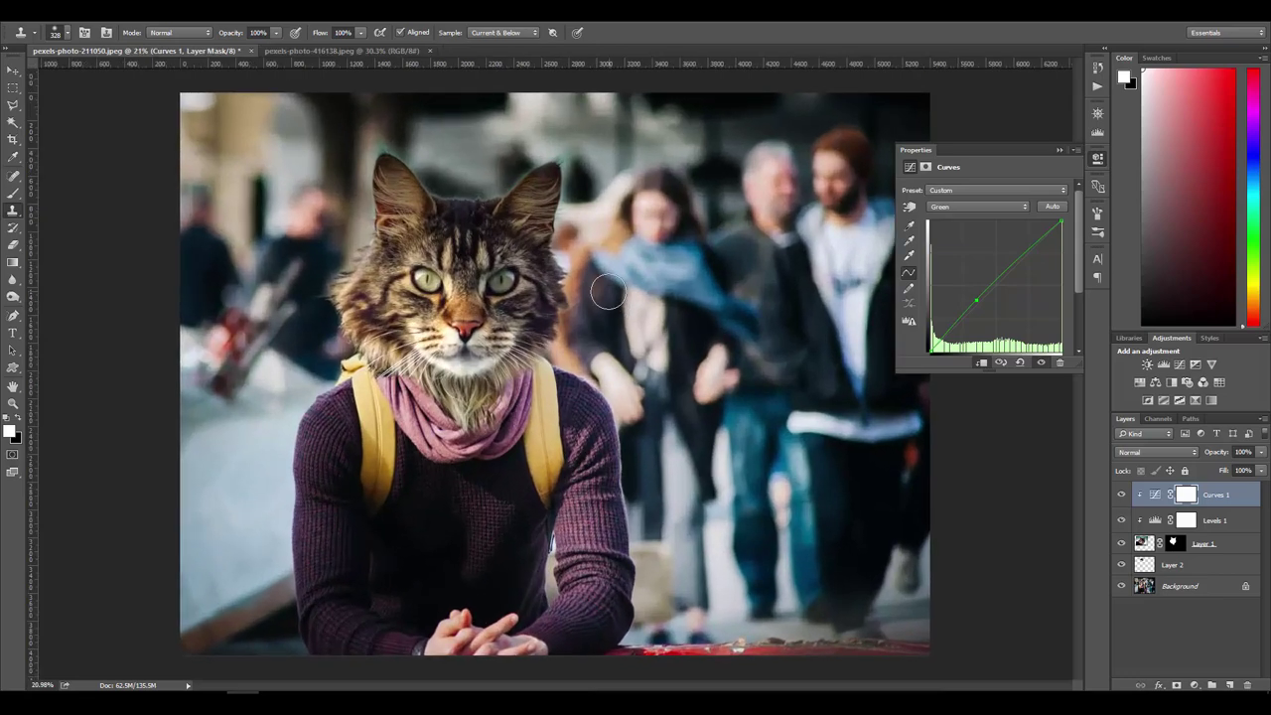
left_click(978, 301)
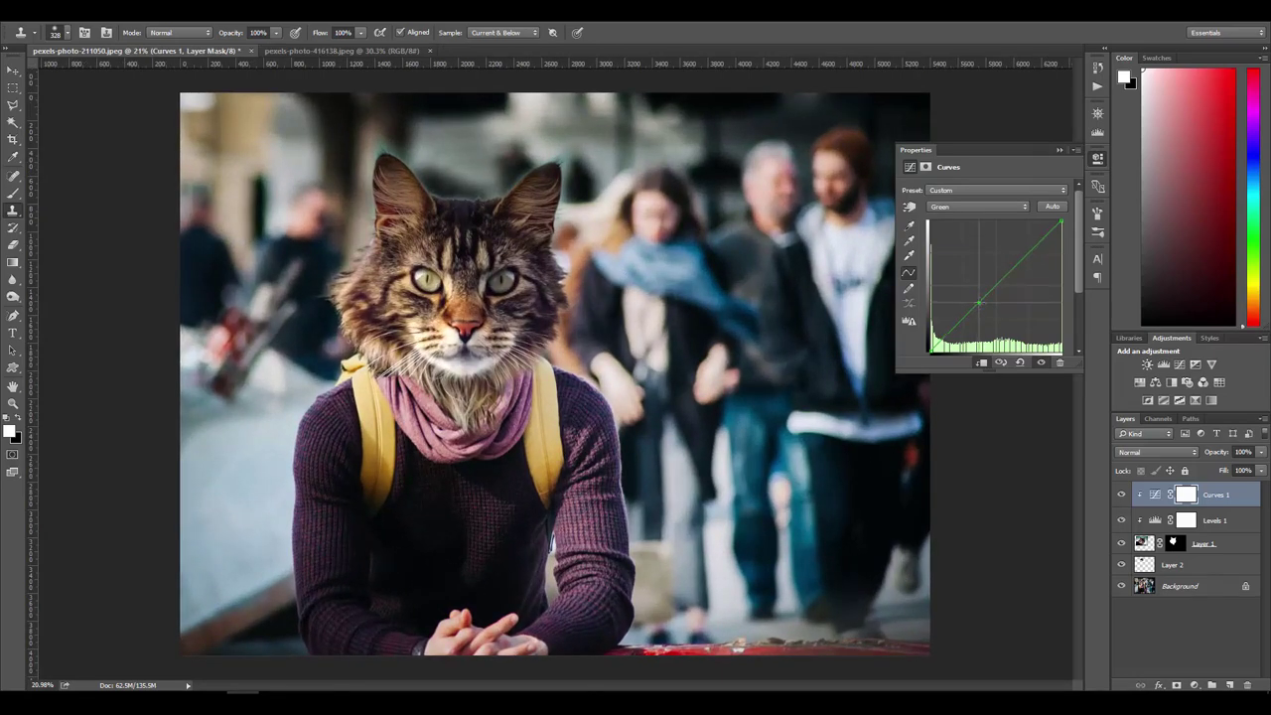
left_click_drag(979, 302, 980, 304)
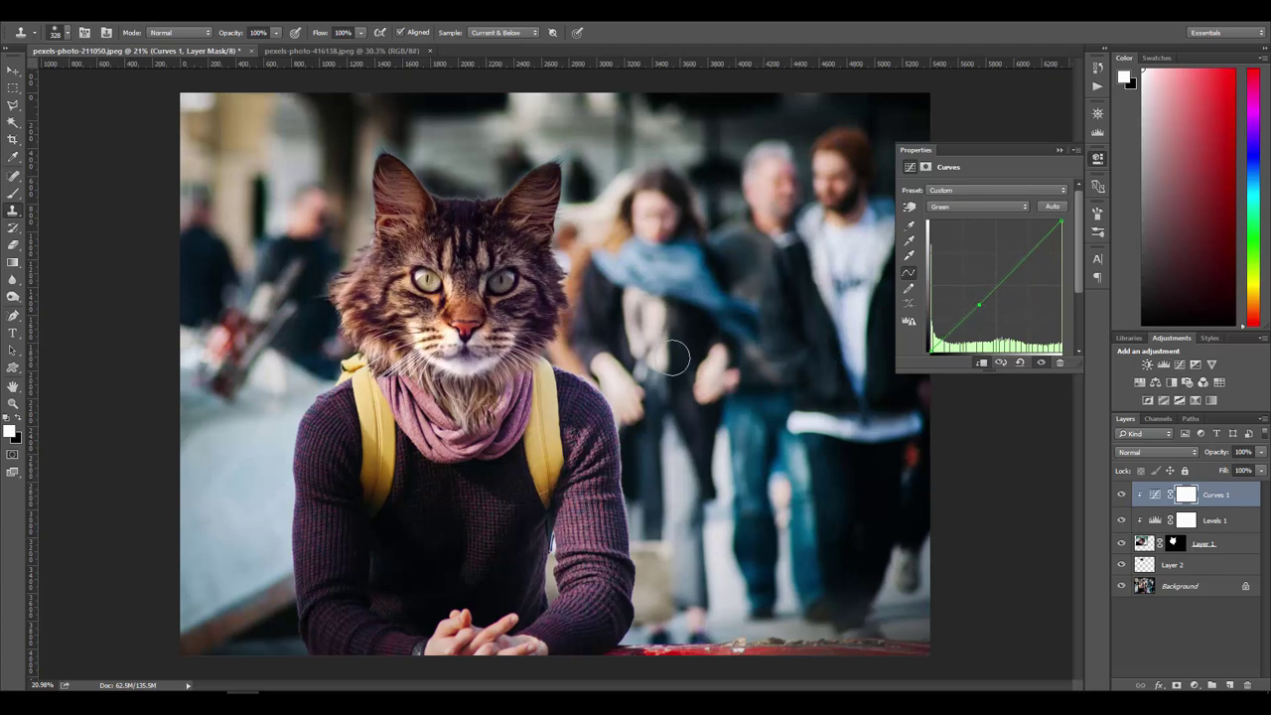
scroll(635, 388, "down", 3)
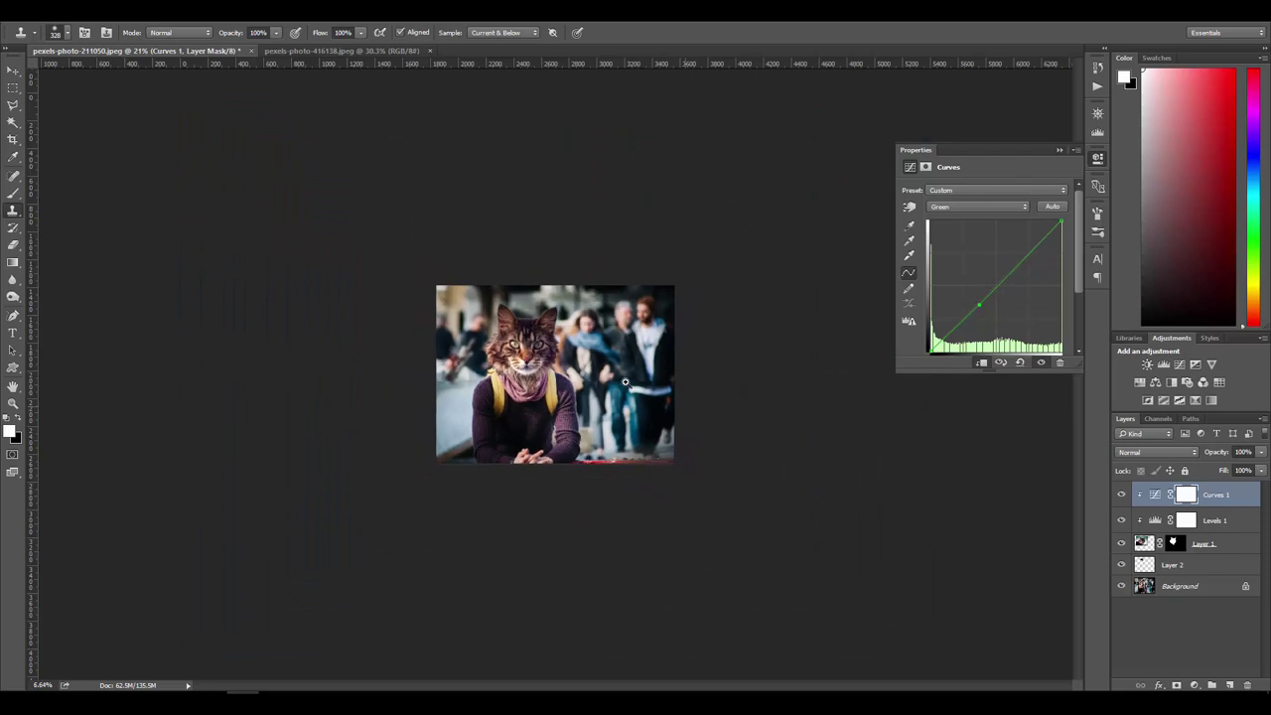
scroll(635, 387, "up", 3)
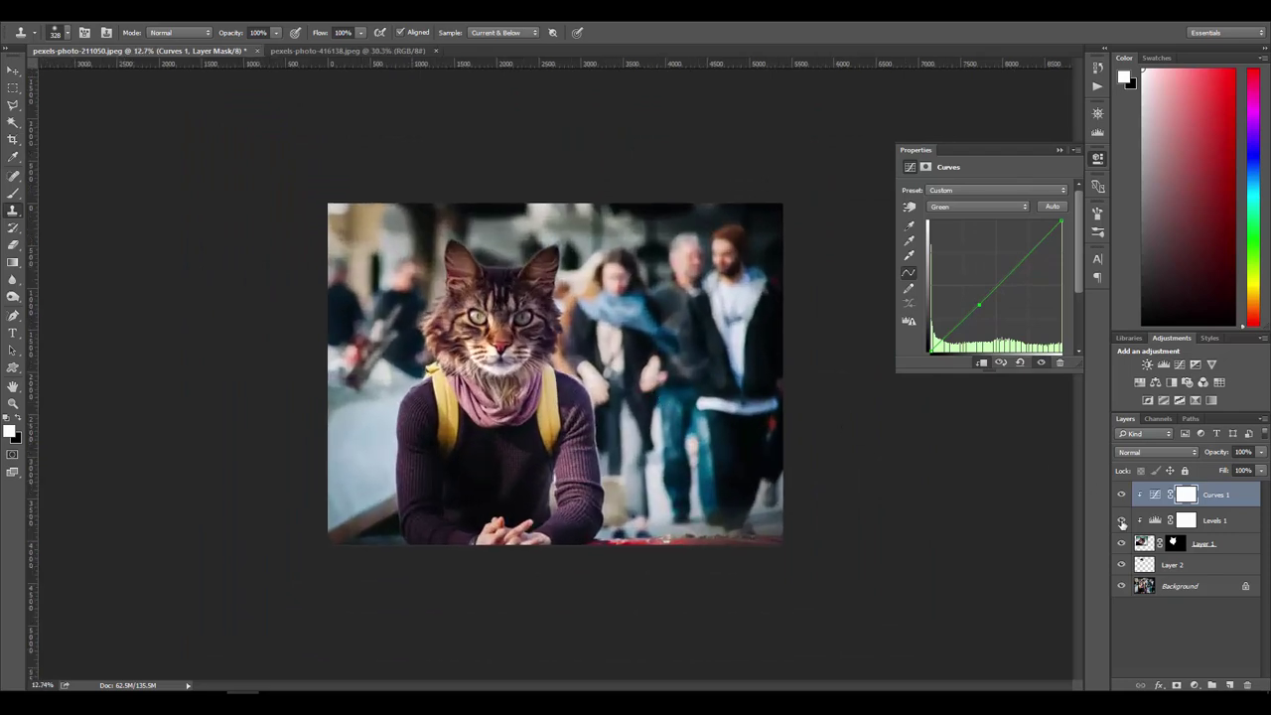
Step: Brighten the cat head's midtones by setting the Levels 1 midtone input to 1.16
left_click(1185, 522)
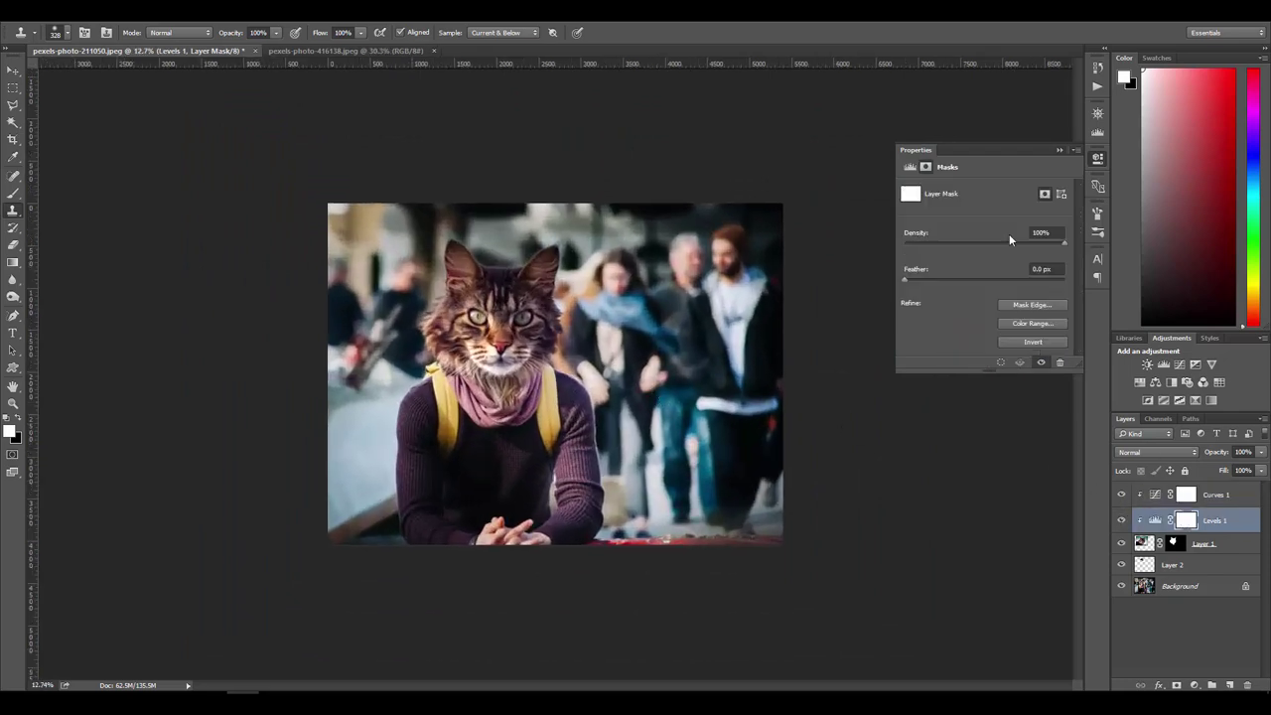
left_click(1155, 520)
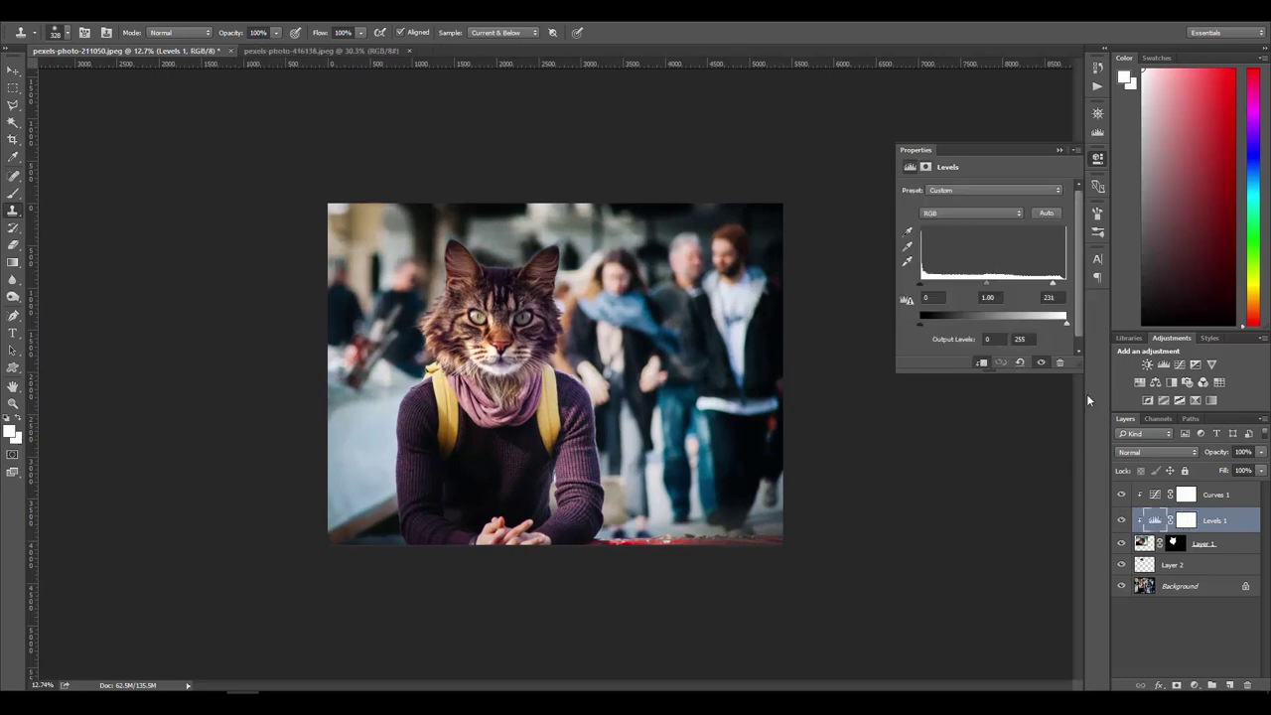
left_click_drag(991, 283, 979, 284)
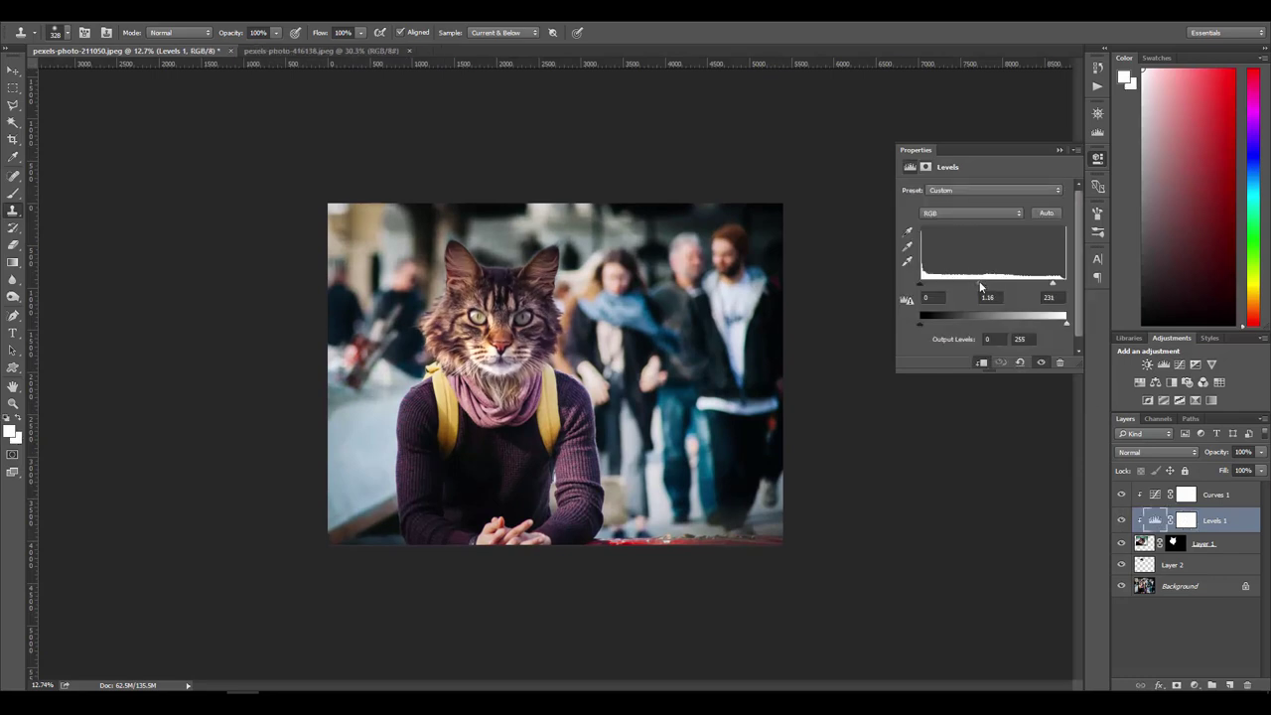
left_click(1059, 149)
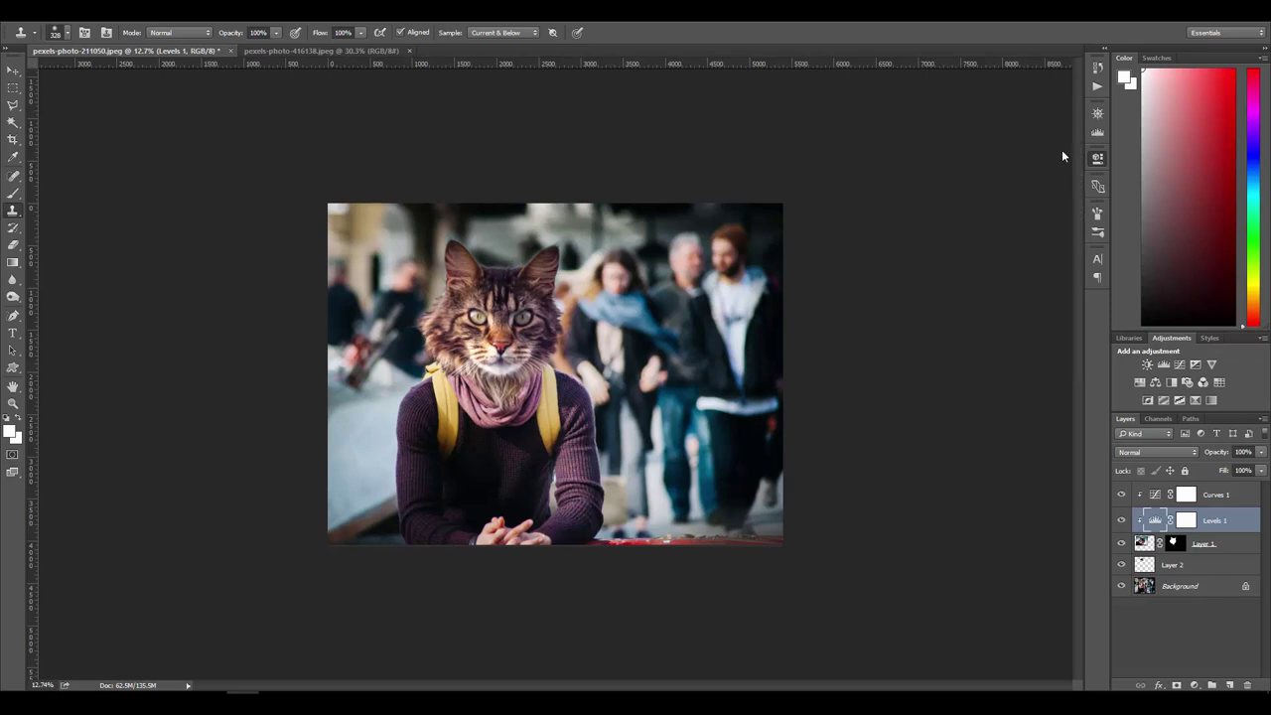
Step: Add an unclipped Curves adjustment layer above all layers and raise the Green channel's midtones to tint the whole composite
key("ctrl+plus")
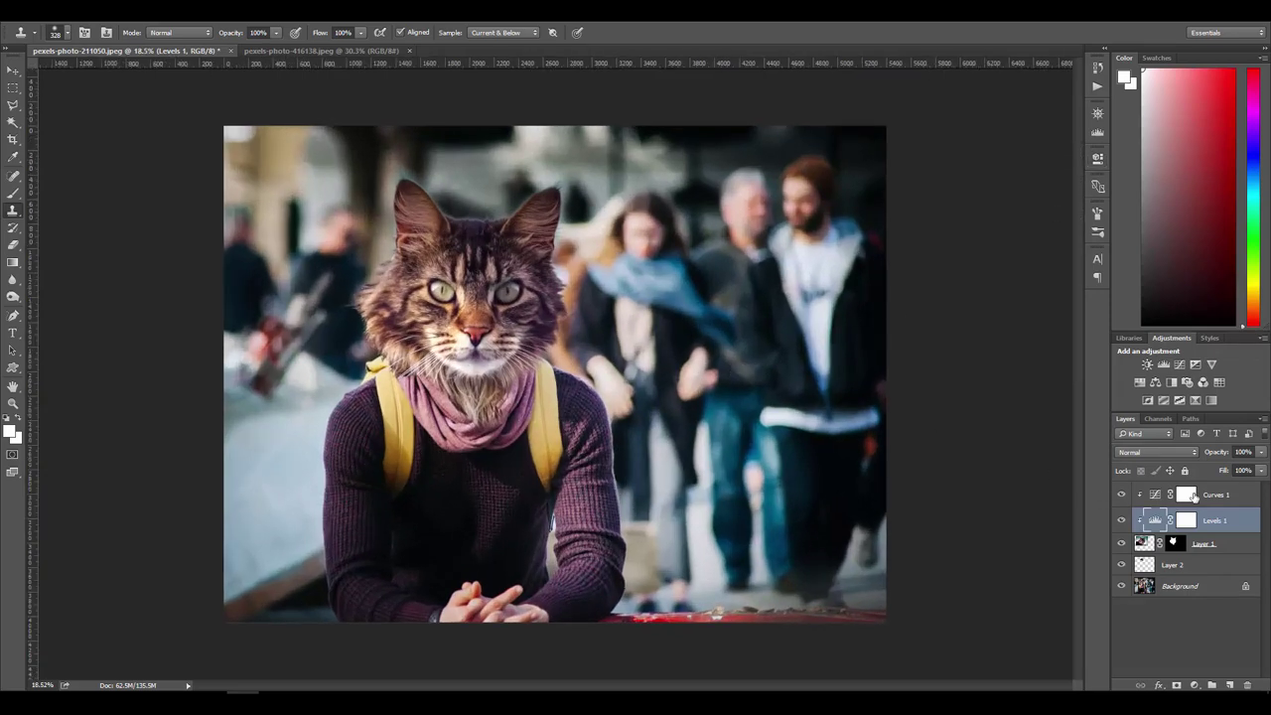
left_click(1221, 496)
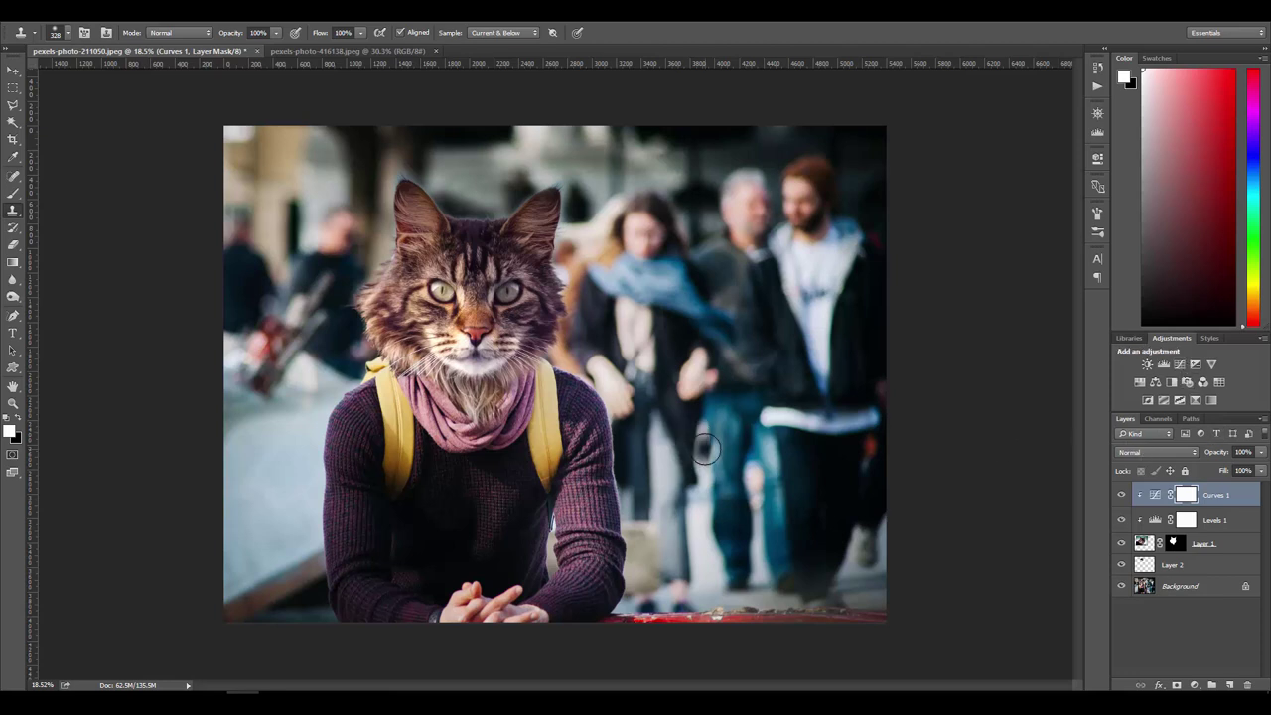
left_click(1179, 366)
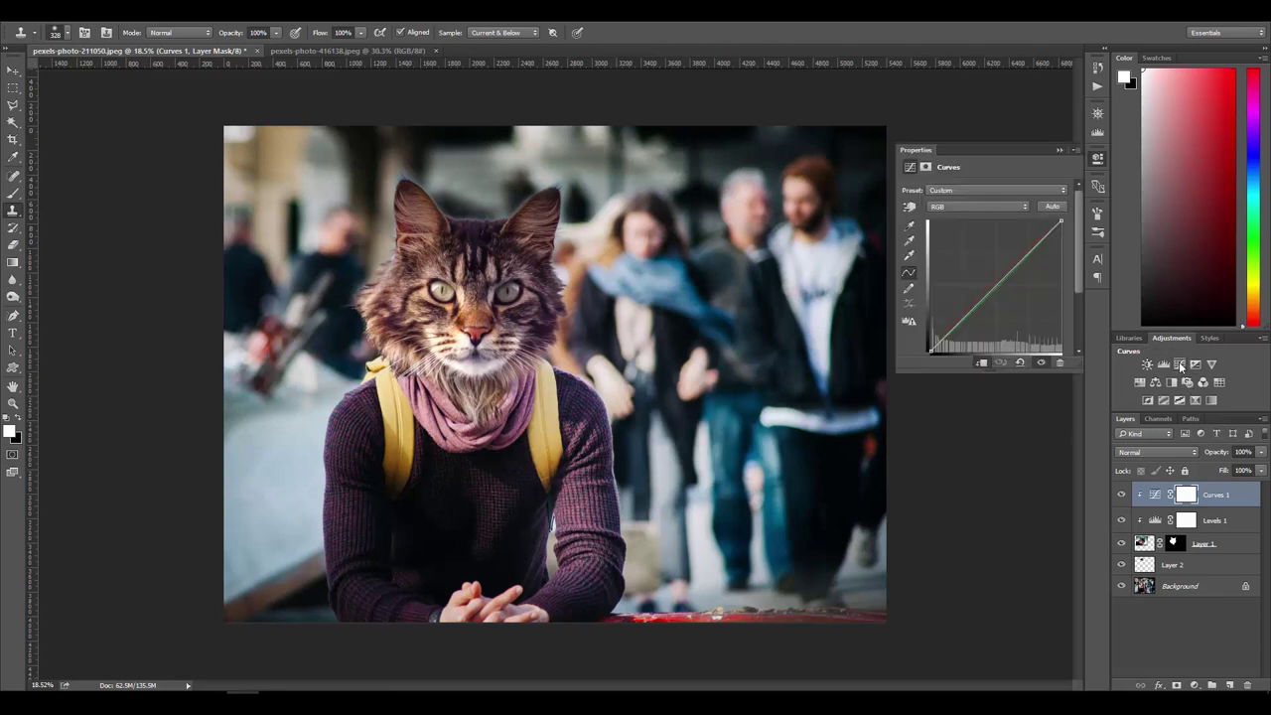
left_click(959, 206)
left_click(944, 233)
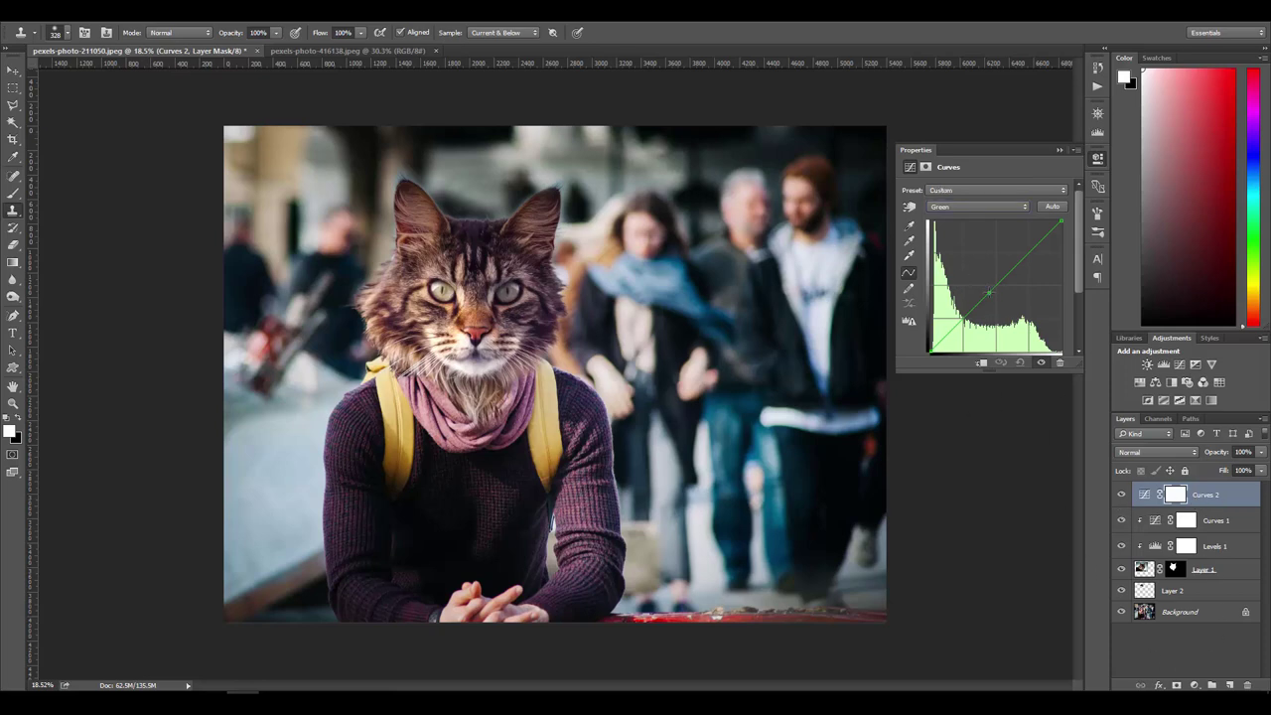
left_click_drag(989, 292, 983, 287)
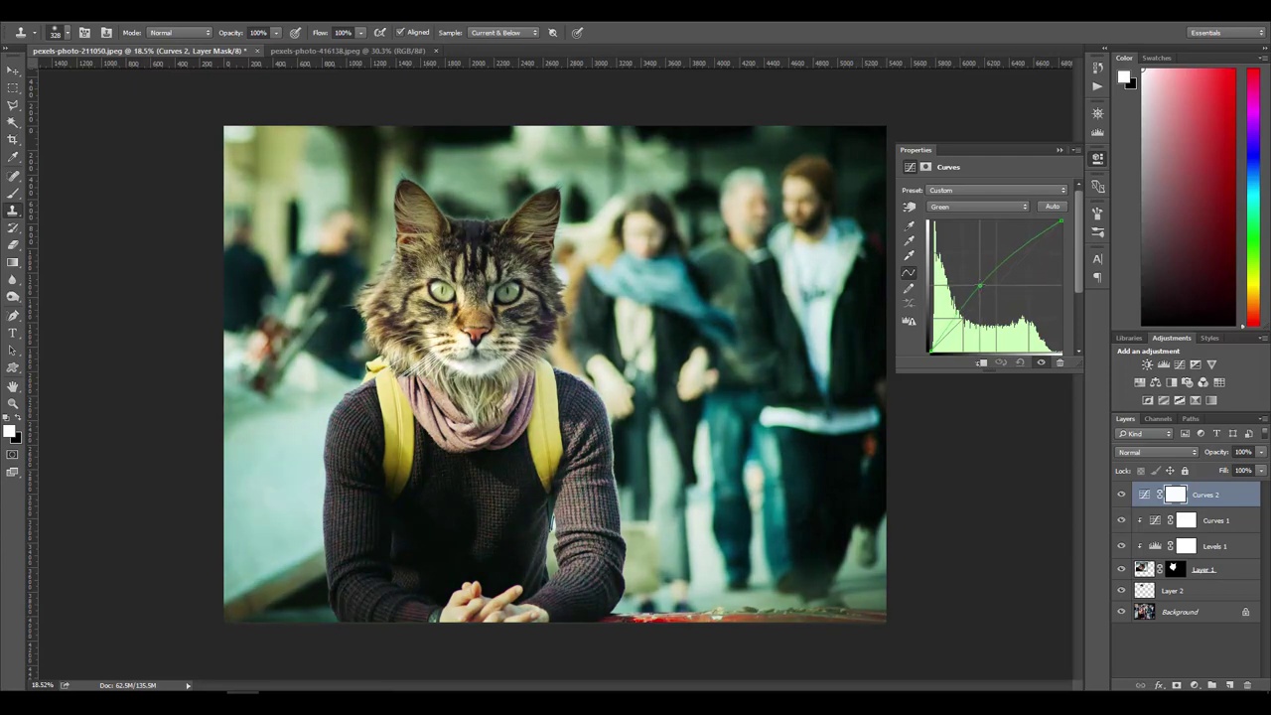
key("ctrl+minus")
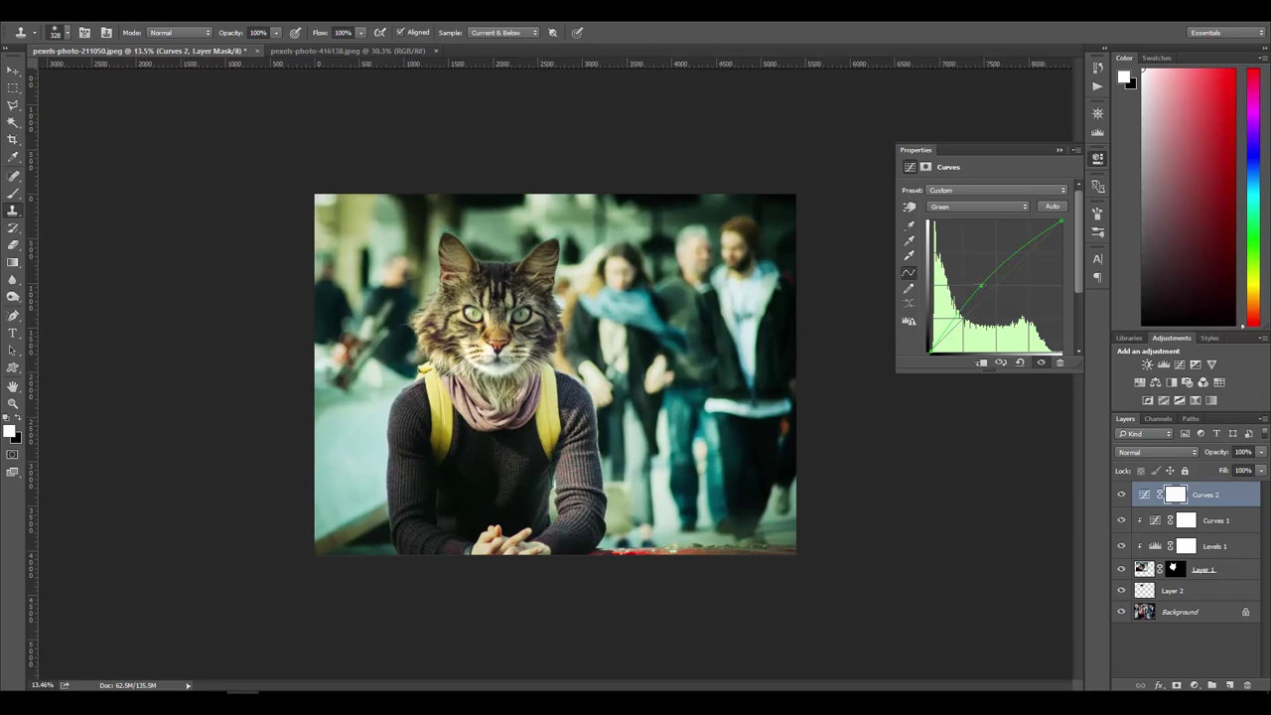
left_click_drag(981, 286, 980, 286)
Step: Examine the green color grade across the whole composite at several zoom levels
key("ctrl+minus")
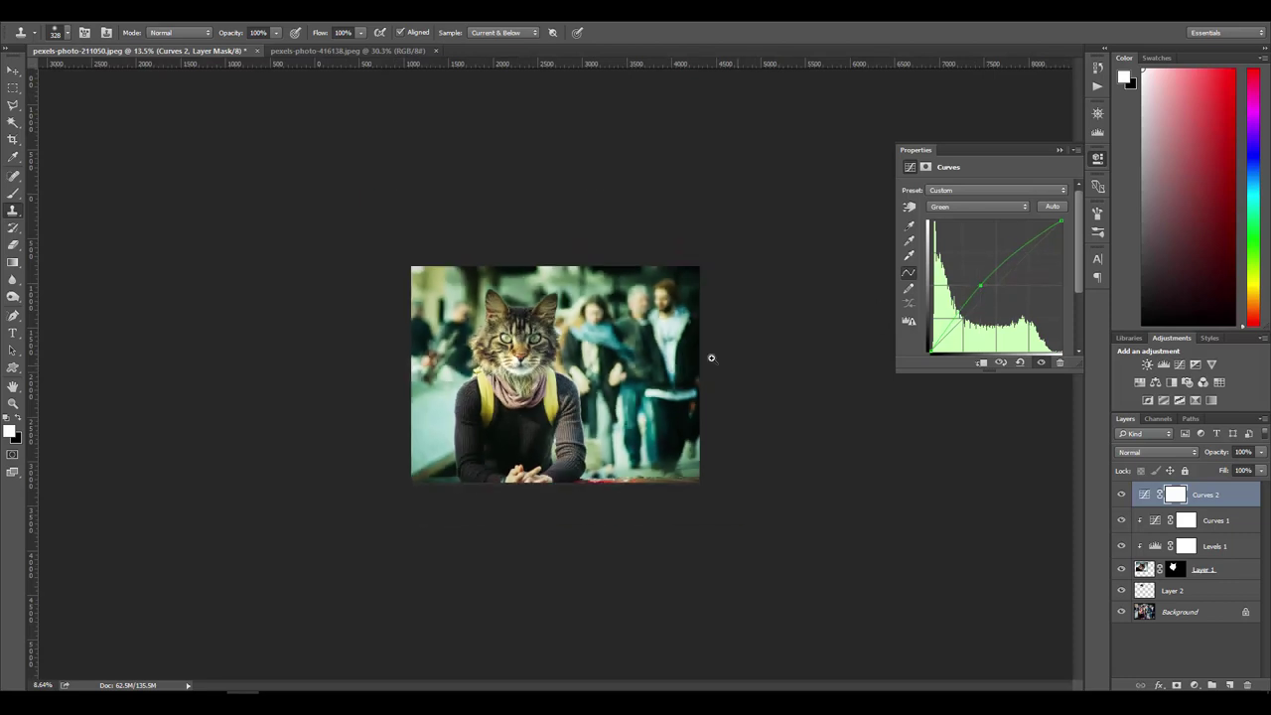
key("ctrl+plus")
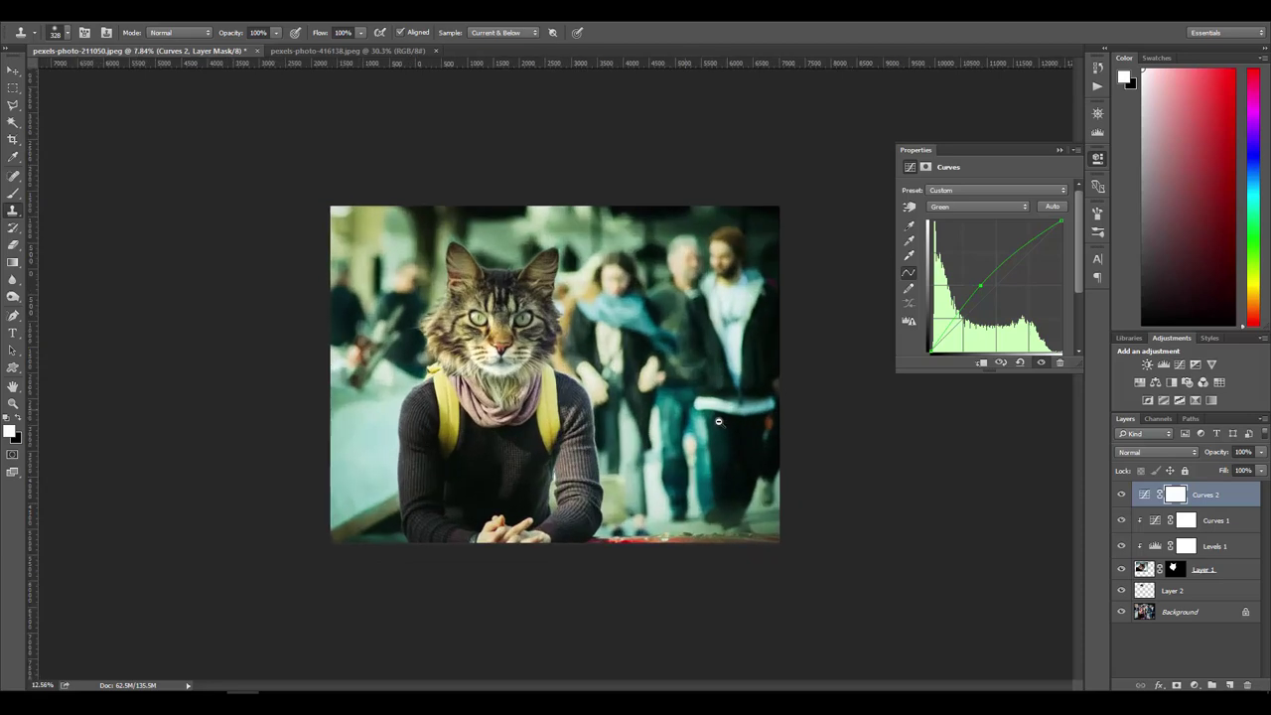
key("ctrl+plus")
key("ctrl+minus")
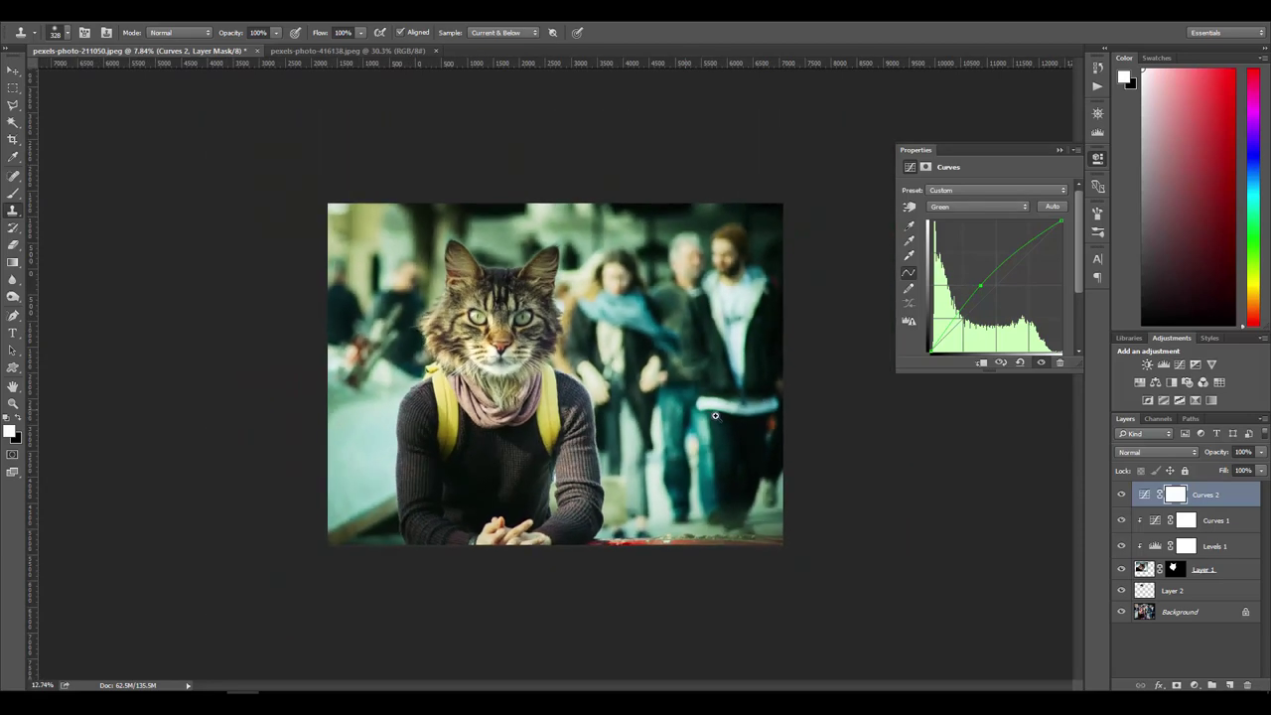
key("ctrl+minus")
key("ctrl+plus")
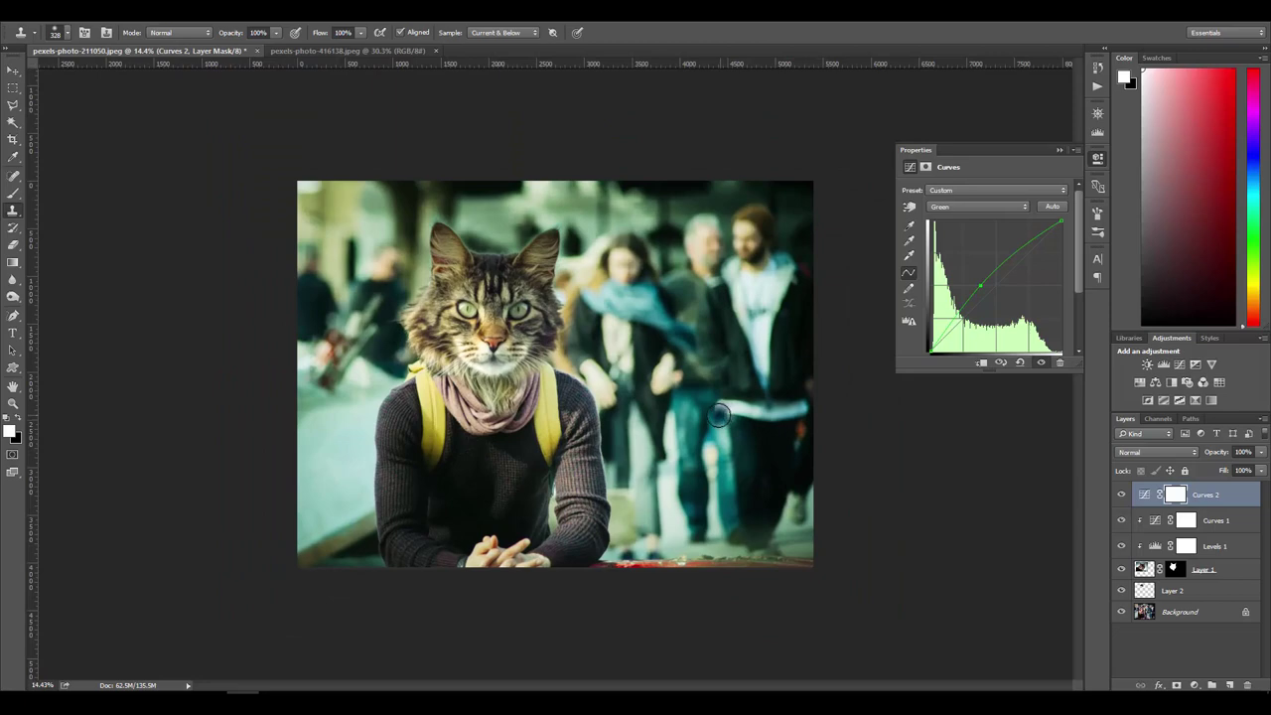
key("ctrl+plus")
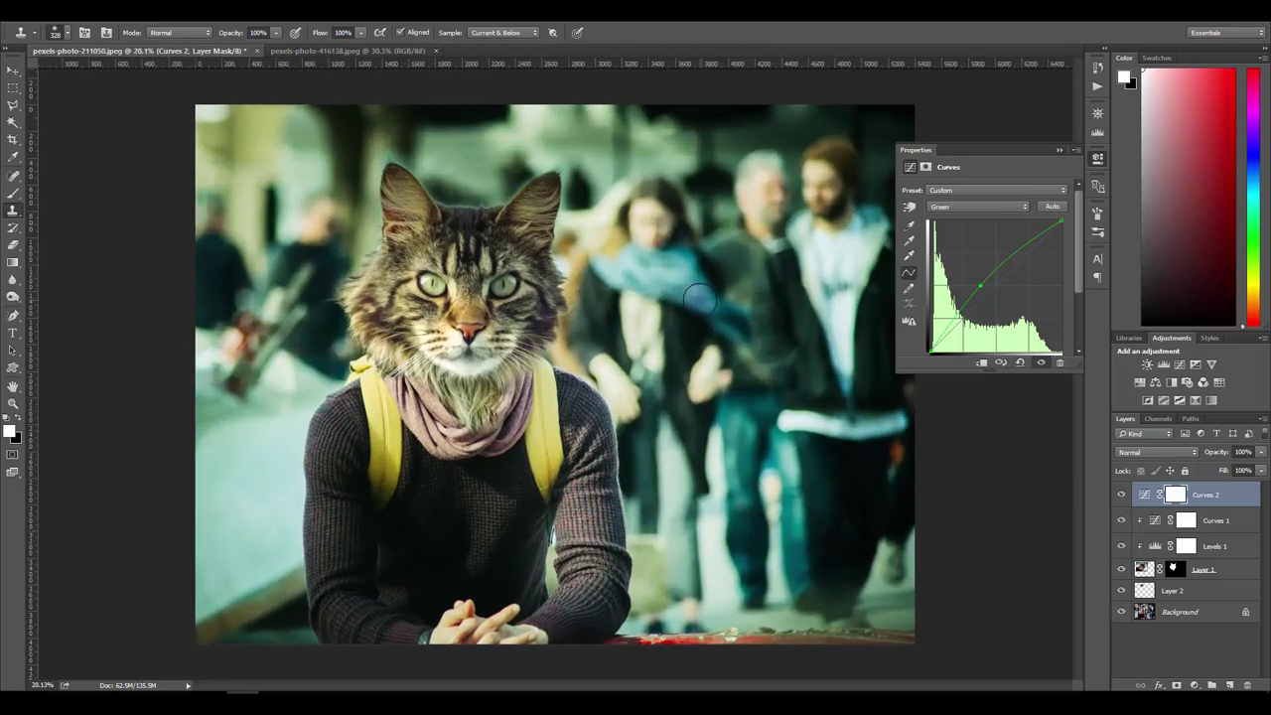
key("ctrl+minus")
key("ctrl+plus")
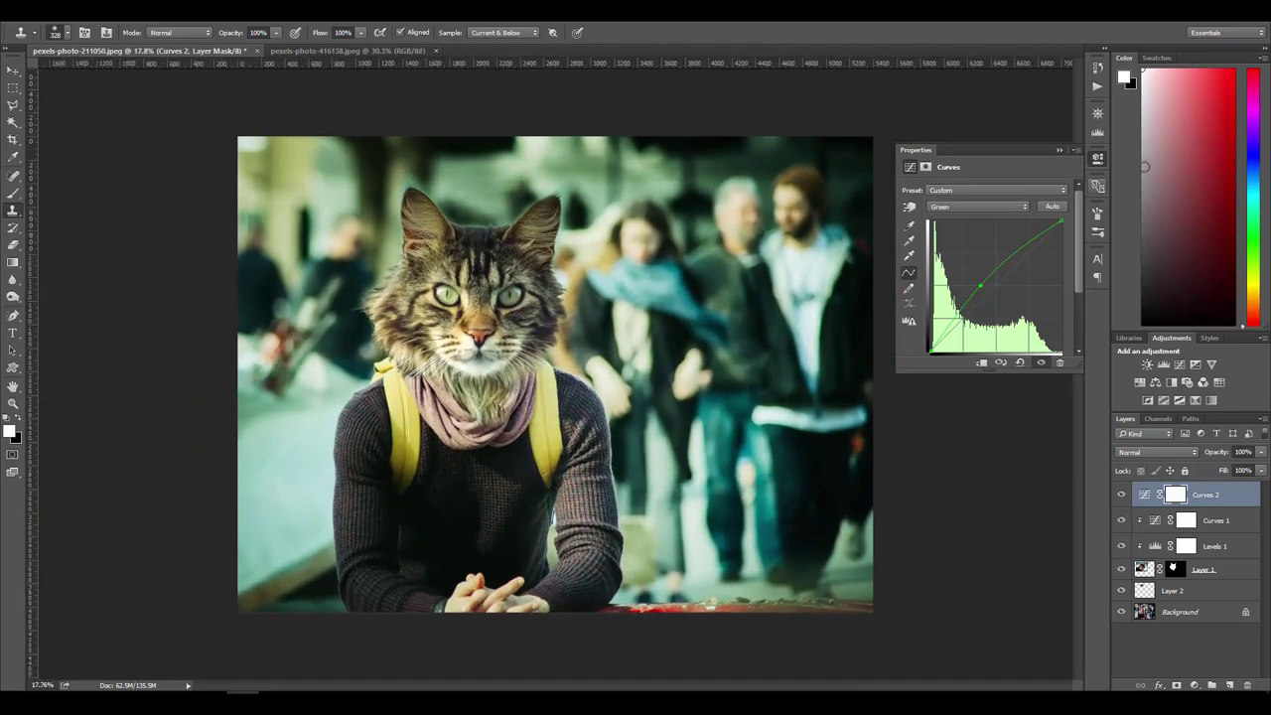
left_click(1059, 150)
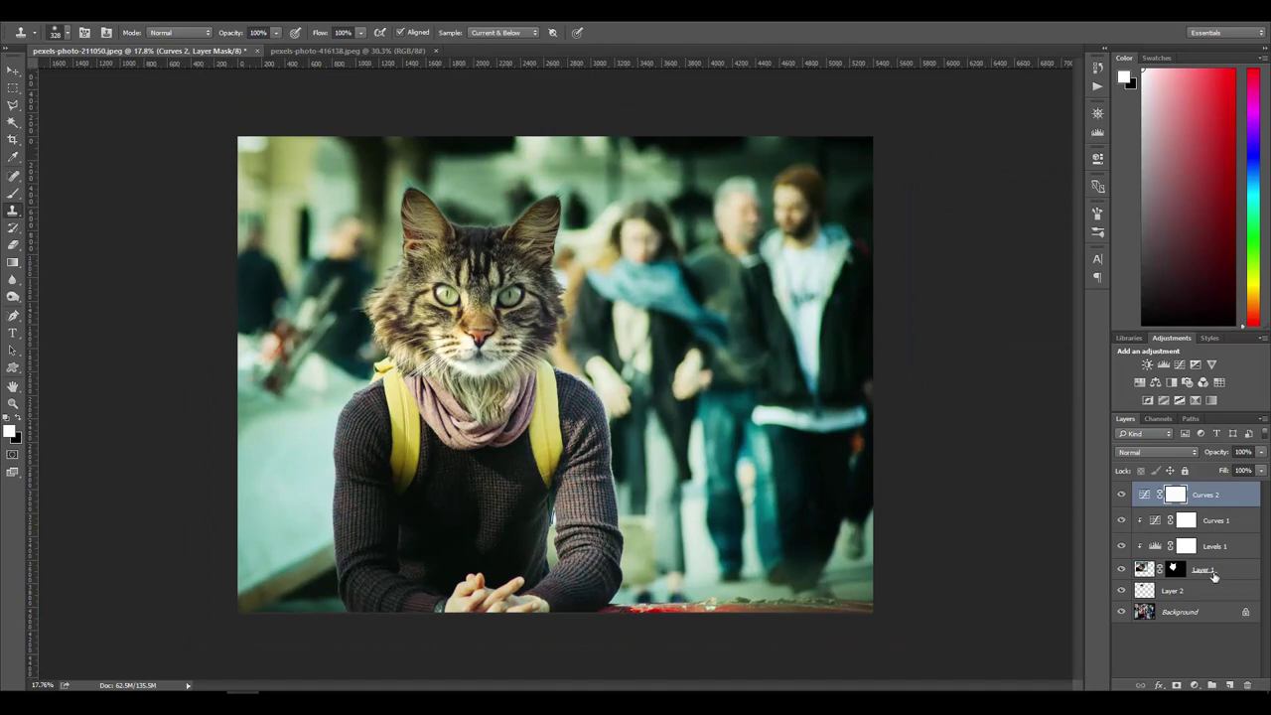
Step: Duplicate Layer 1 and move the lower cat head over the people walking in the background
left_click(1210, 571)
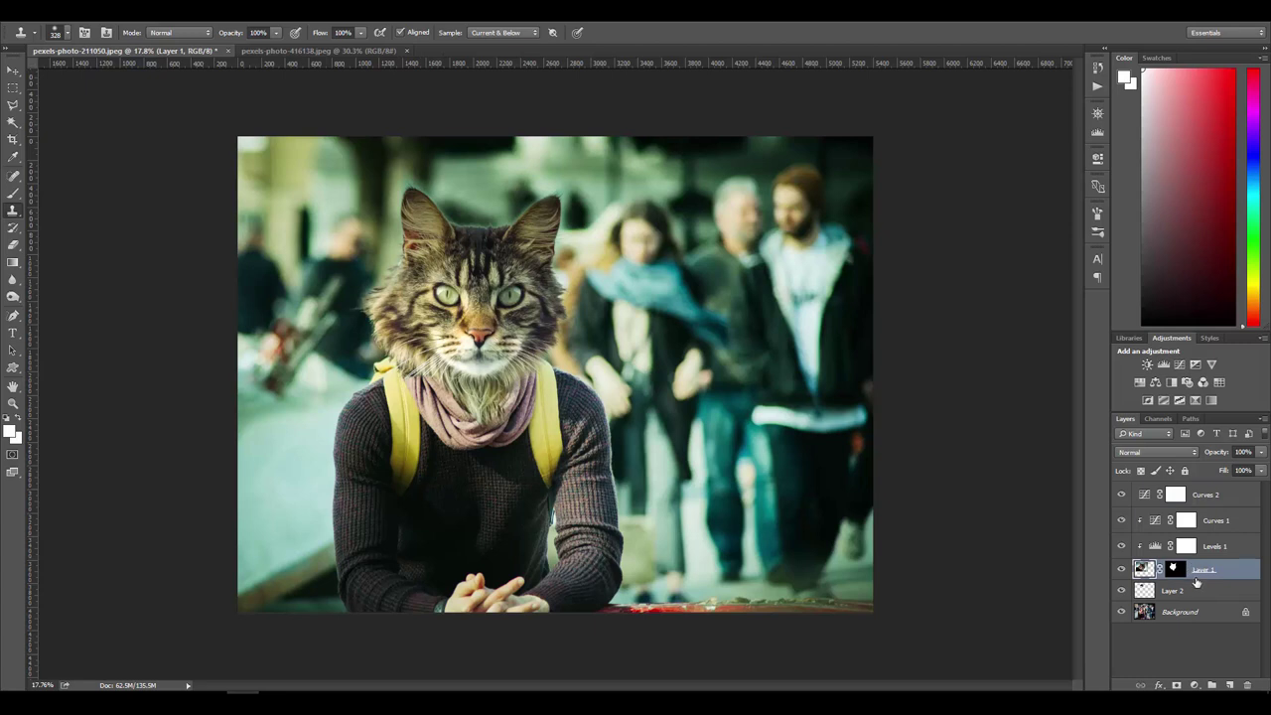
key("ctrl+j")
left_click(1202, 591)
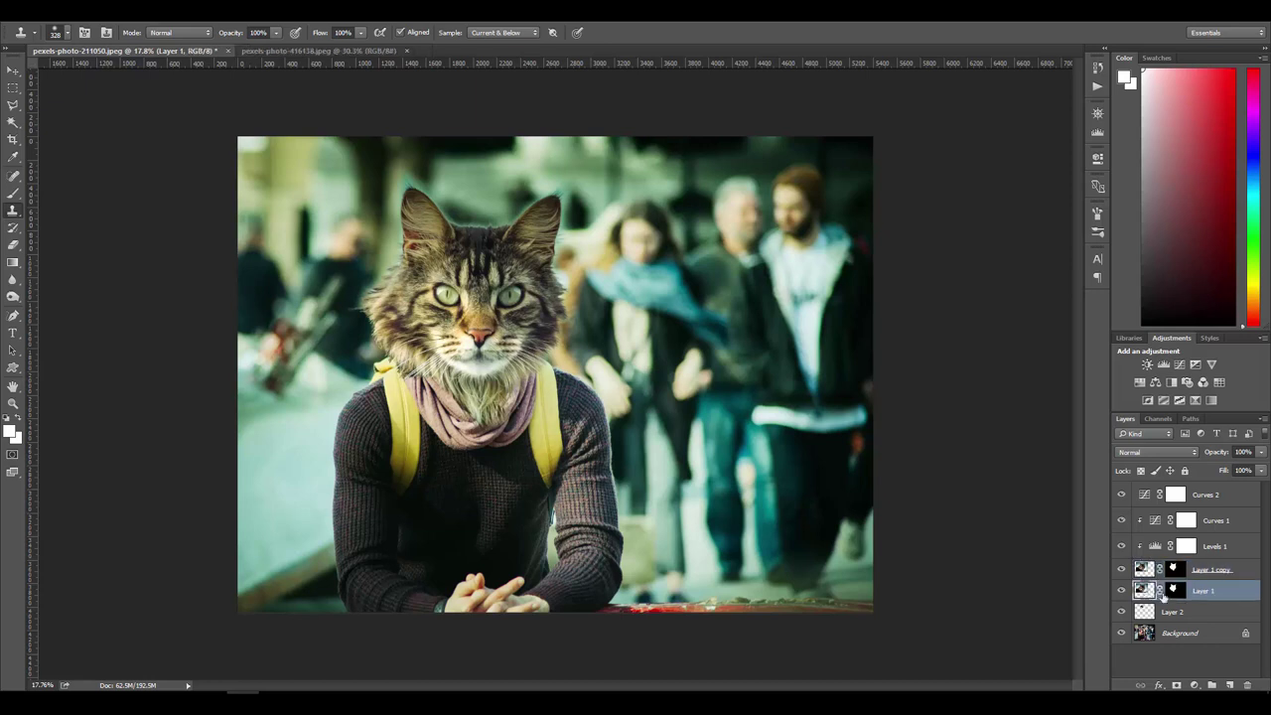
key("v")
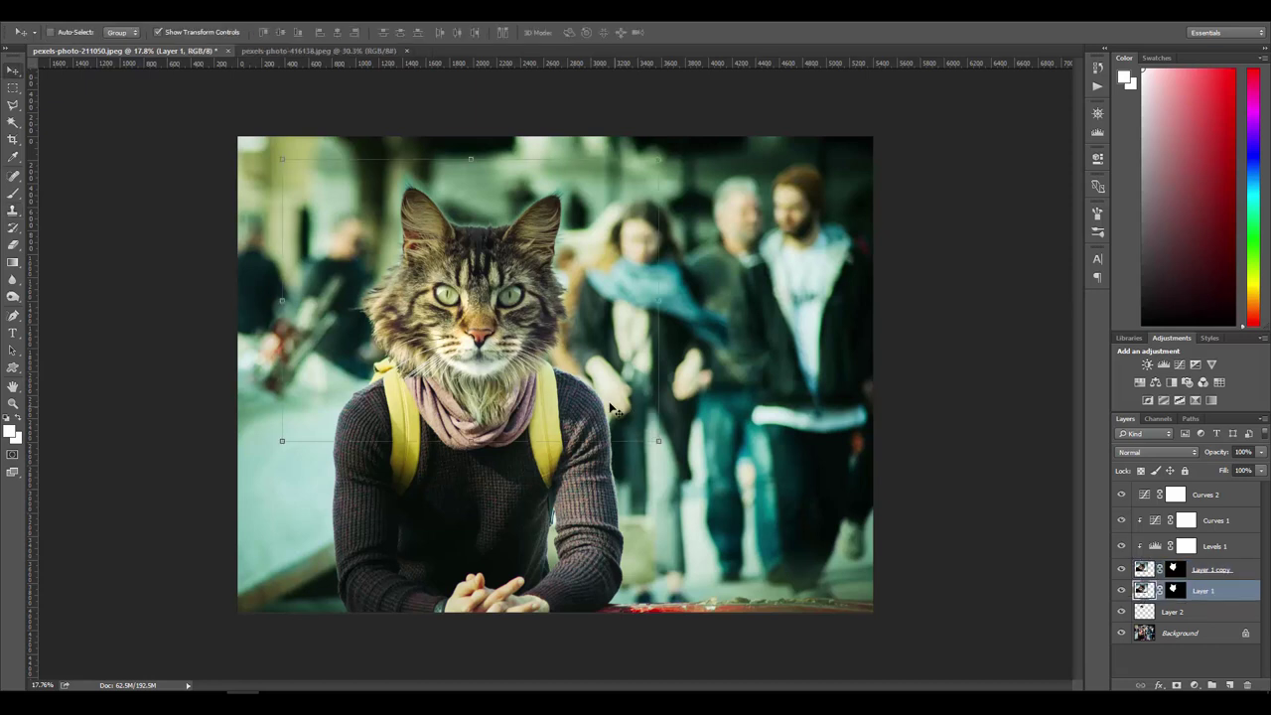
left_click_drag(514, 334, 823, 321)
right_click(823, 321)
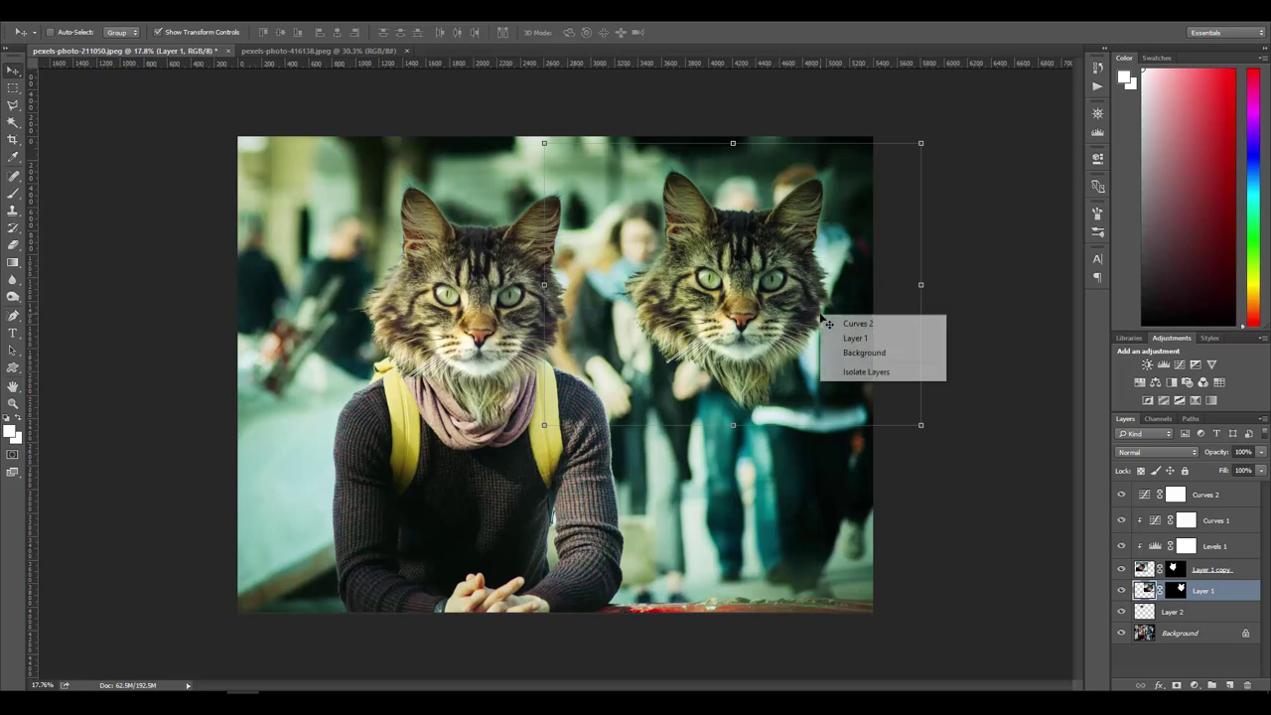
left_click(809, 314)
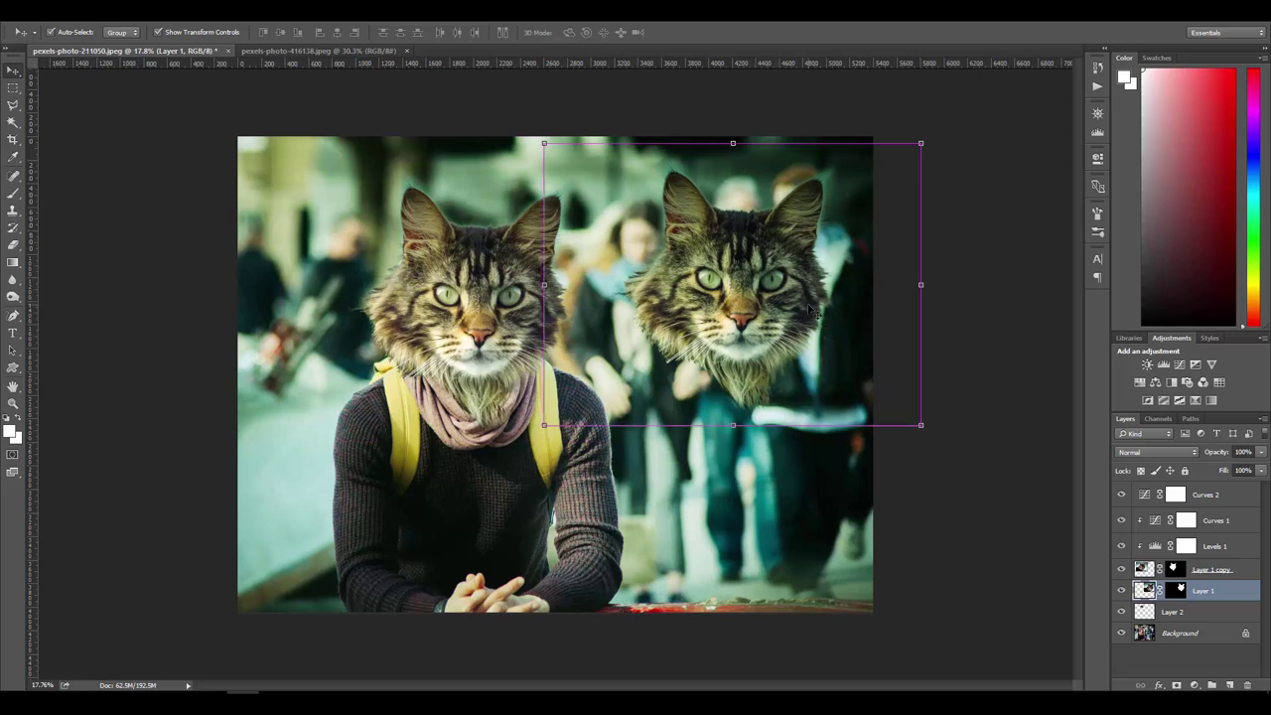
Step: Flip the second cat head horizontally, scale it to about 50%, and place it over the bearded man's head
key("ctrl+t")
right_click(809, 310)
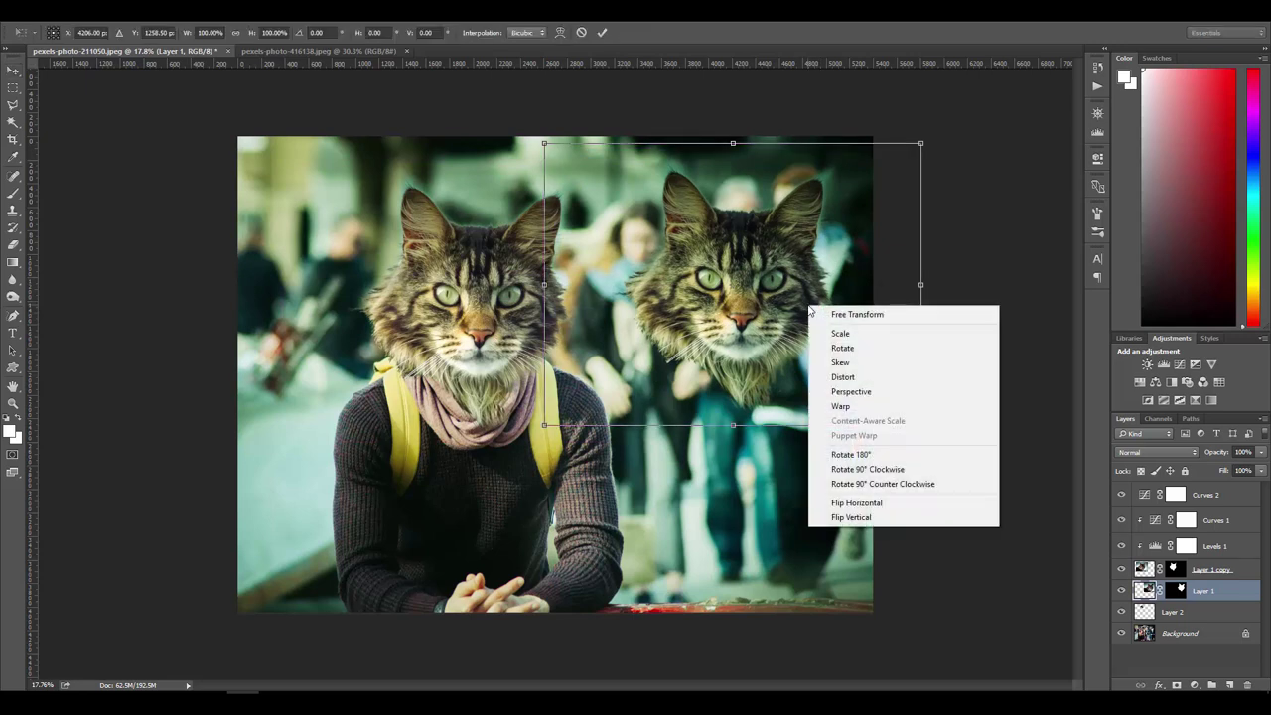
left_click(860, 504)
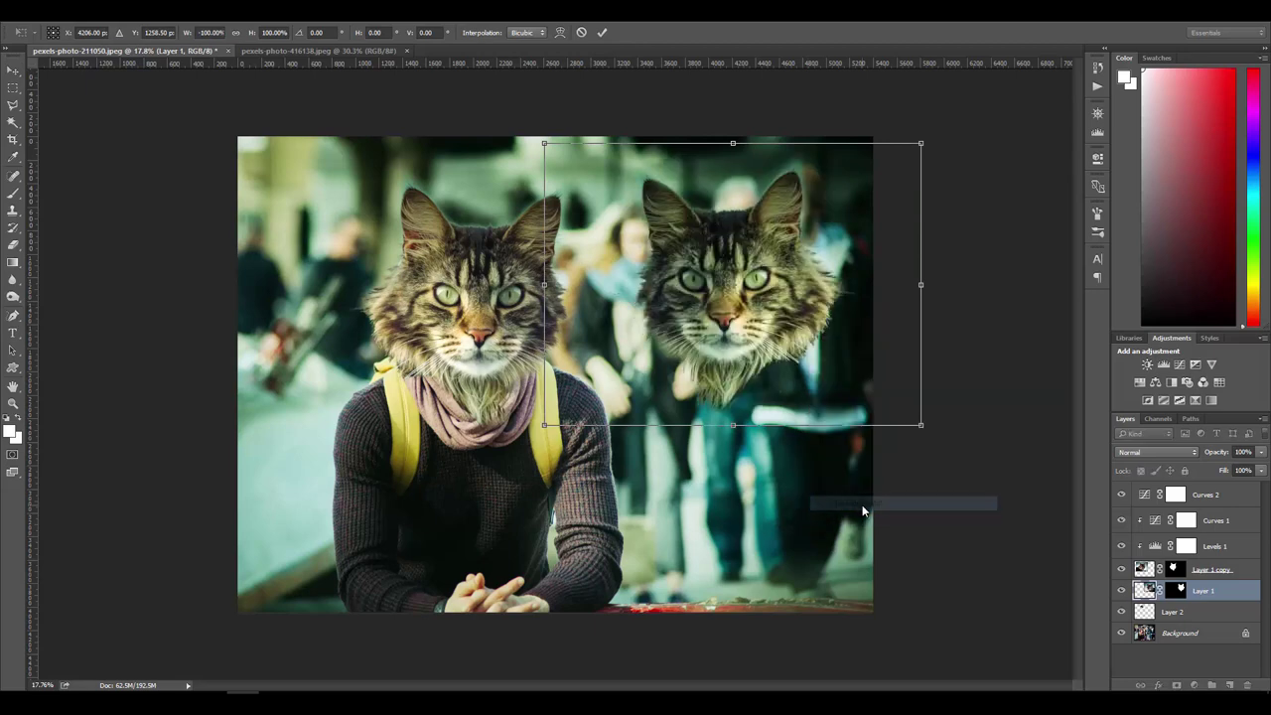
left_click_drag(846, 387, 864, 390)
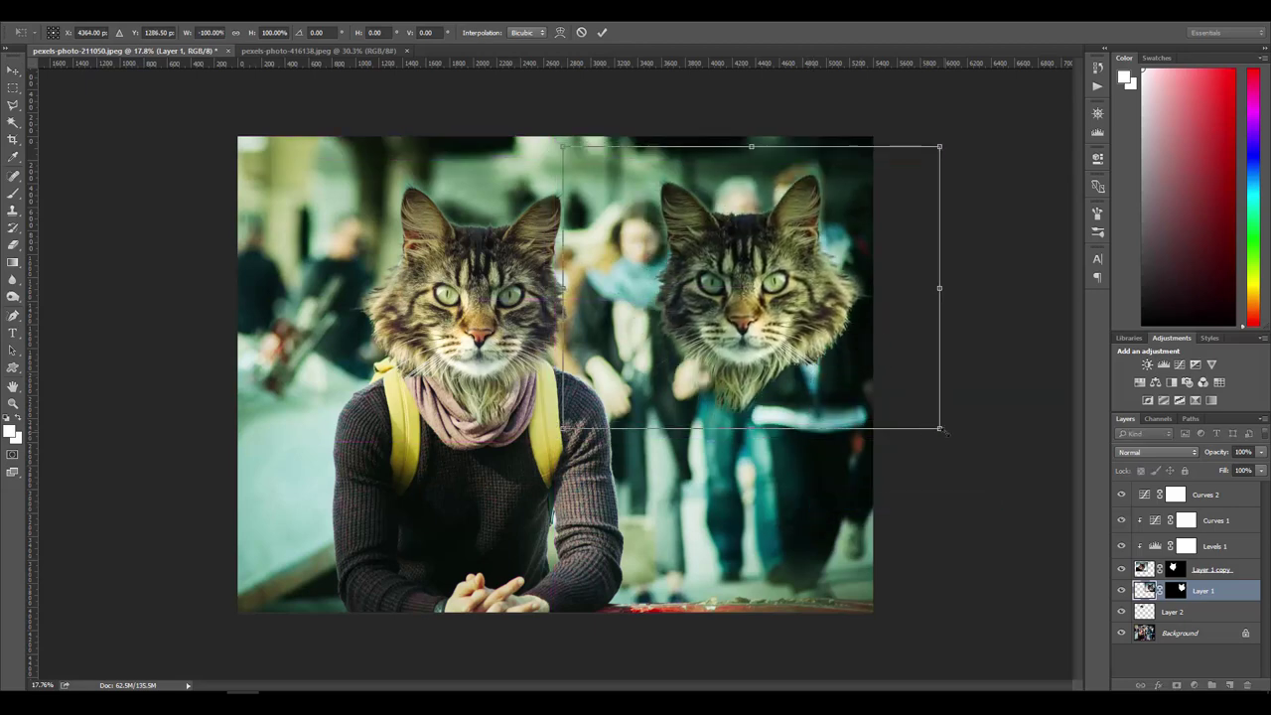
left_click_drag(941, 430, 856, 257)
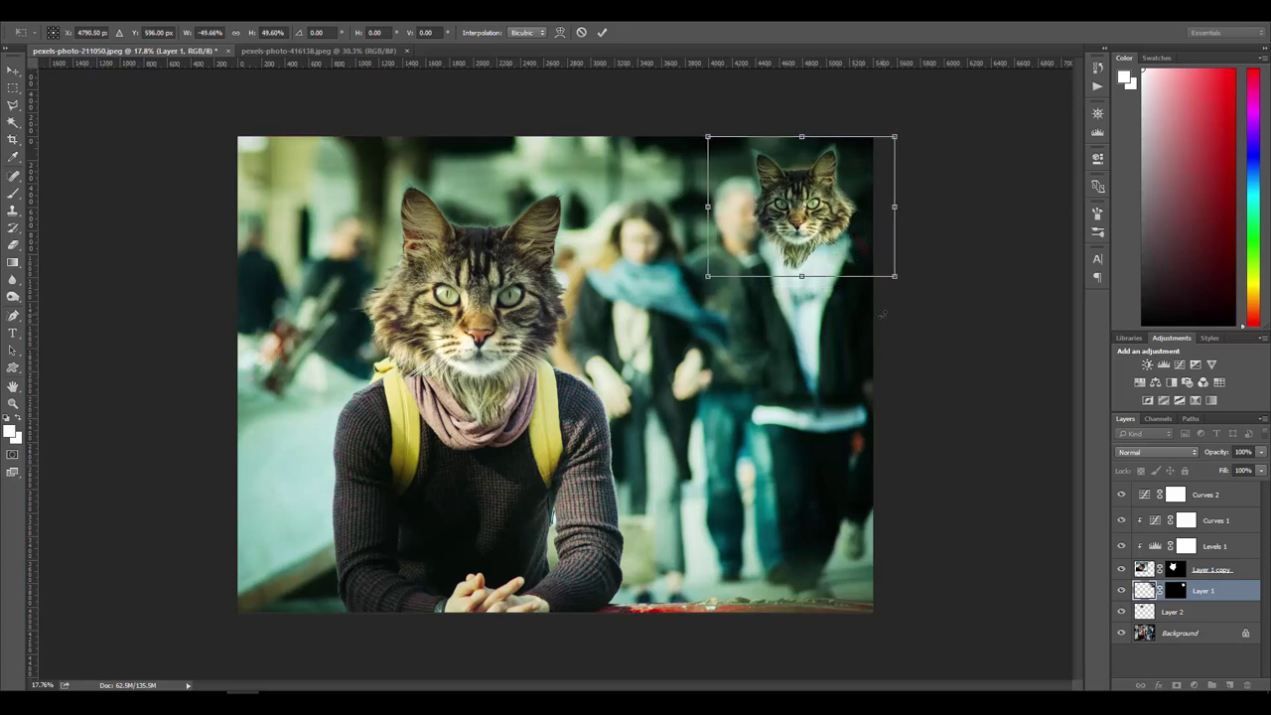
key("Return")
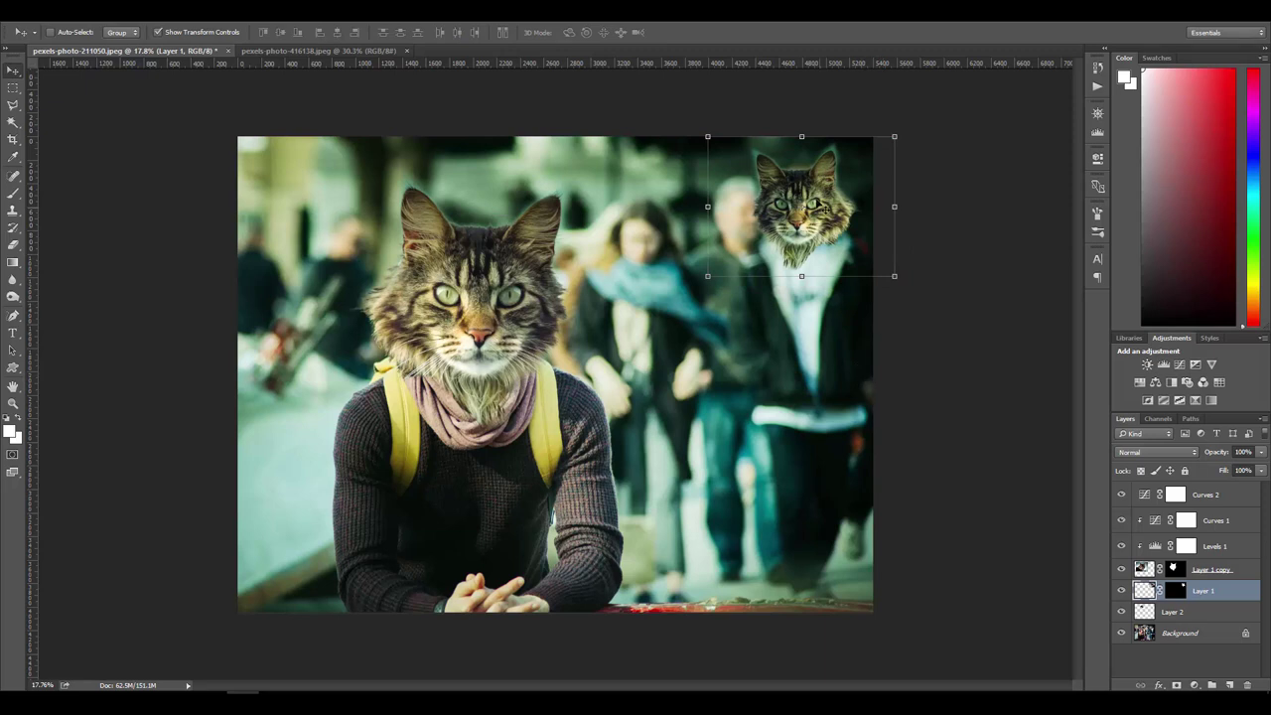
Step: Add a Levels adjustment layer above Layer 1, clip it to the small cat head, and set its midtones to 1.18
left_click(1197, 614)
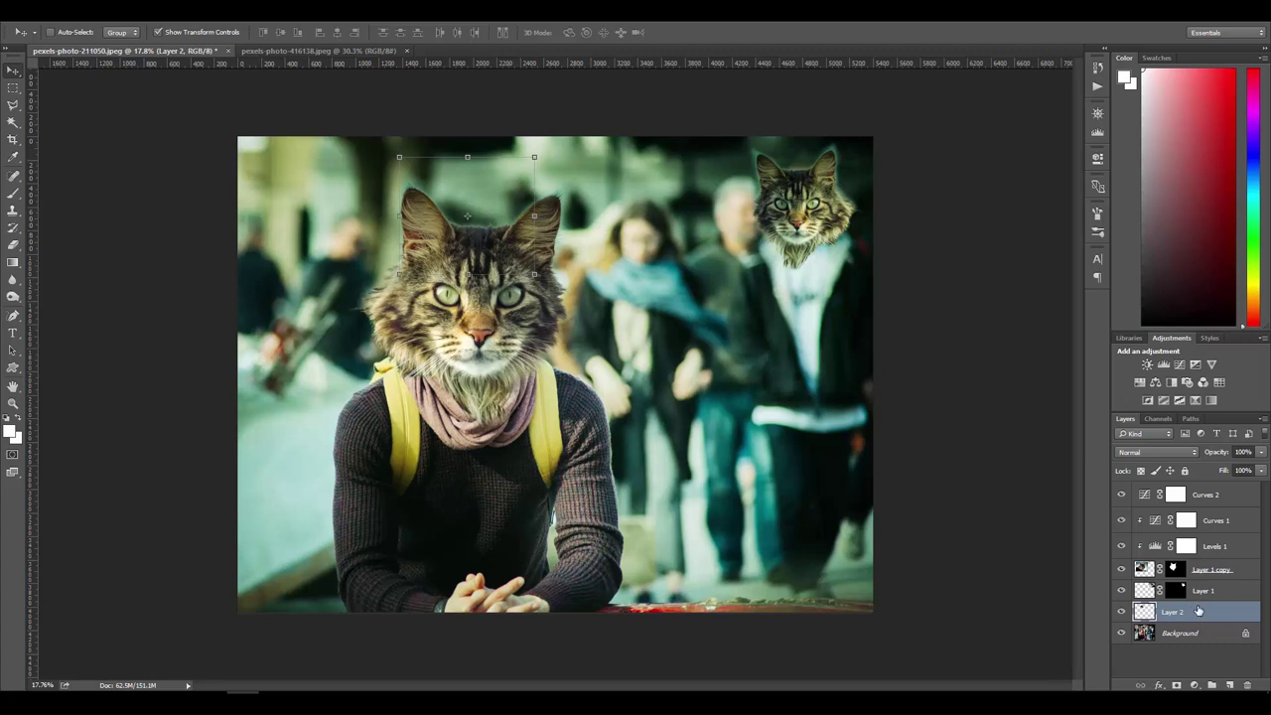
left_click(1195, 593)
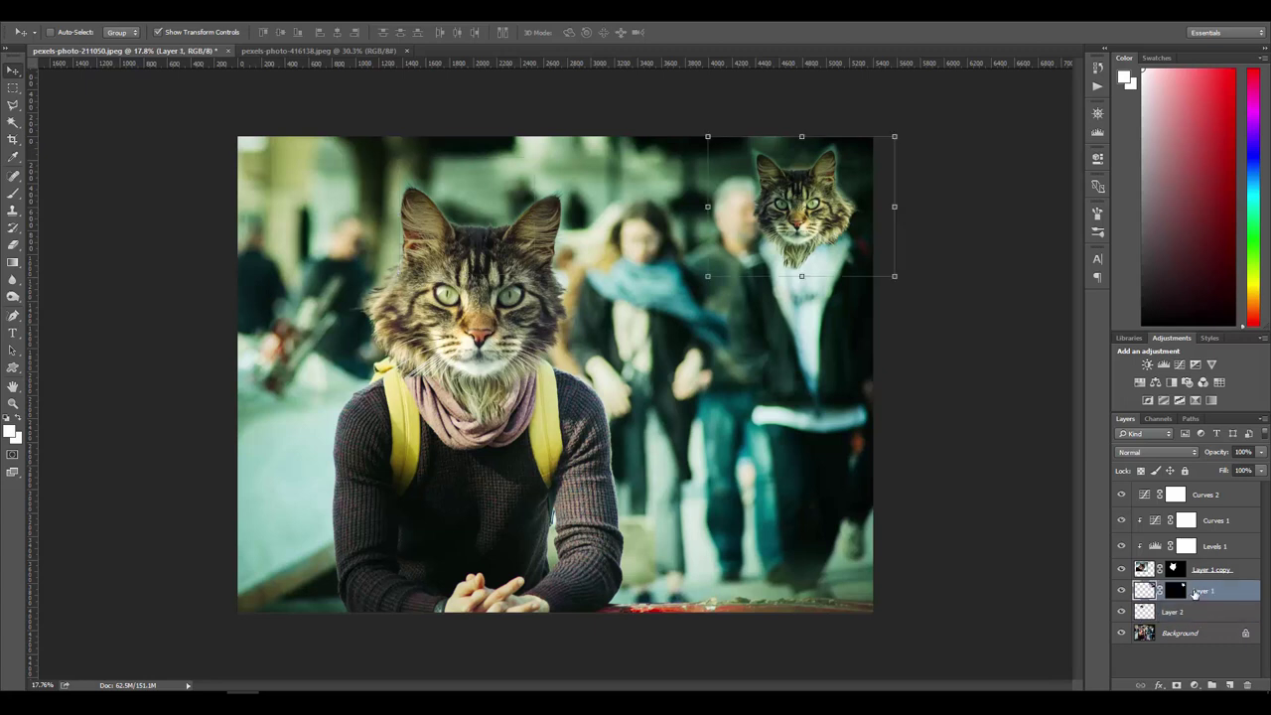
left_click(1163, 366)
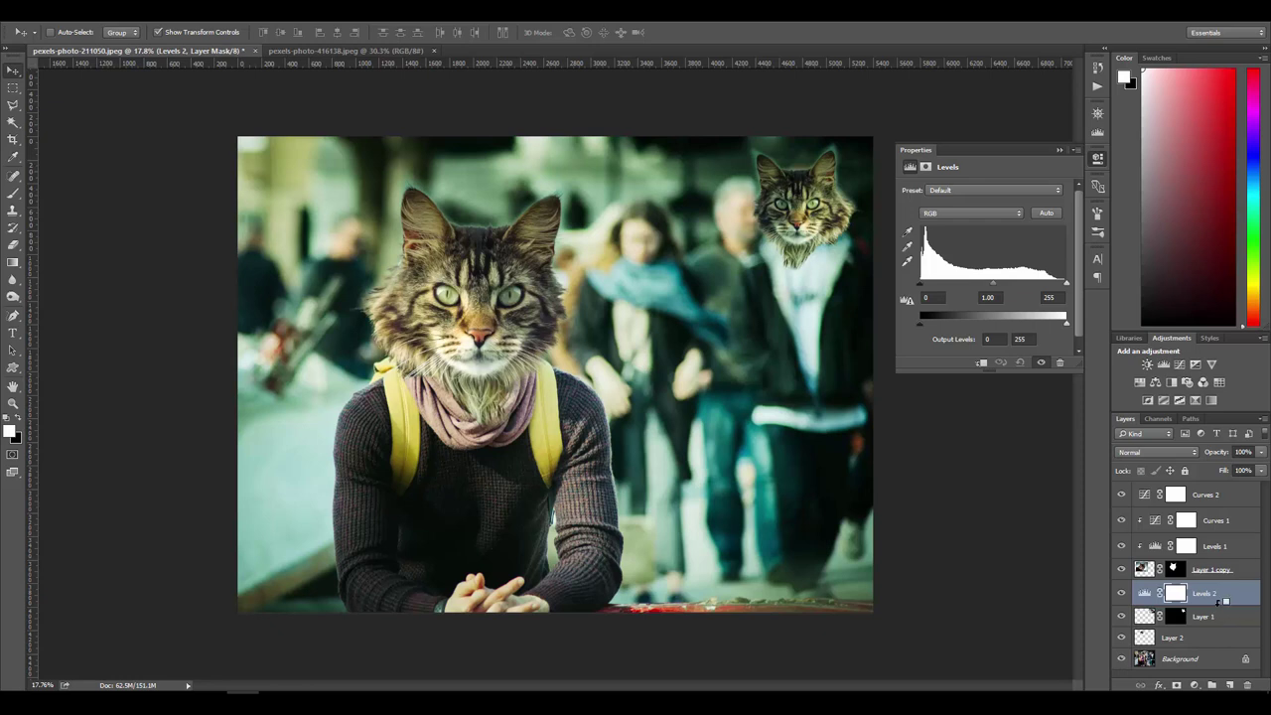
left_click(1221, 604, "alt")
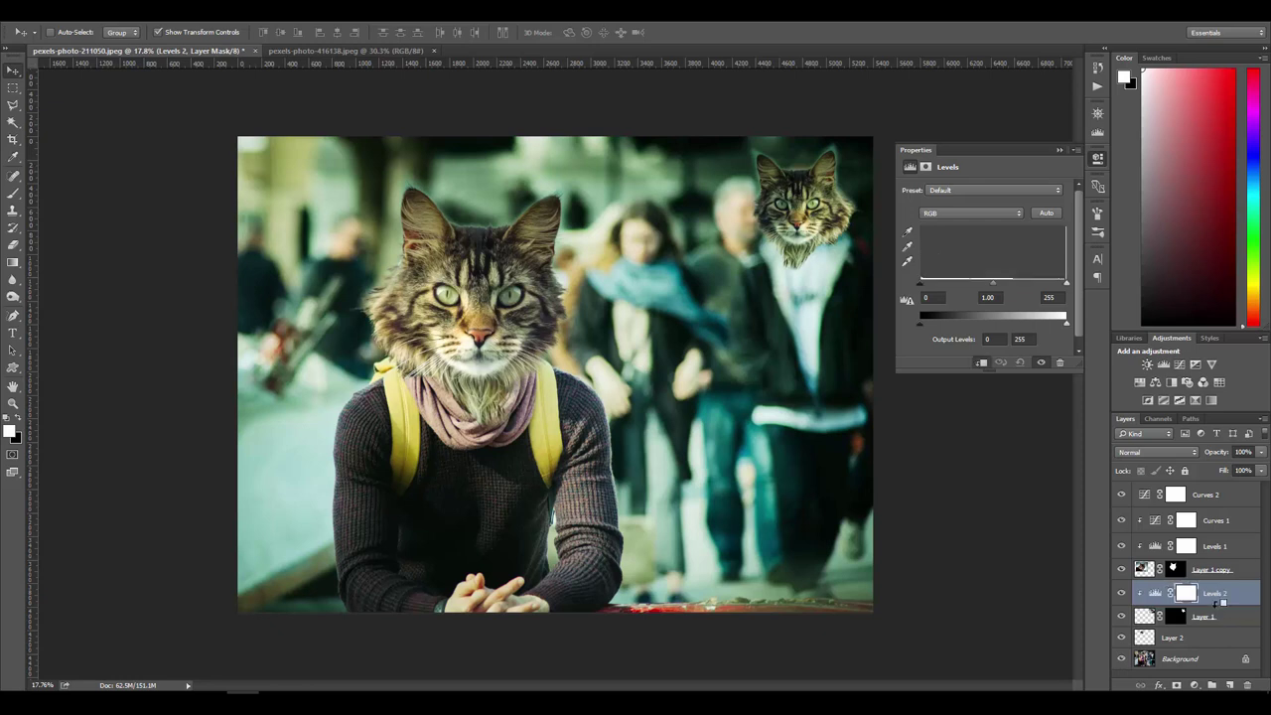
left_click(1155, 594)
left_click_drag(993, 282, 983, 282)
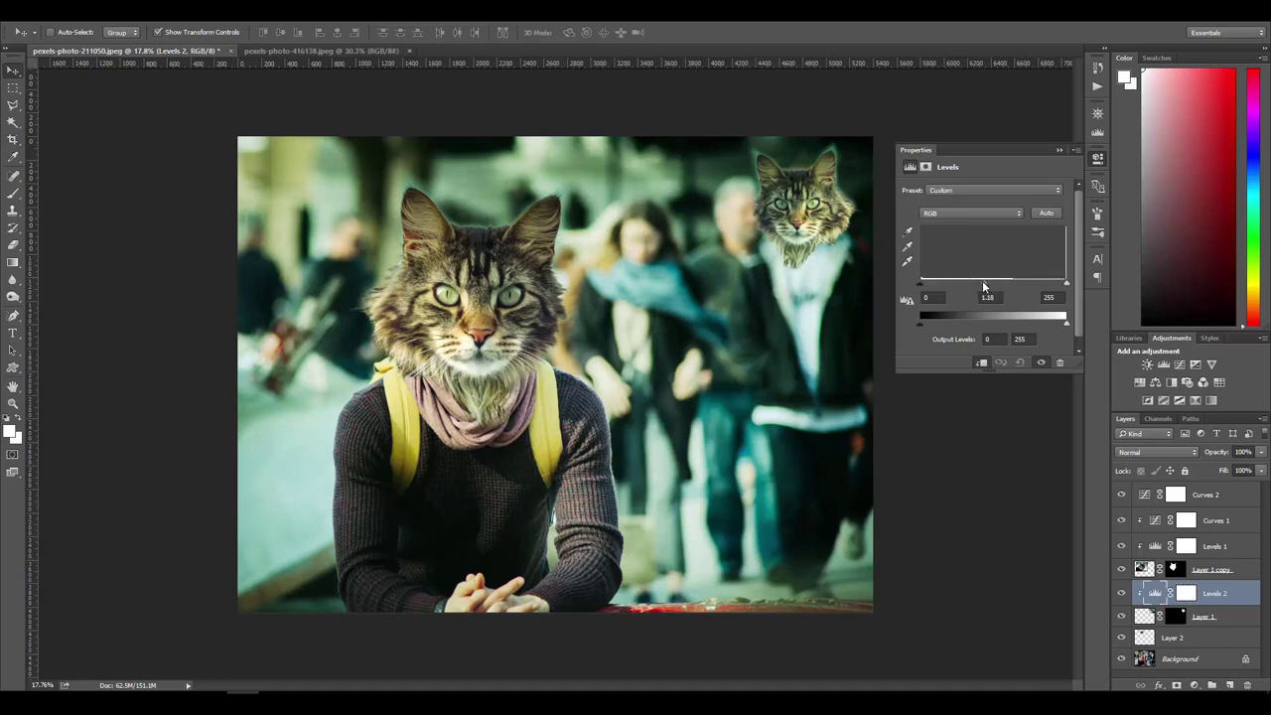
left_click(1060, 150)
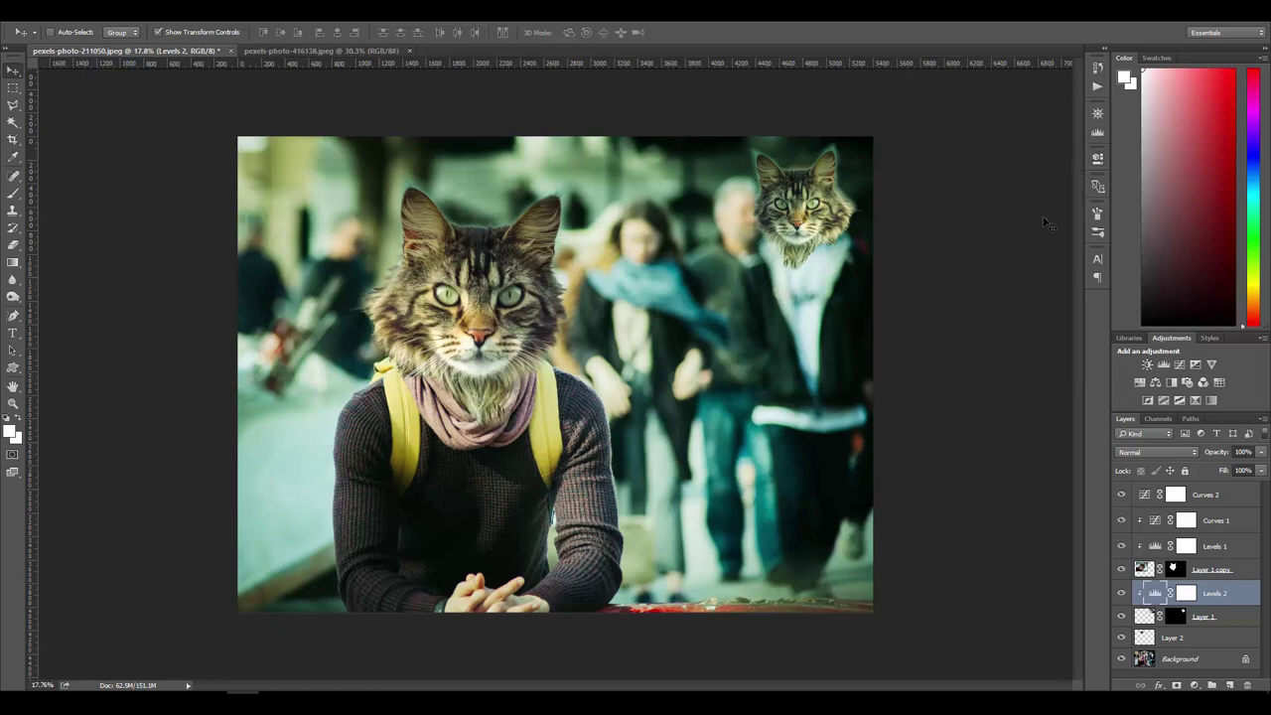
Step: Apply a Gaussian Blur with a radius of about 18 pixels to the small cat head on Layer 1
left_click(1207, 623)
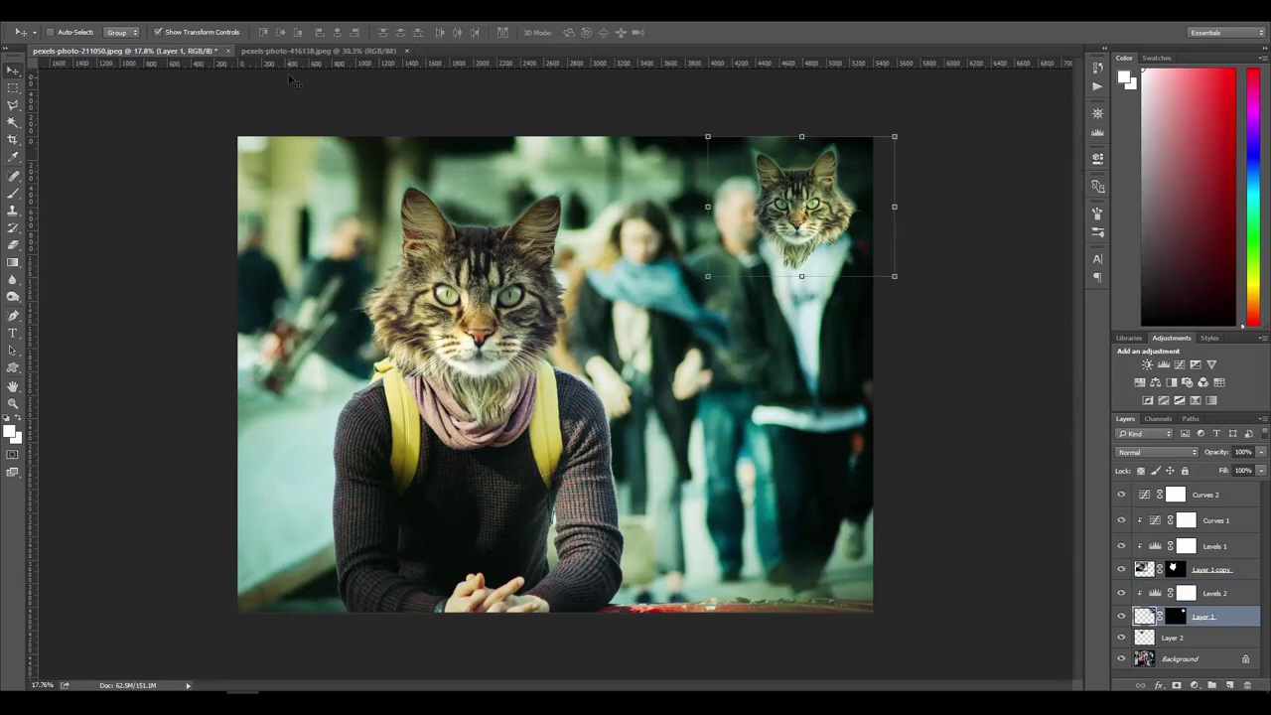
left_click(212, 13)
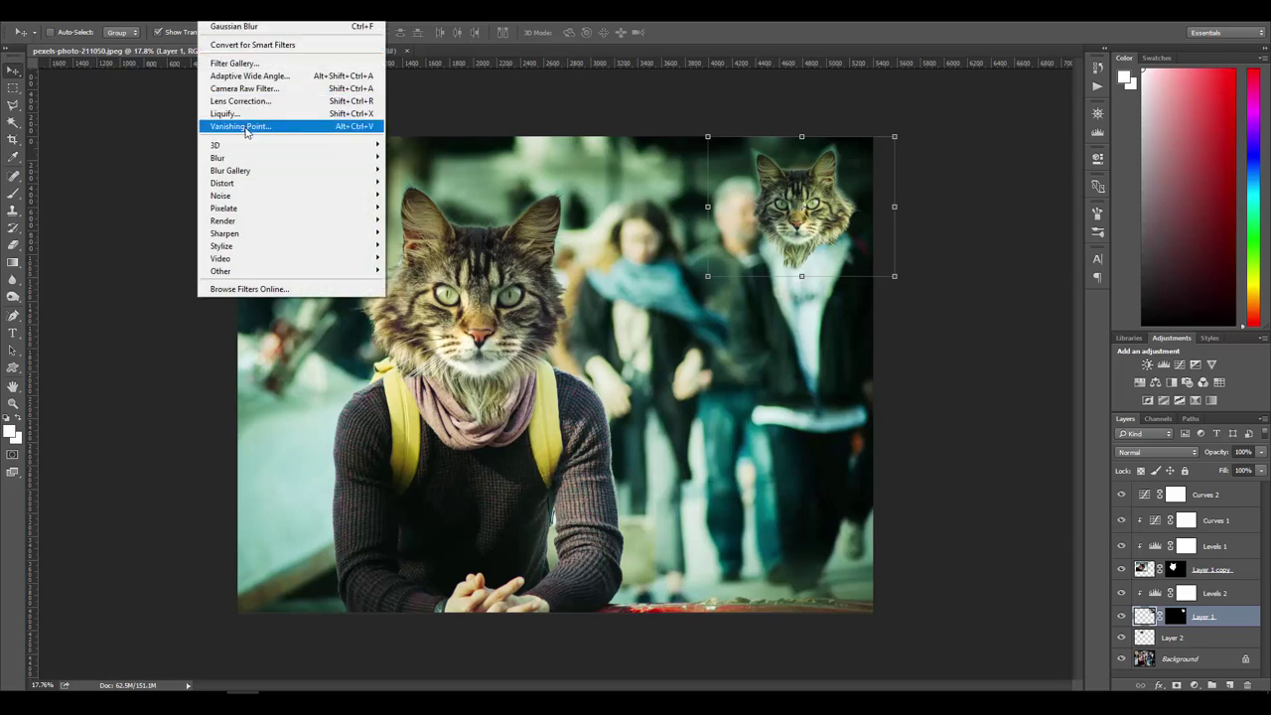
mouse_move(243, 158)
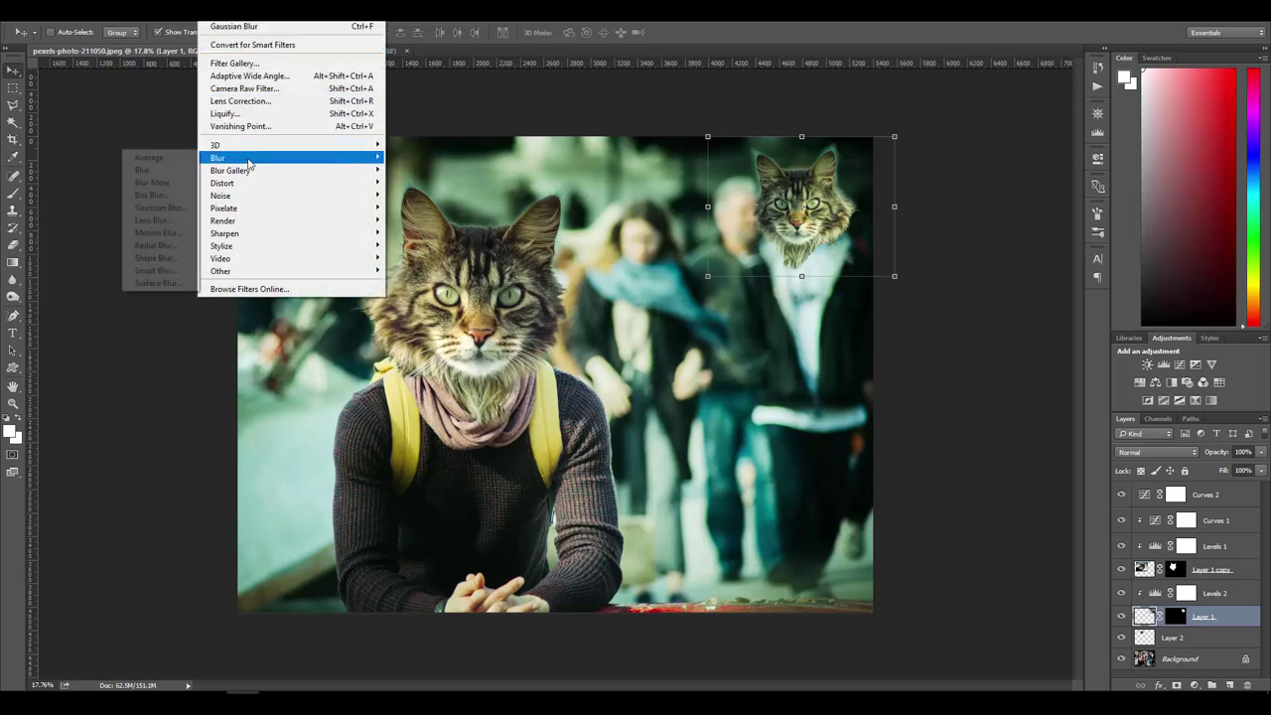
left_click(175, 209)
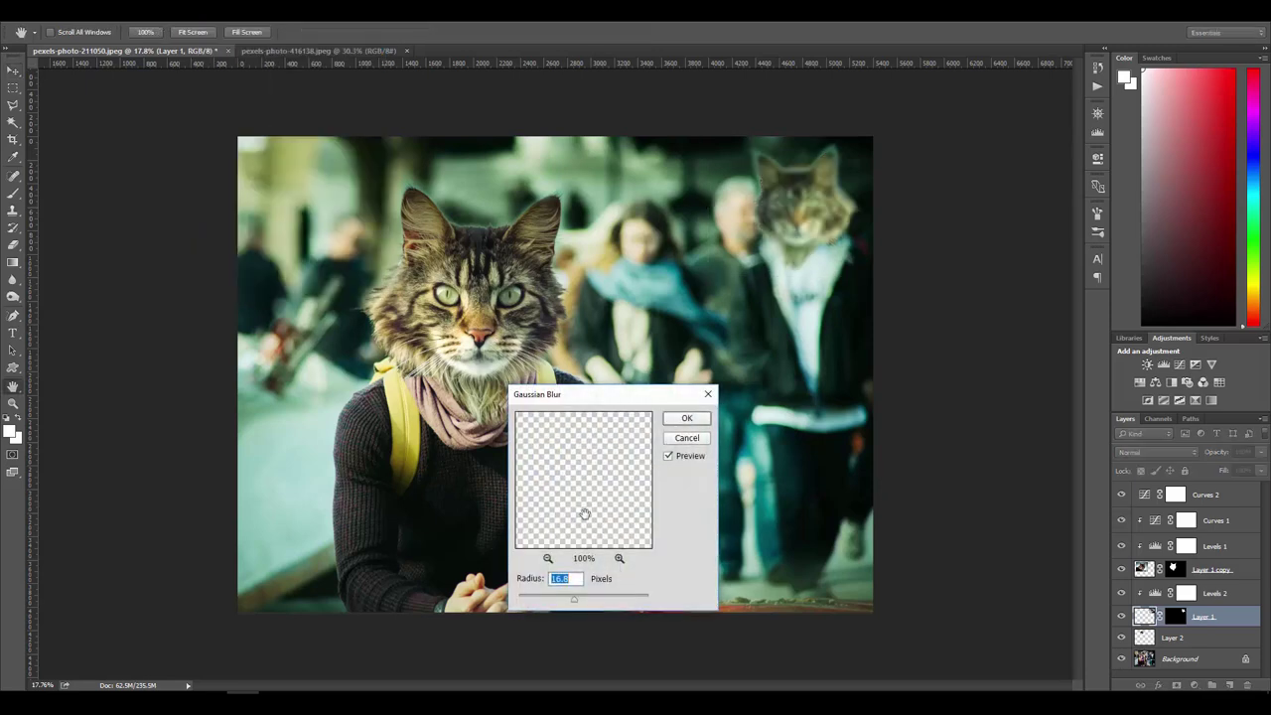
mouse_move(574, 598)
left_mouse_down()
mouse_move(590, 603)
mouse_move(567, 603)
mouse_move(579, 605)
left_mouse_up()
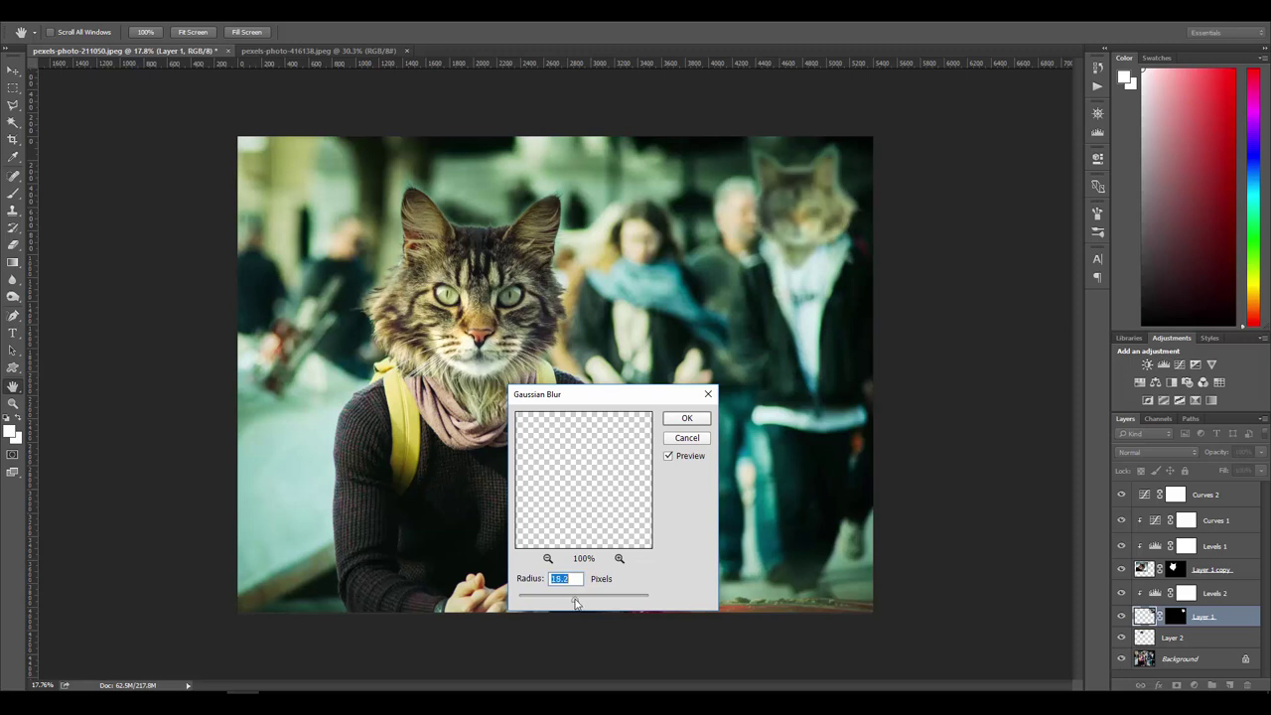
left_click(680, 418)
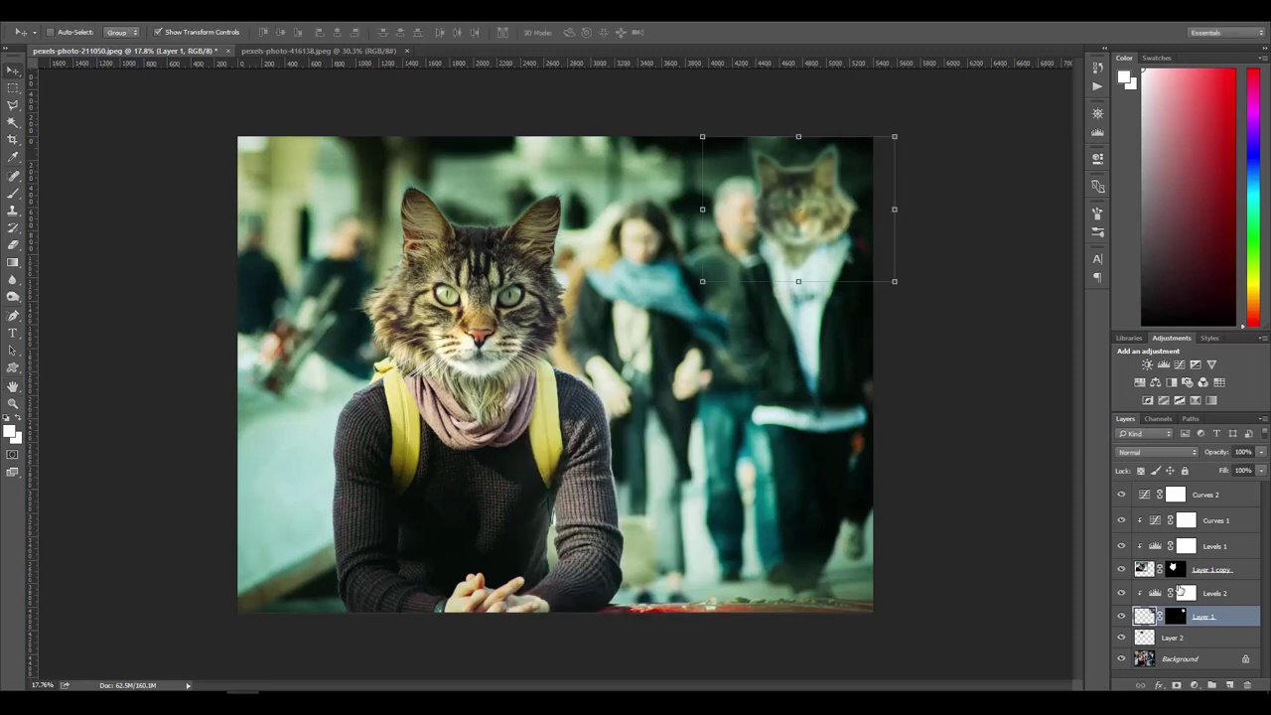
Step: Feather Layer 1's mask by 104.9 px to soften the edges of the small cat head
left_click(1176, 617)
double_click(1177, 616)
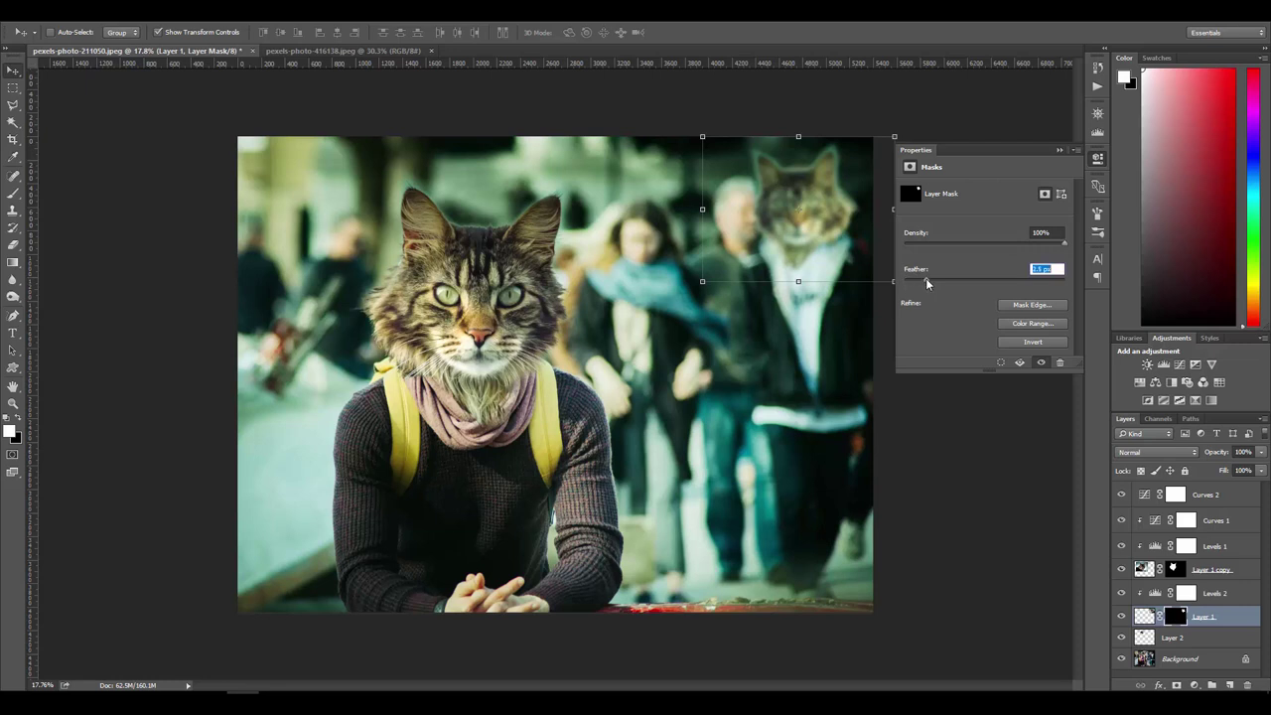
left_click_drag(905, 279, 1007, 285)
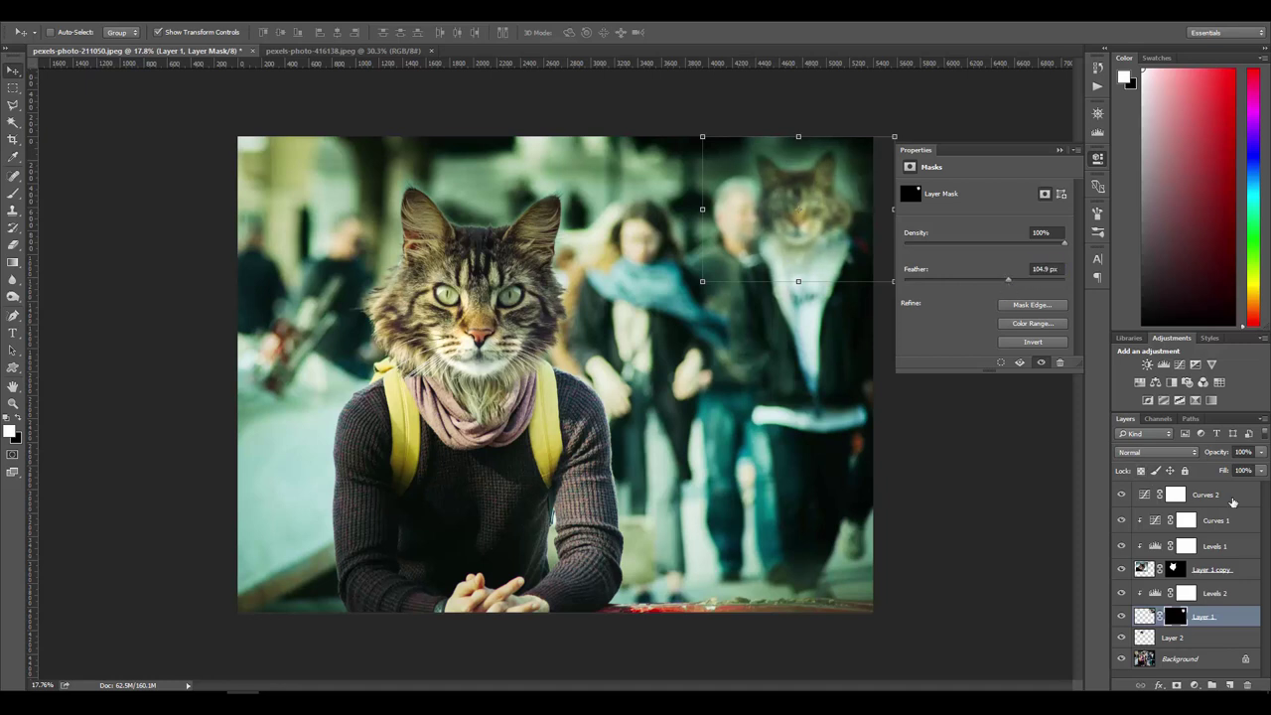
Step: Select the Curves 2 layer and examine how the blurred background cat head blends into the scene at several zoom levels
left_click(1201, 497)
scroll(901, 454, "down", 2)
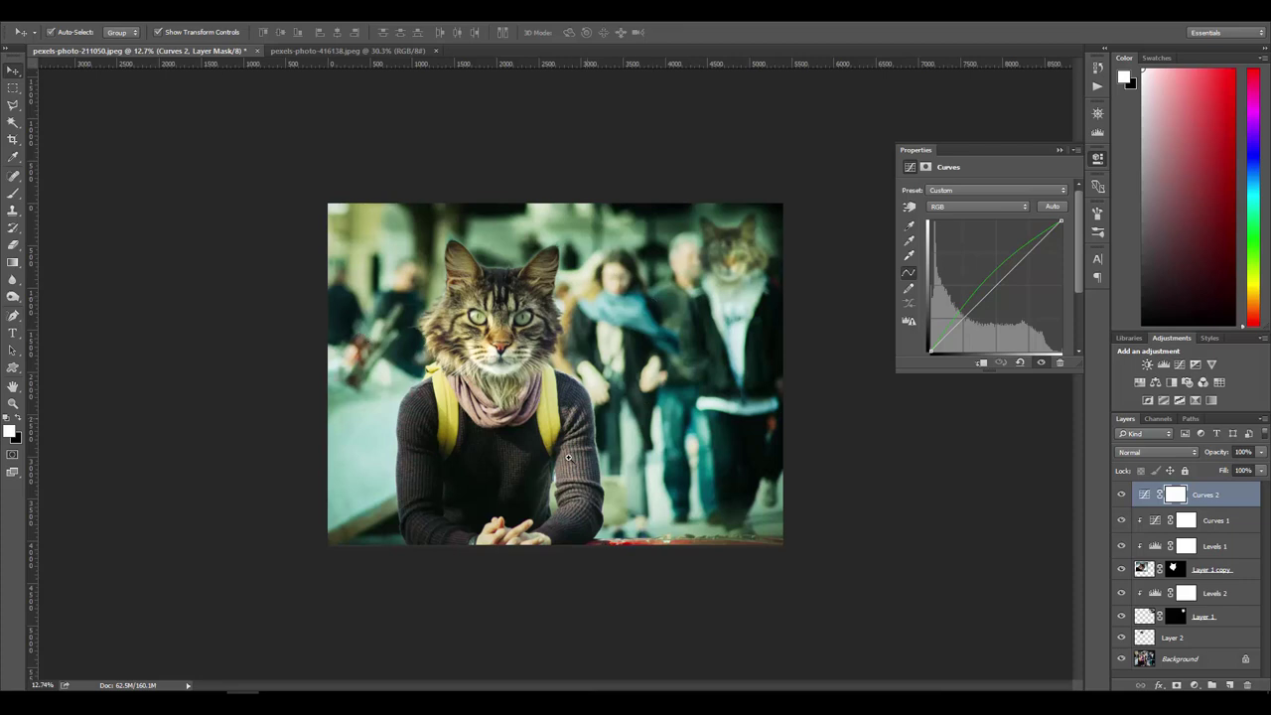
scroll(570, 459, "up", 2)
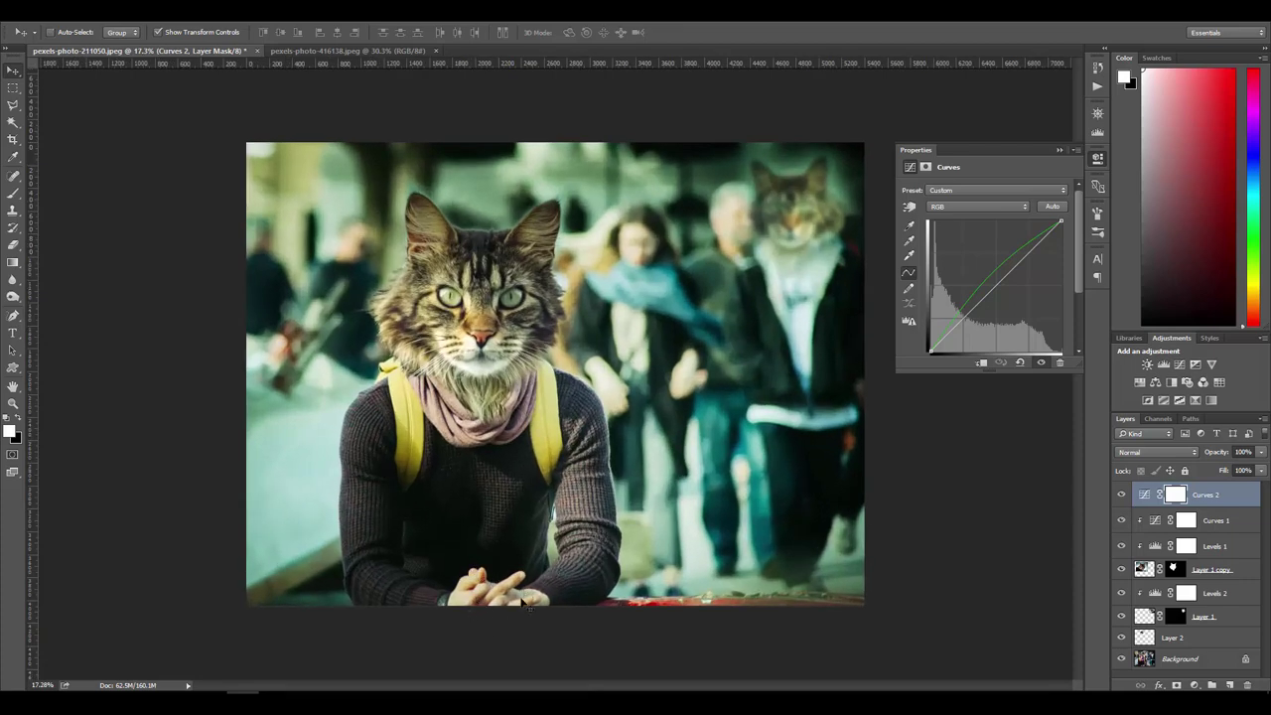
scroll(752, 359, "down", 5)
scroll(704, 352, "up", 4)
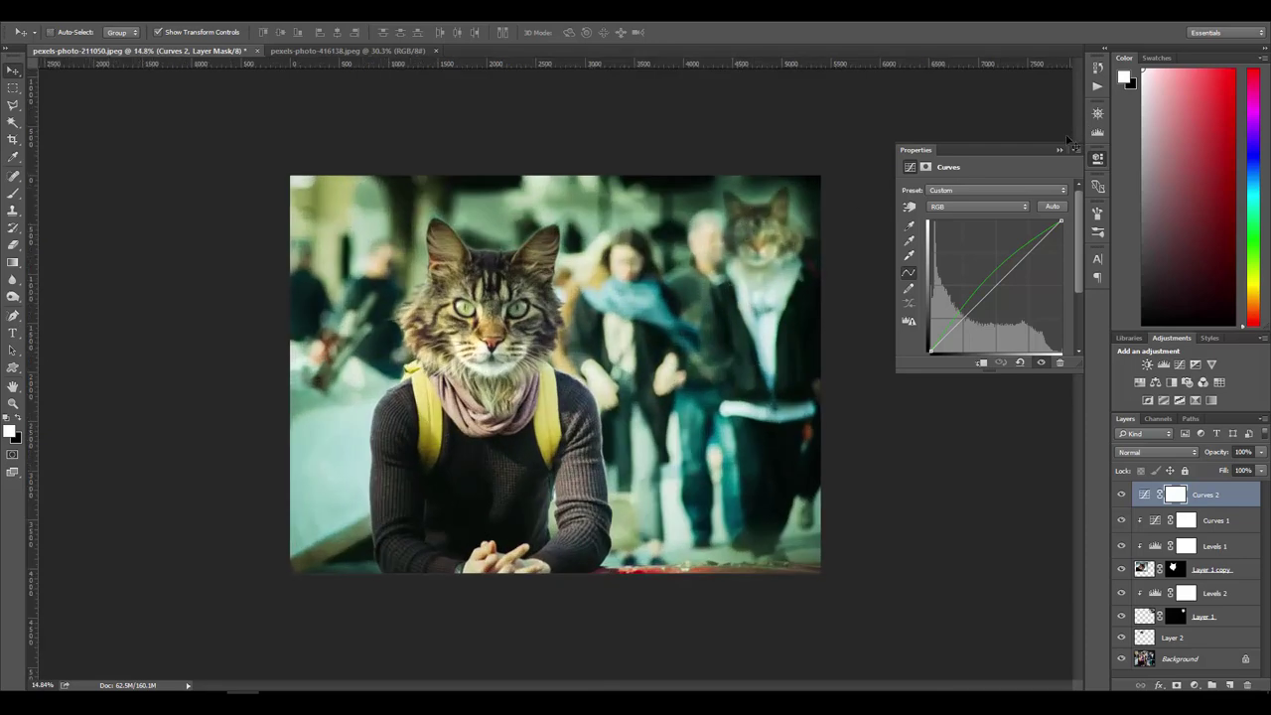
left_click(742, 298)
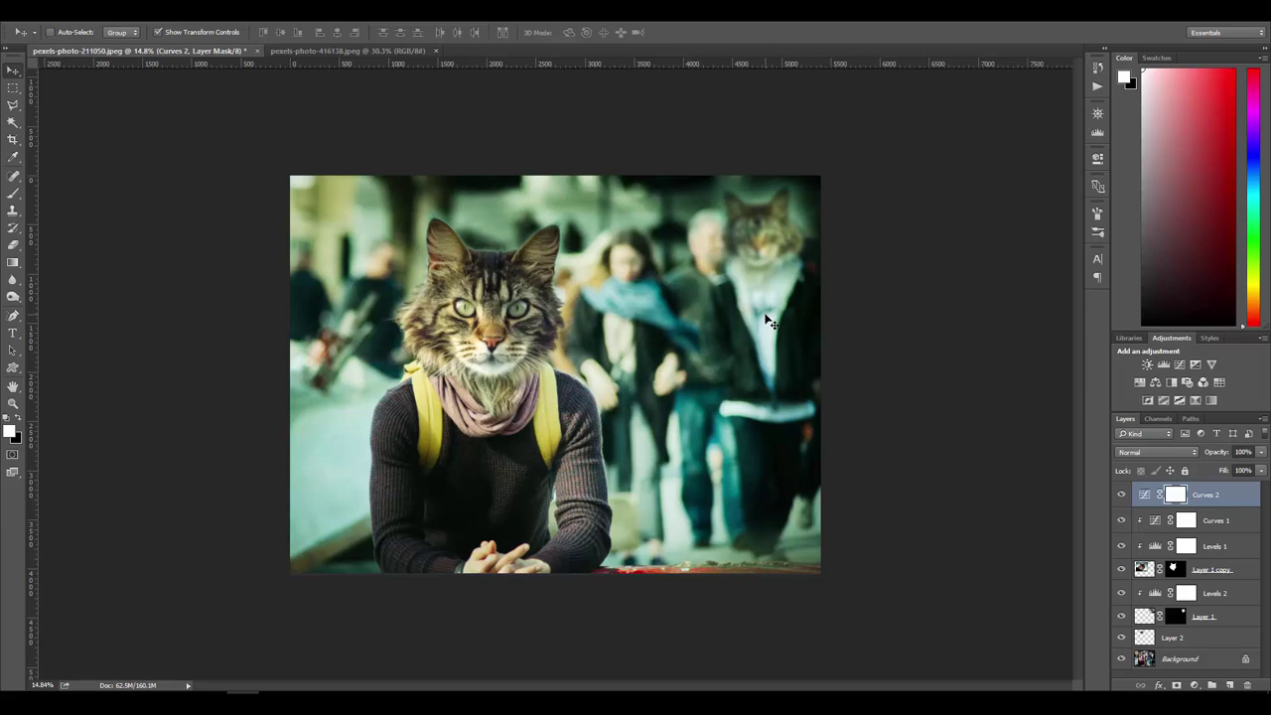
scroll(766, 319, "up", 4)
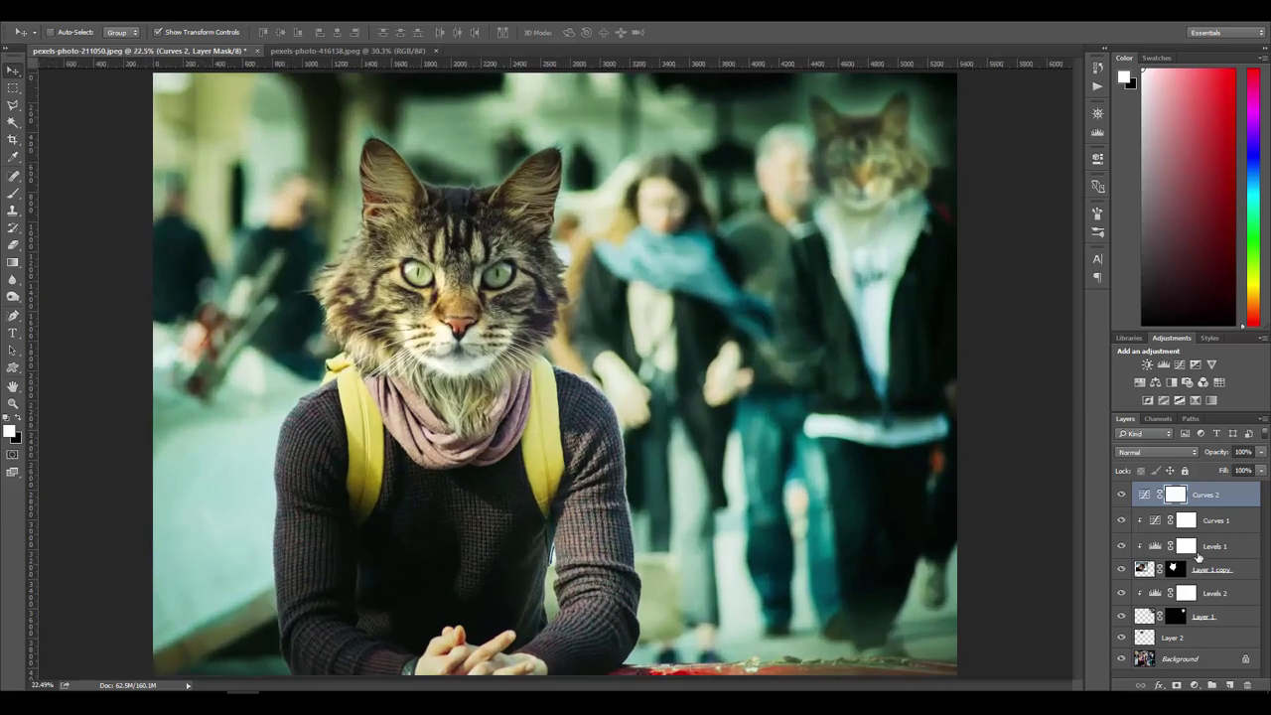
Step: Review the Curves, Layer 2 and Background layers, ending on Curves 2, and check the whole composite at a smaller zoom
left_click(1213, 520)
left_click(1211, 499)
left_click(1173, 660)
left_click(1173, 640)
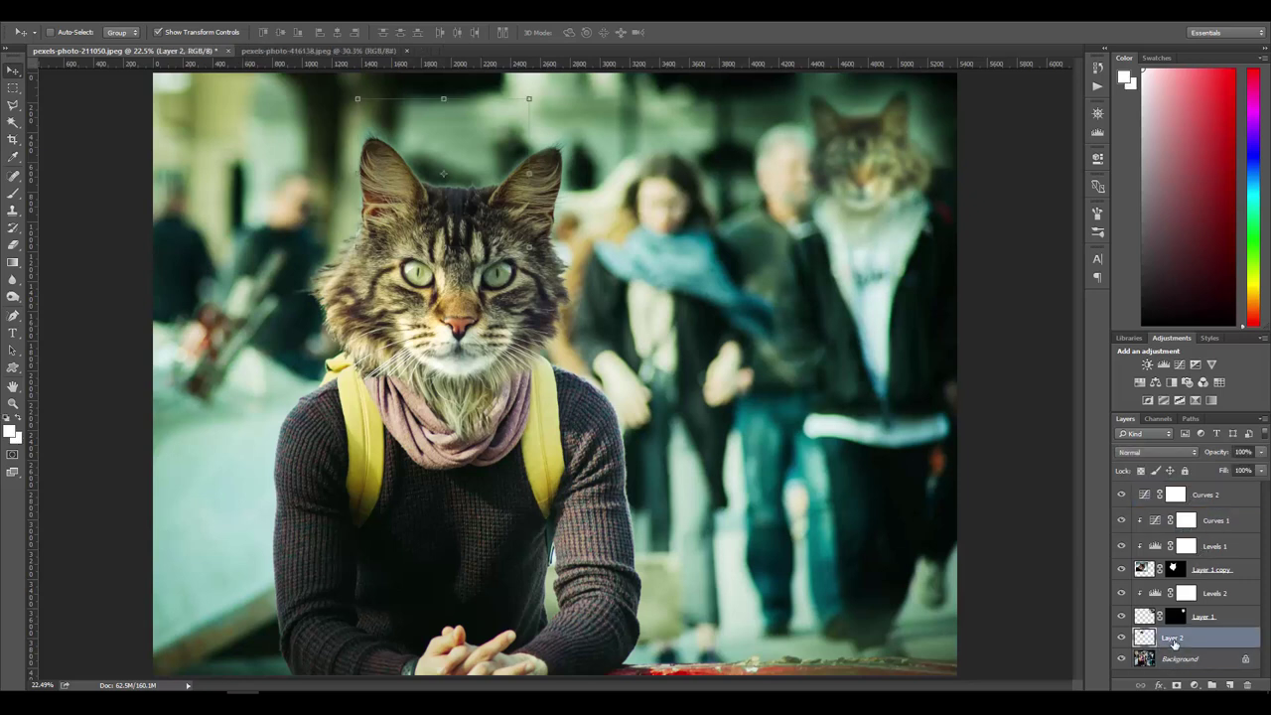
left_click(1177, 657)
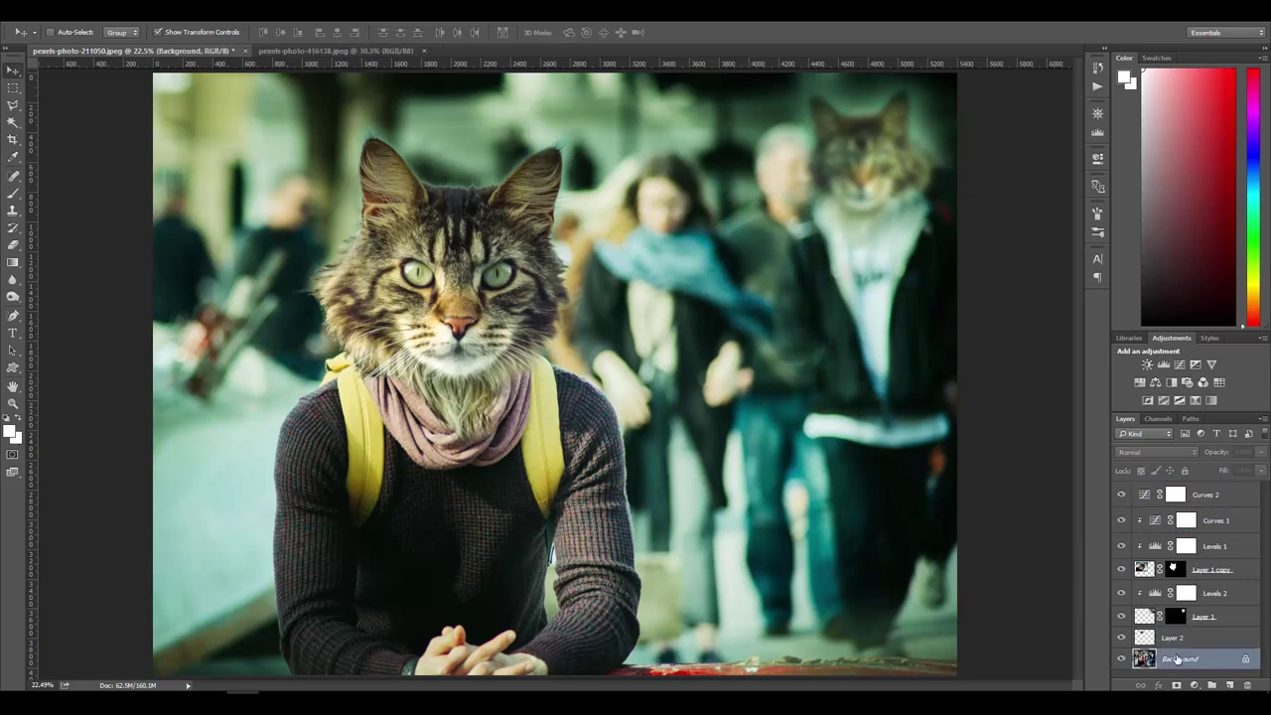
left_click(1174, 640)
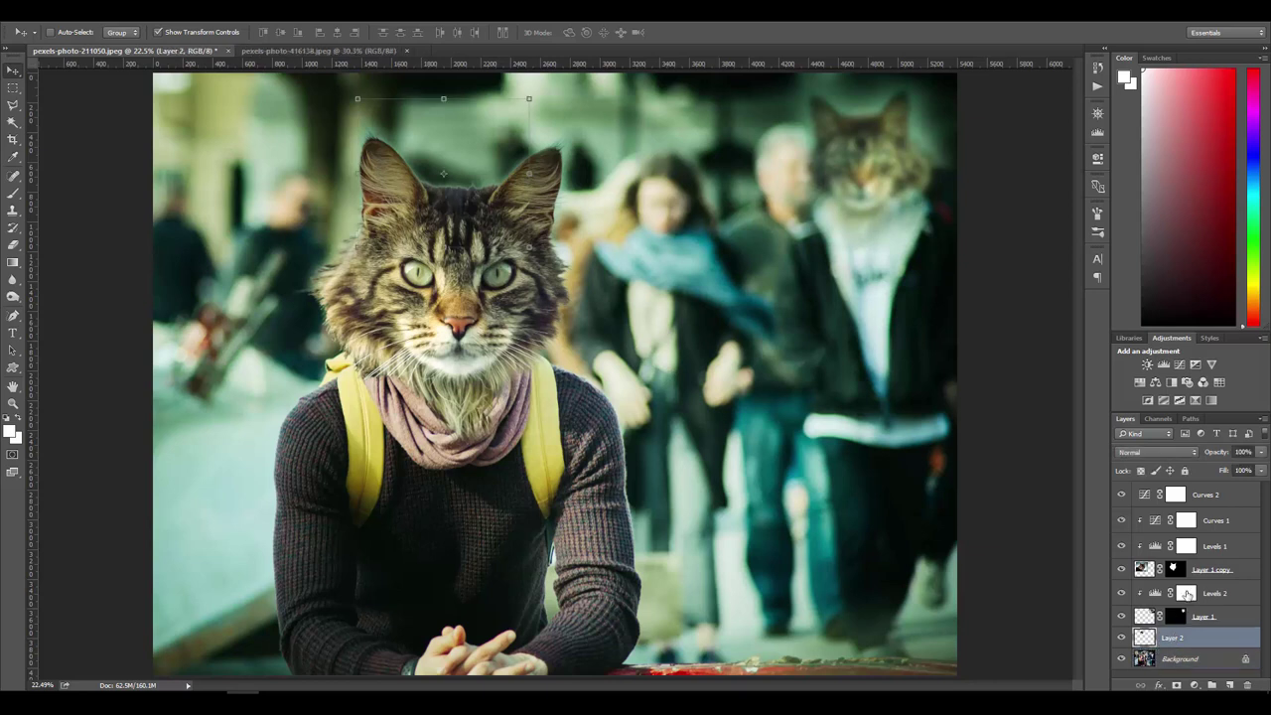
left_click(1210, 503)
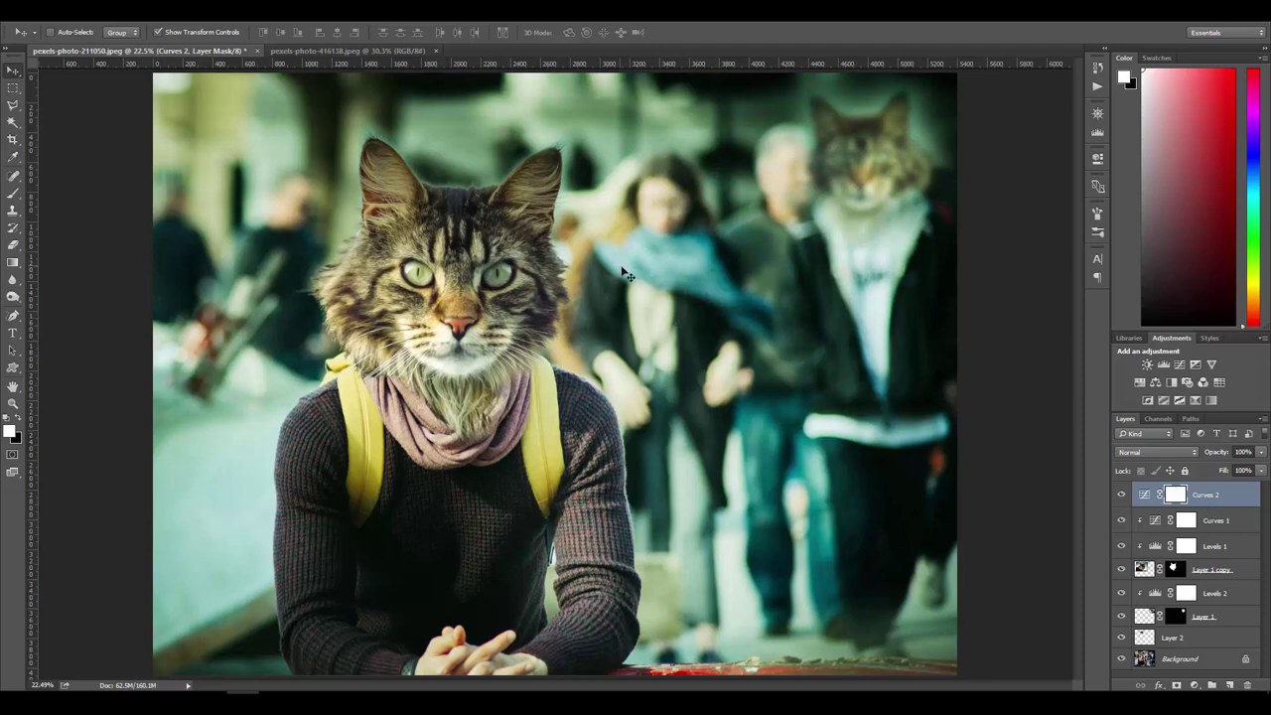
scroll(667, 327, "down", 4)
scroll(890, 256, "up", 2)
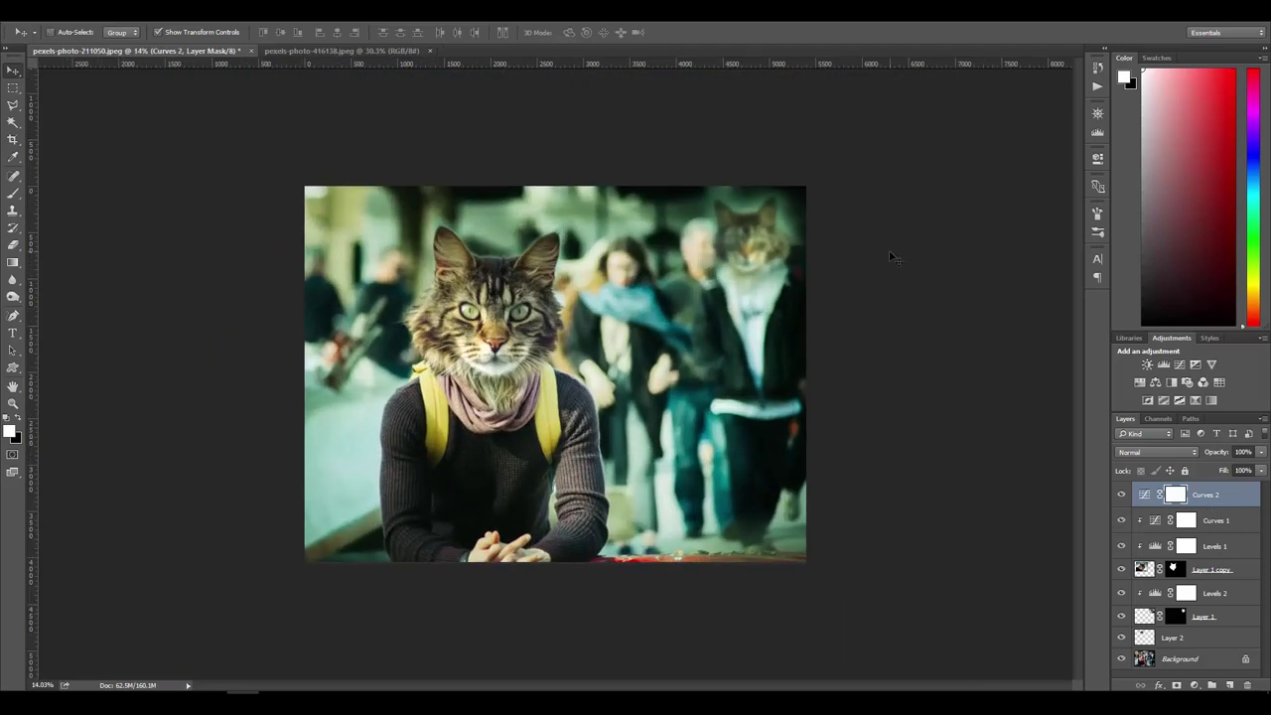